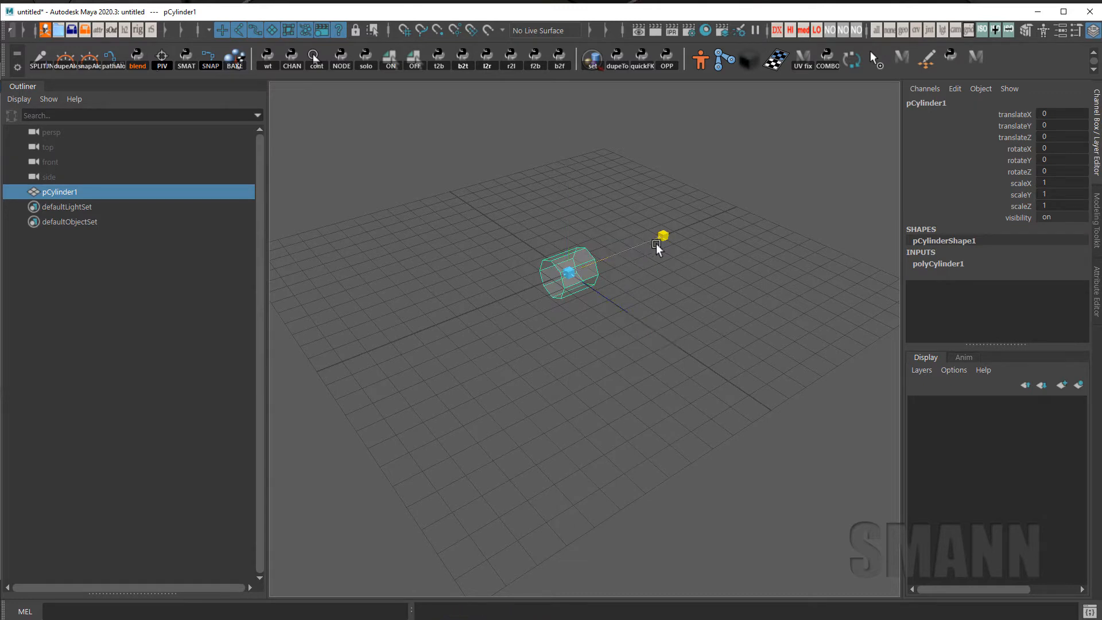
# Stretch the cylinder along X to a scale of about 5.2 and set its height subdivisions to 7
pyautogui.keyDown('alt'); pyautogui.moveTo(841, 286); pyautogui.dragTo(784, 271); pyautogui.keyUp('alt')
pyautogui.click(954, 265)
pyautogui.click(1003, 312)
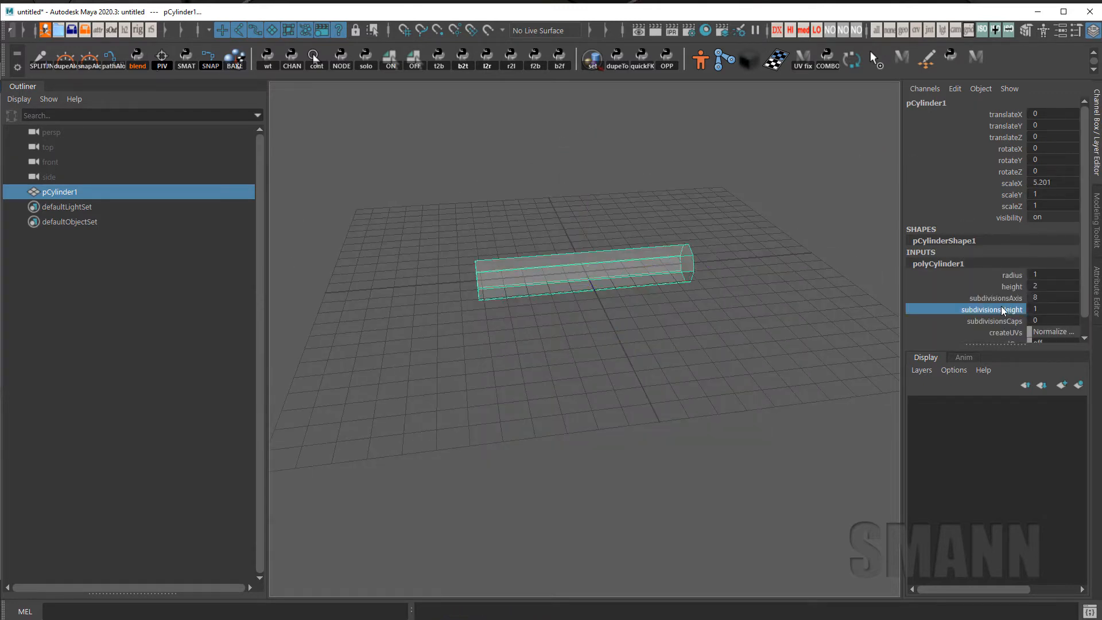
pyautogui.moveTo(748, 270); pyautogui.dragTo(746, 311, button='middle')
# Examine the custom marking menus in the zones around the hotbox, and clear the cylinder selection
pyautogui.press('space')
pyautogui.click(742, 209)
pyautogui.click(474, 220)
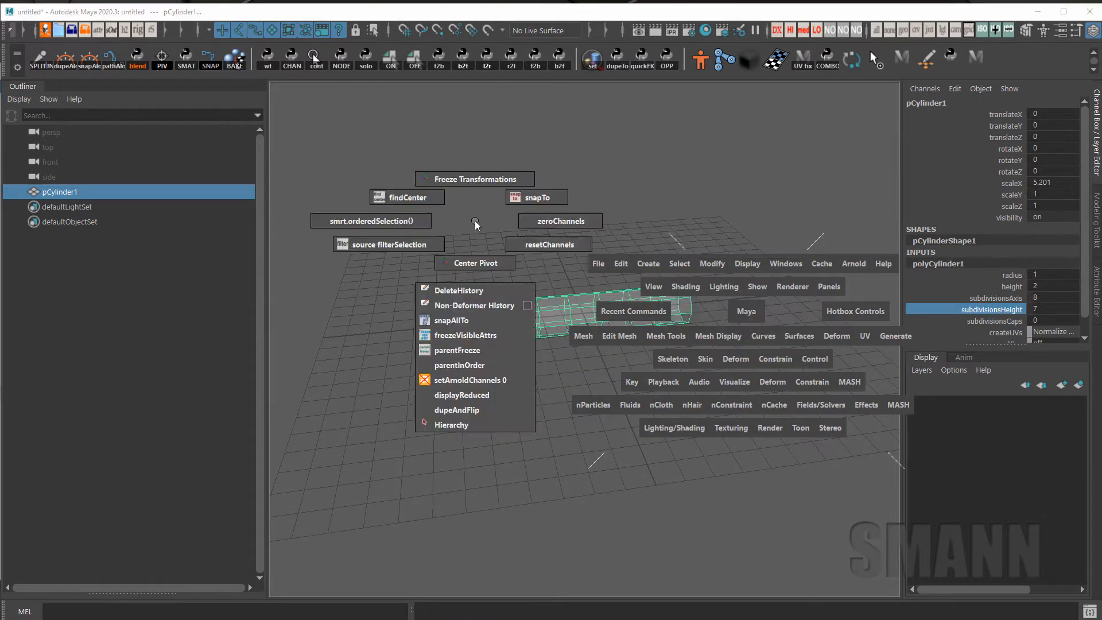
pyautogui.click(745, 497)
pyautogui.click(400, 319)
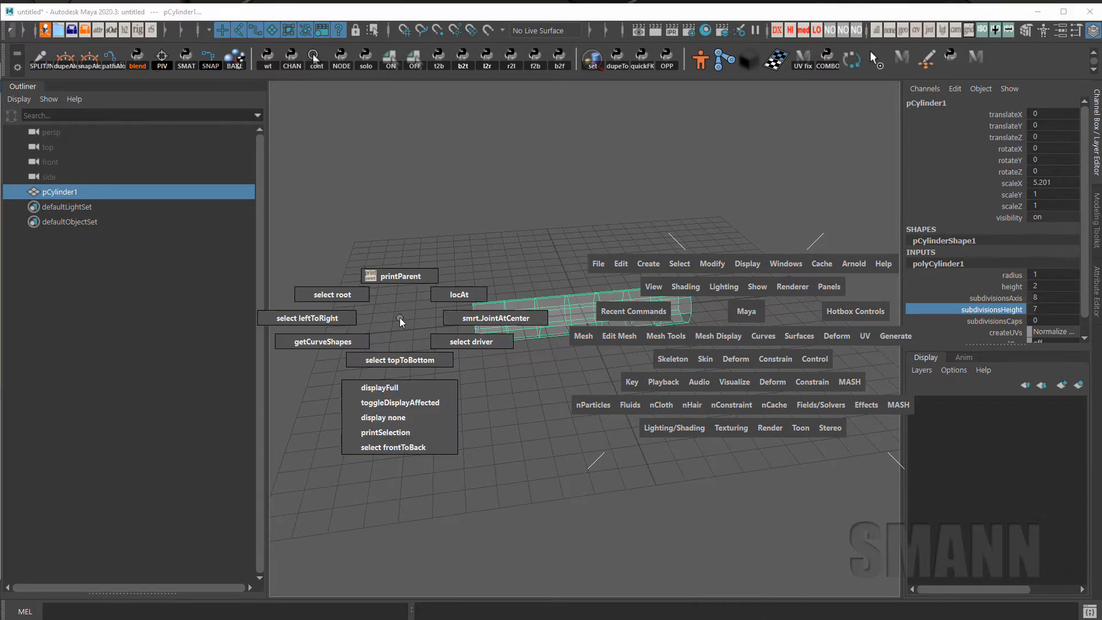
pyautogui.rightClick(400, 318)
pyautogui.keyDown('alt'); pyautogui.moveTo(589, 327); pyautogui.dragTo(525, 323, button='middle'); pyautogui.keyUp('alt')
pyautogui.click(585, 202)
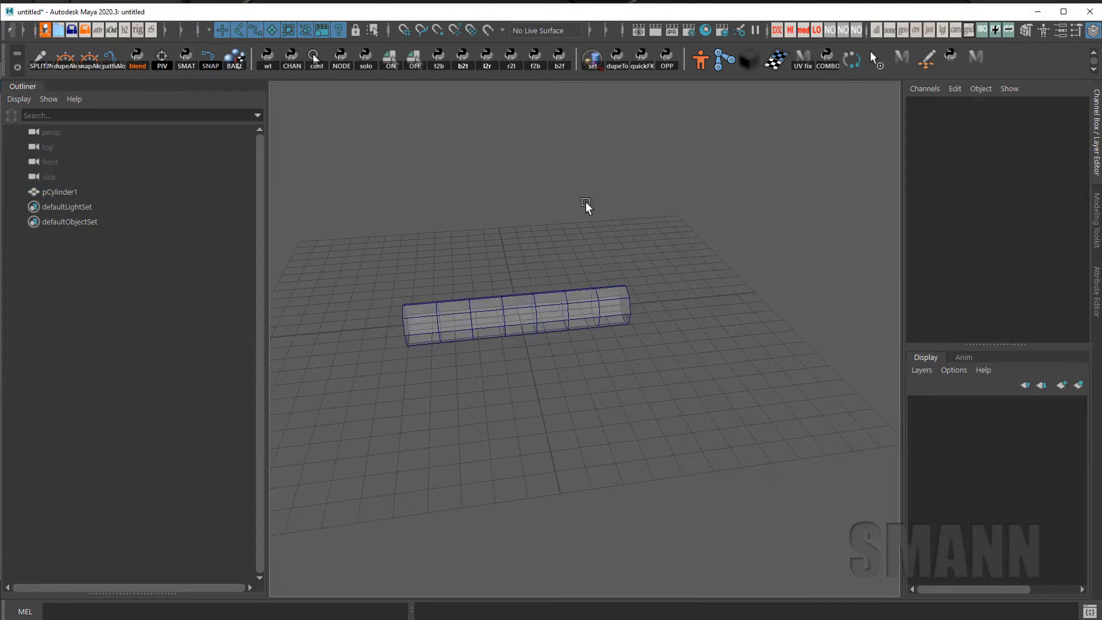
# Switch the viewport to the front orthographic view
pyautogui.press('space')
pyautogui.moveTo(586, 203); pyautogui.dragTo(580, 292)
pyautogui.press('space')
pyautogui.click(538, 340)
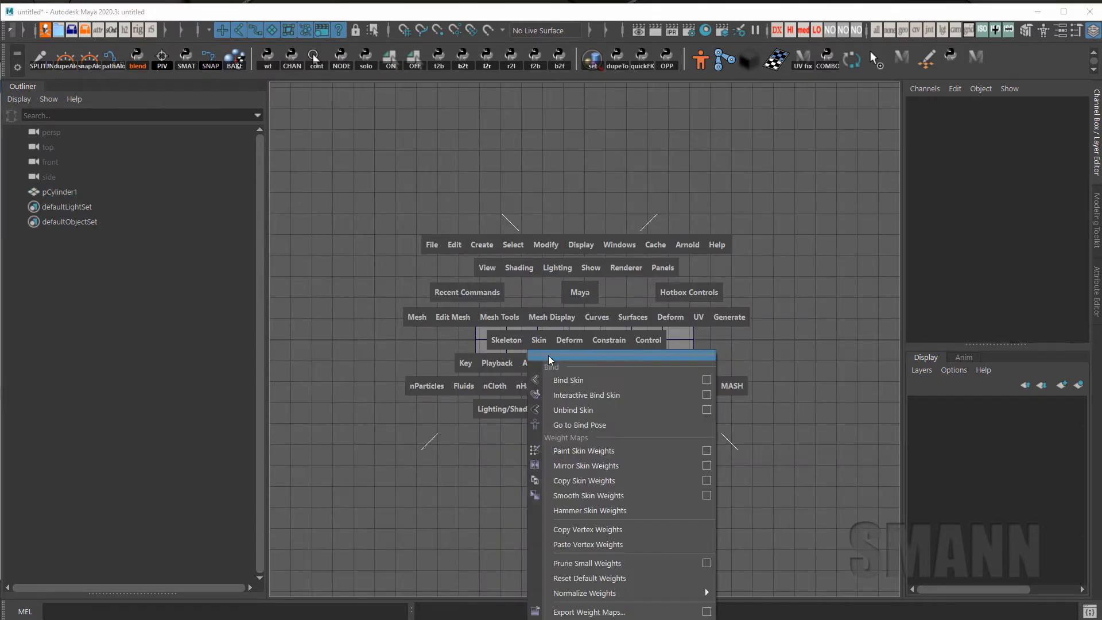
pyautogui.click(557, 380)
# Draw a two-joint chain about 10.7 units long through the cylinder's axis, from its left end to just past its right end
pyautogui.moveTo(558, 386)
pyautogui.keyDown('alt'); pyautogui.mouseDown(button='right')
pyautogui.moveTo(564, 401)
pyautogui.moveTo(568, 367)
pyautogui.mouseUp(button='right'); pyautogui.keyUp('alt')
pyautogui.press('space')
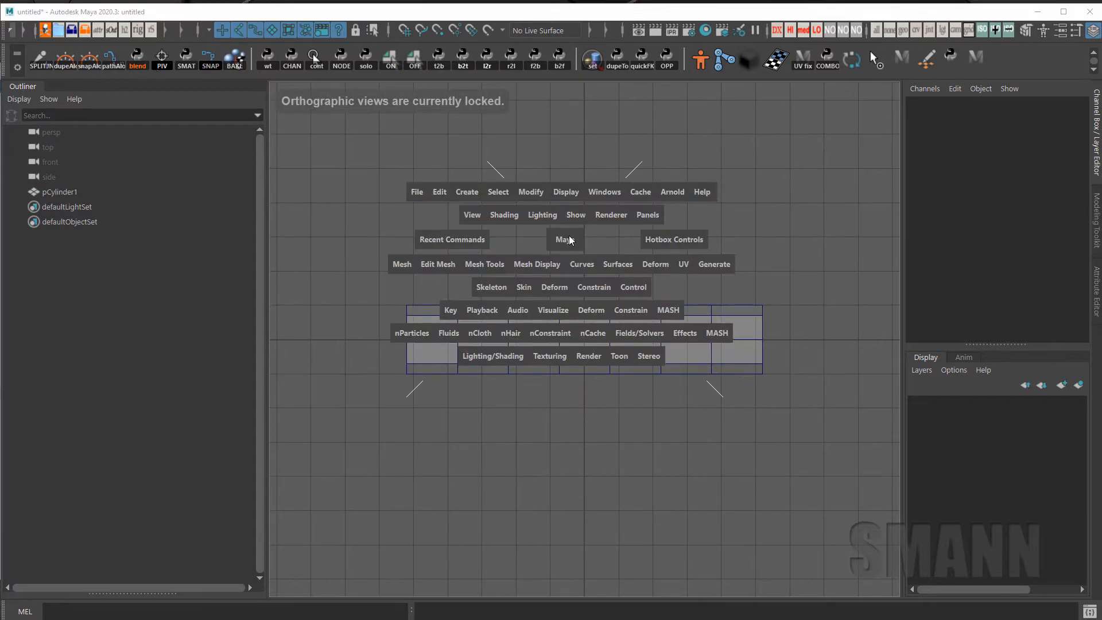
pyautogui.click(505, 286)
pyautogui.click(513, 316)
pyautogui.click(413, 340)
pyautogui.click(734, 341)
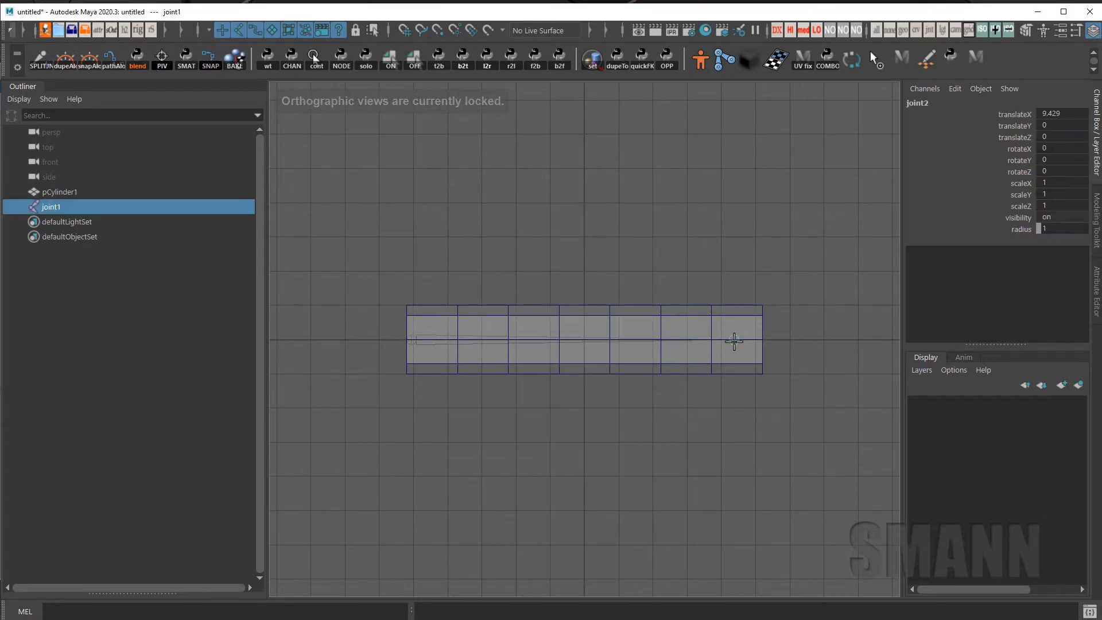
pyautogui.middleClick(777, 341)
pyautogui.press('Return')
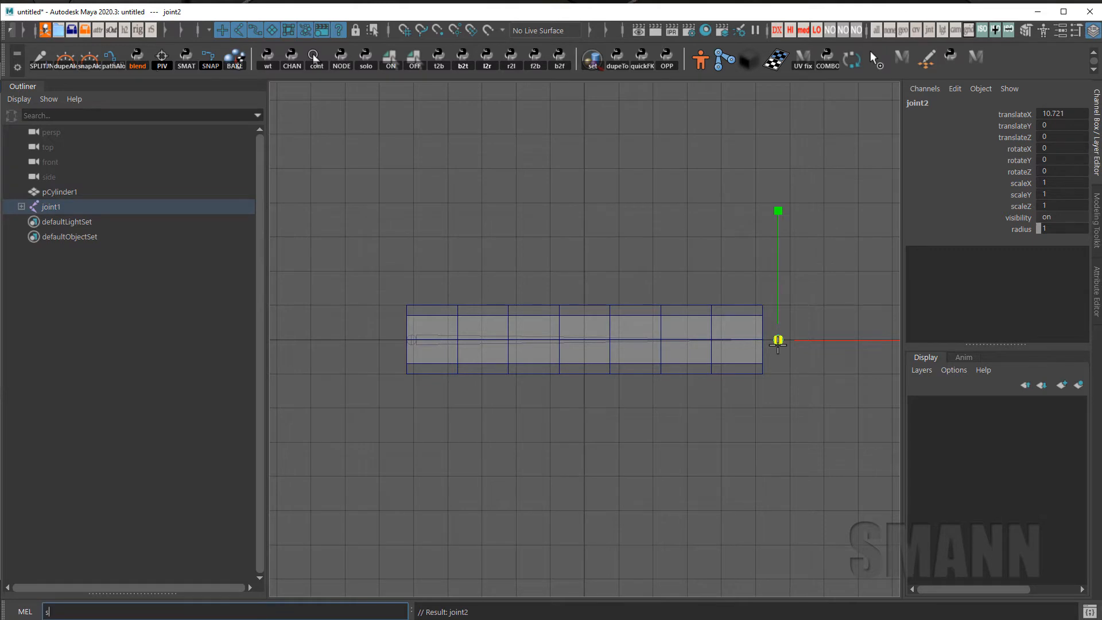
# Split the bone into equal segments by running the MEL command splitJoint 4
pyautogui.write('splitJOint')
pyautogui.press('BackSpace')
pyautogui.press('BackSpace')
pyautogui.write('oint 4')
pyautogui.press('Return')
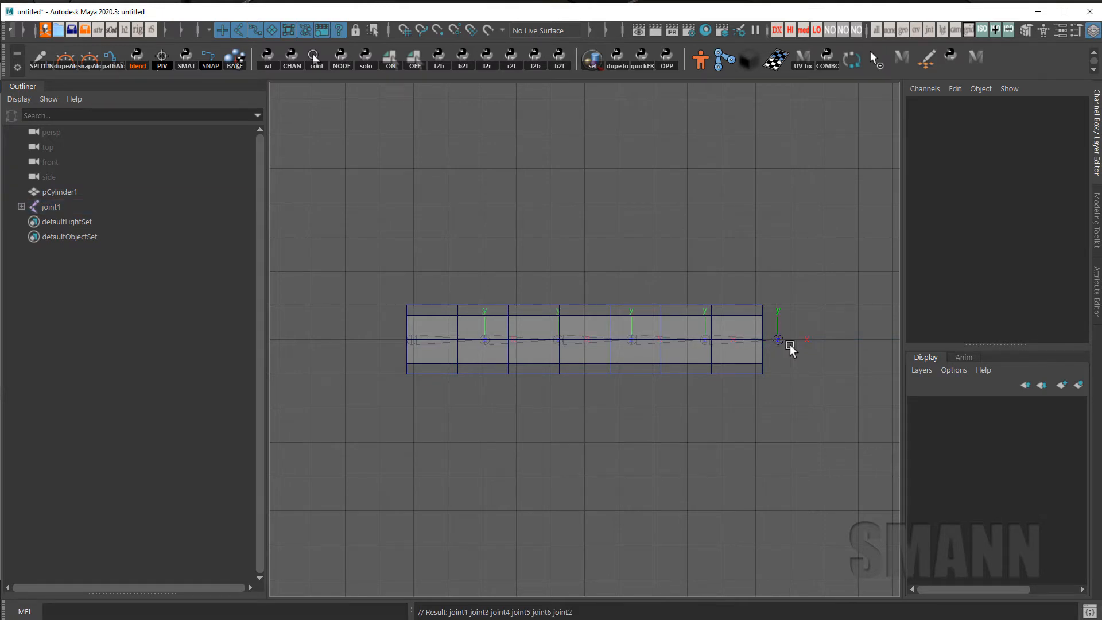
# Return to the perspective view and call up the marking menu over empty viewport space
pyautogui.press('space')
pyautogui.click(772, 249)
pyautogui.rightClick(652, 202)
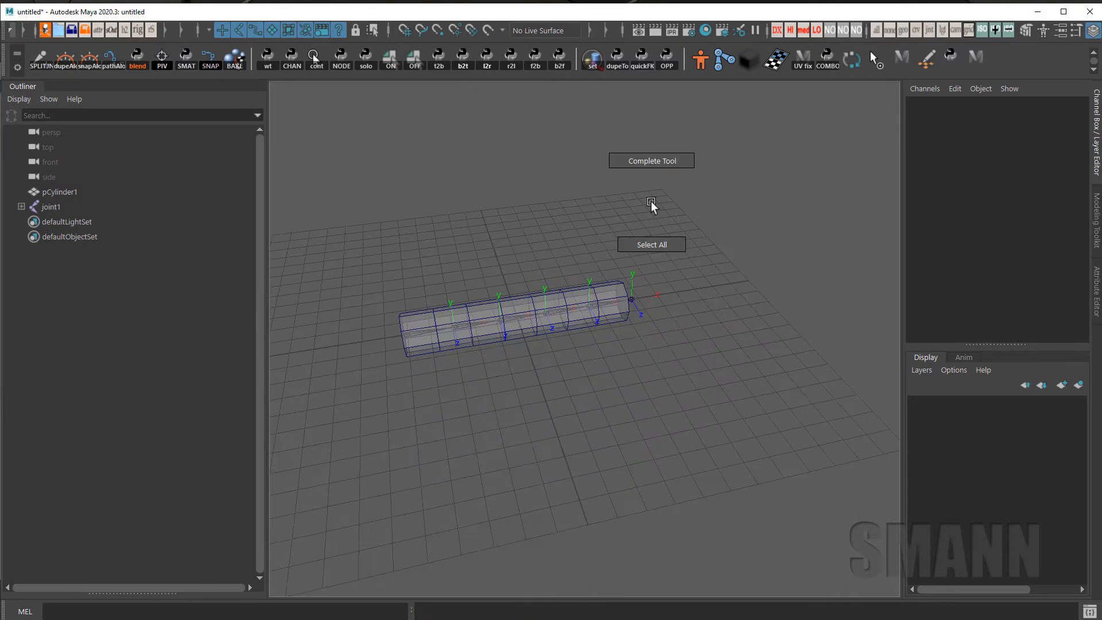
pyautogui.rightClick(665, 209)
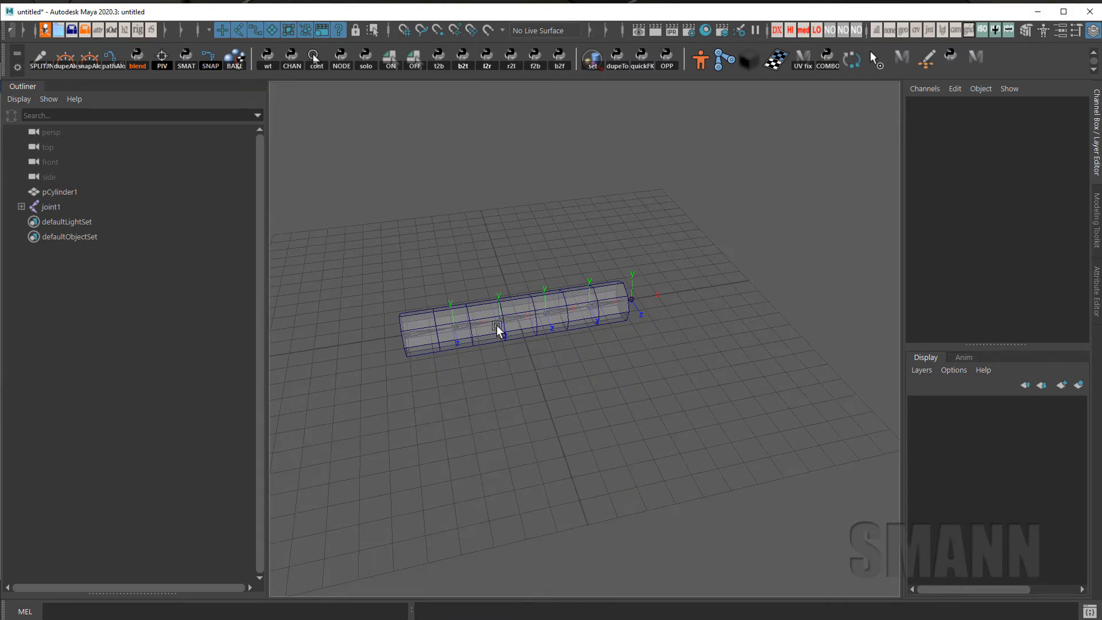
# Select the root joint and the cylinder, bind them with Bind Skin, and clear the selection
pyautogui.click(434, 331)
pyautogui.moveTo(464, 356); pyautogui.dragTo(463, 471, button='right')
pyautogui.keyDown('shift'); pyautogui.click(516, 307); pyautogui.keyUp('shift')
pyautogui.press('space')
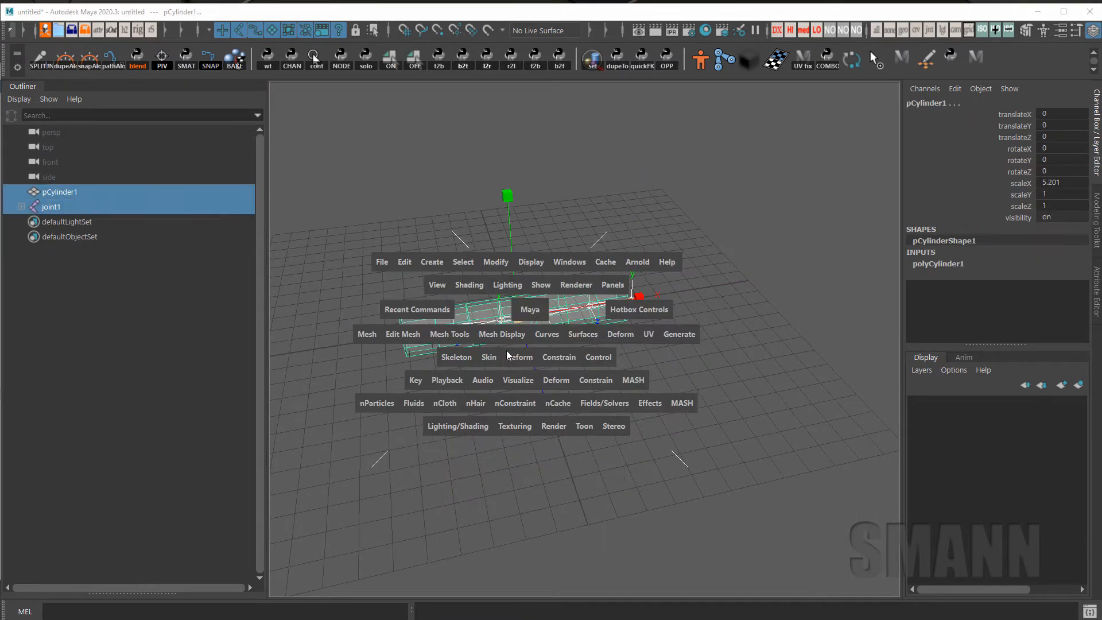
pyautogui.click(493, 356)
pyautogui.click(558, 0)
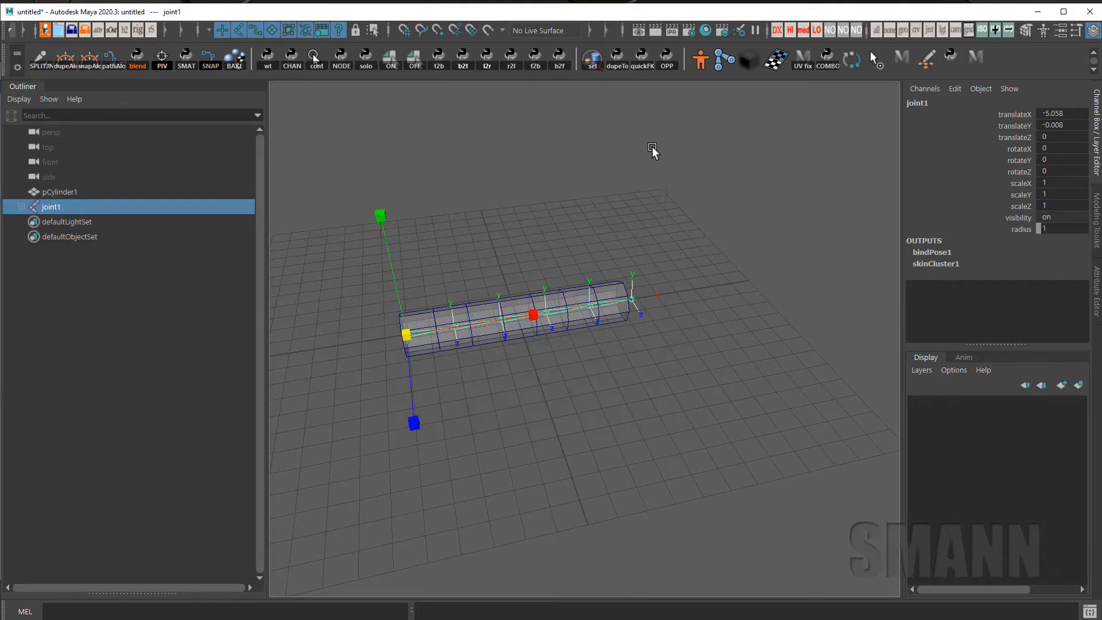
pyautogui.click(648, 150)
# Examine the empty-space marking menu and try its Select All option, clearing the selection at the end
pyautogui.keyDown('alt'); pyautogui.moveTo(624, 196); pyautogui.dragTo(603, 229, button='middle'); pyautogui.keyUp('alt')
pyautogui.moveTo(614, 221)
pyautogui.mouseDown(button='right')
pyautogui.moveTo(618, 143)
pyautogui.moveTo(631, 264)
pyautogui.mouseUp(button='right')
pyautogui.click(683, 287)
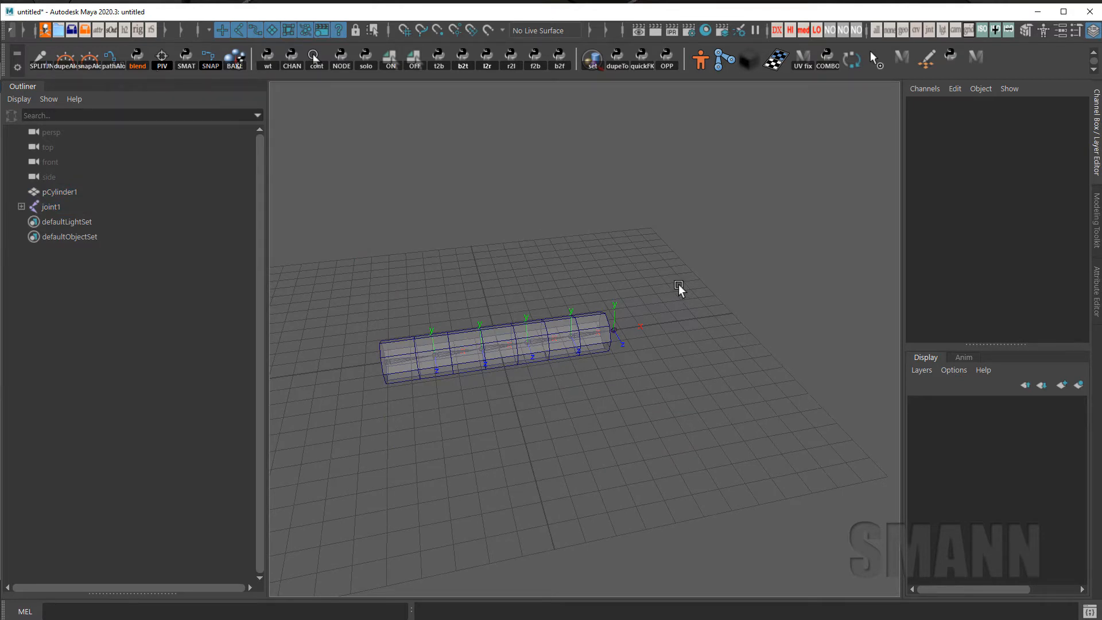
pyautogui.keyDown('alt'); pyautogui.moveTo(671, 291); pyautogui.dragTo(656, 375, button='right'); pyautogui.keyUp('alt')
pyautogui.keyDown('alt'); pyautogui.moveTo(623, 198); pyautogui.dragTo(691, 205, button='middle'); pyautogui.keyUp('alt')
pyautogui.moveTo(691, 204); pyautogui.dragTo(691, 204, button='right')
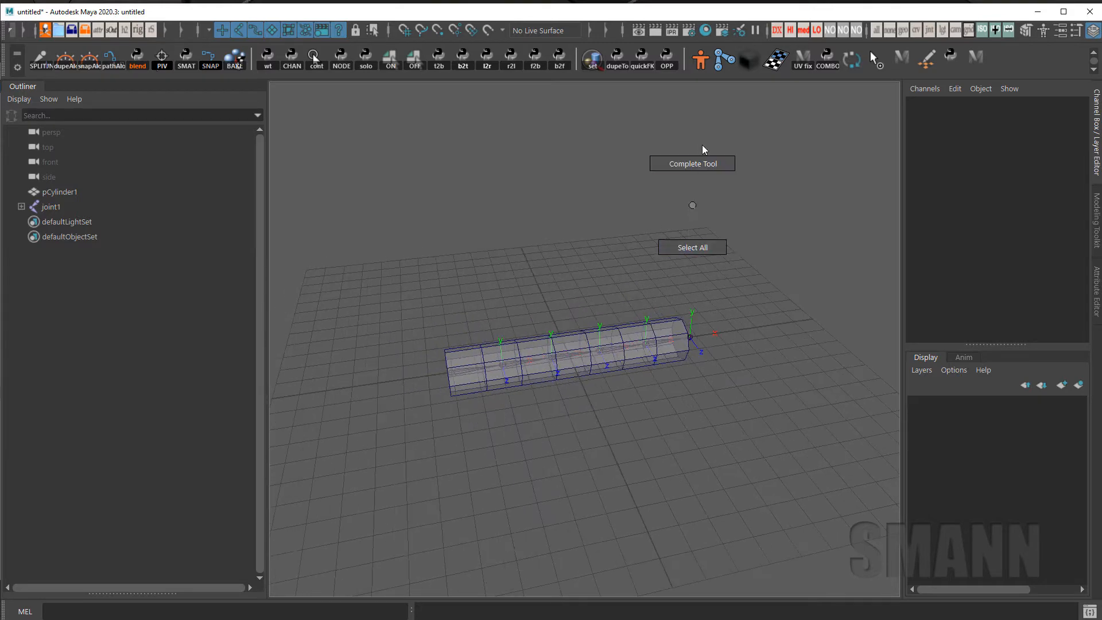
pyautogui.moveTo(705, 149); pyautogui.dragTo(704, 150, button='right')
pyautogui.moveTo(718, 209); pyautogui.dragTo(722, 280, button='right')
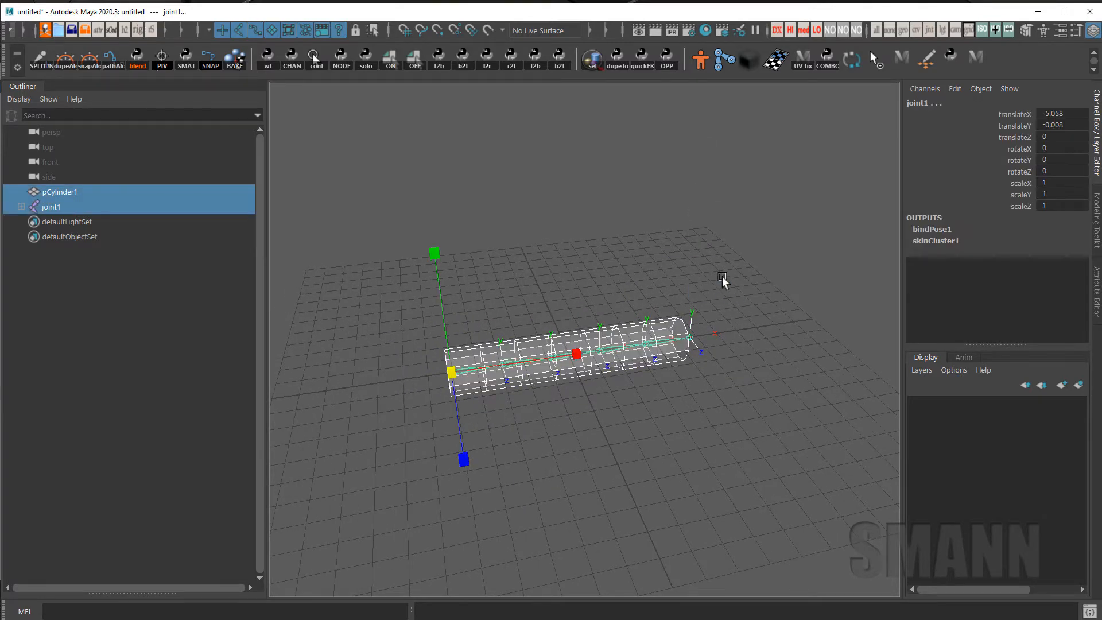
pyautogui.click(718, 277)
# Rotate joint4 freely by about 22.8, -3.5 and 34.2 degrees to bend the skinned cylinder upward, and deselect it
pyautogui.keyDown('alt'); pyautogui.moveTo(721, 343); pyautogui.dragTo(711, 221); pyautogui.keyUp('alt')
pyautogui.click(481, 365)
pyautogui.click(646, 262)
pyautogui.keyDown('alt'); pyautogui.moveTo(647, 266); pyautogui.dragTo(790, 338); pyautogui.keyUp('alt')
pyautogui.click(545, 364)
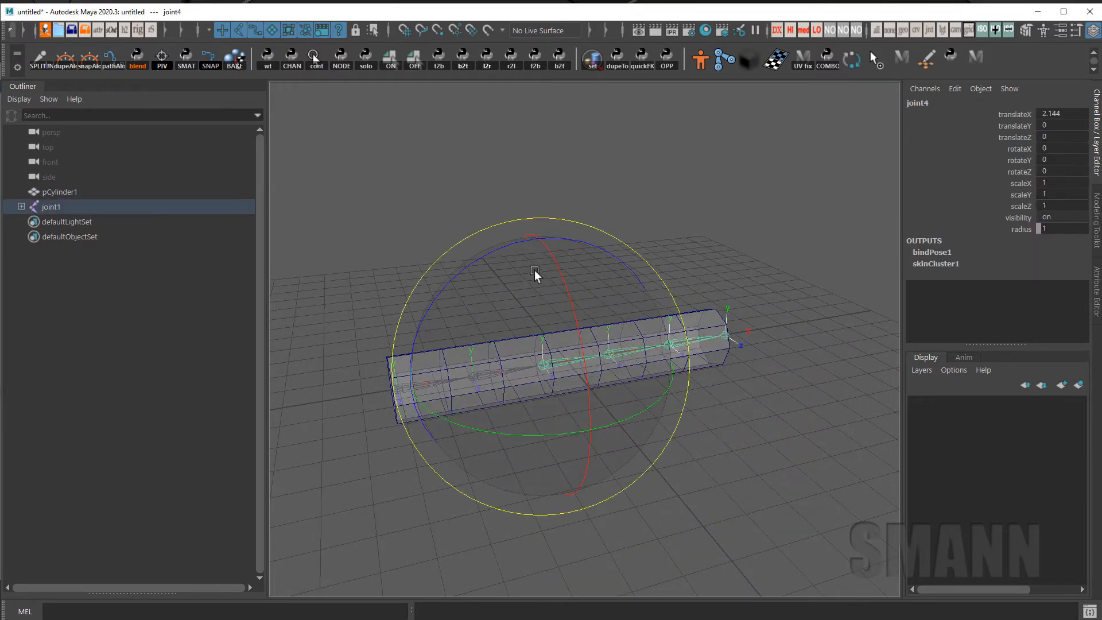
pyautogui.moveTo(535, 270); pyautogui.dragTo(696, 206)
pyautogui.click(774, 198)
pyautogui.moveTo(773, 199)
pyautogui.mouseDown(button='right')
pyautogui.moveTo(777, 166)
pyautogui.moveTo(772, 198)
pyautogui.mouseUp(button='right')
pyautogui.keyDown('alt'); pyautogui.moveTo(735, 394); pyautogui.dragTo(709, 396); pyautogui.keyUp('alt')
pyautogui.moveTo(652, 196); pyautogui.dragTo(653, 165, button='right')
pyautogui.keyDown('alt'); pyautogui.moveTo(764, 206); pyautogui.dragTo(860, 323); pyautogui.keyUp('alt')
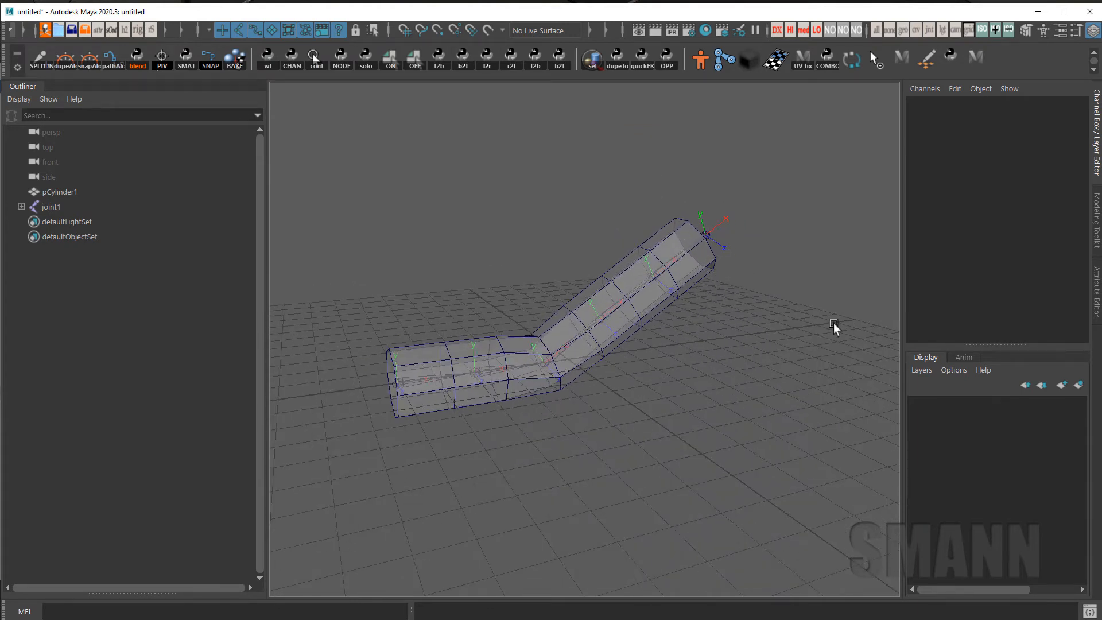
# Switch to File Explorer and view the MEL files in the tmp subfolder of the Maya 2020 scripts folder, closing the window when finished
pyautogui.hotkey('alt', 'Tab')
pyautogui.hotkey('alt', 'Tab')
pyautogui.hotkey('alt', 'Tab')
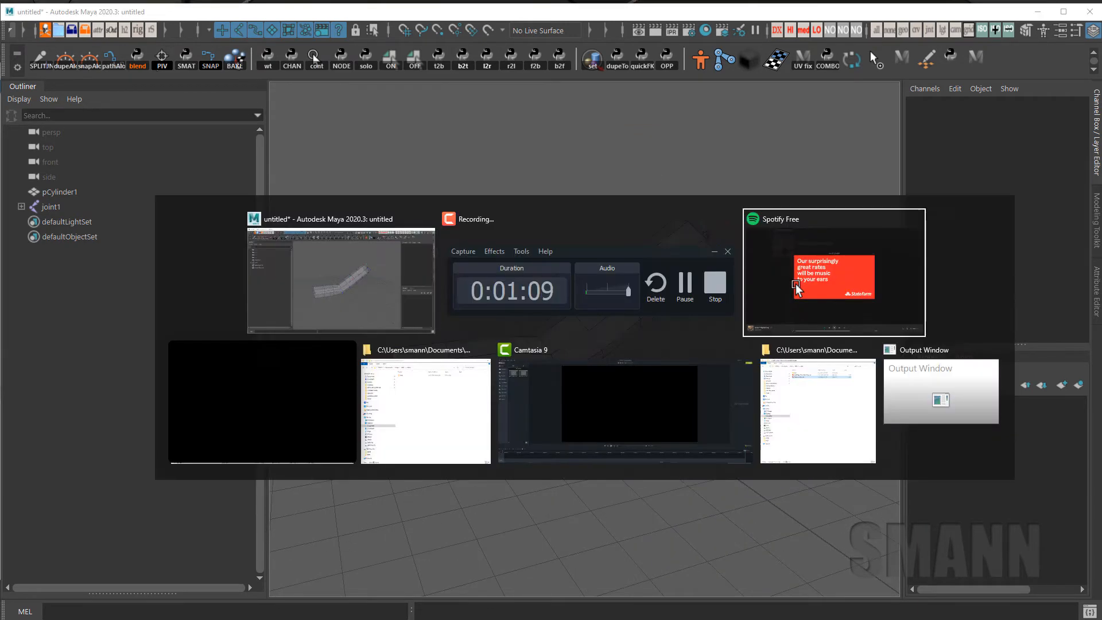
pyautogui.hotkey('alt', 'Tab')
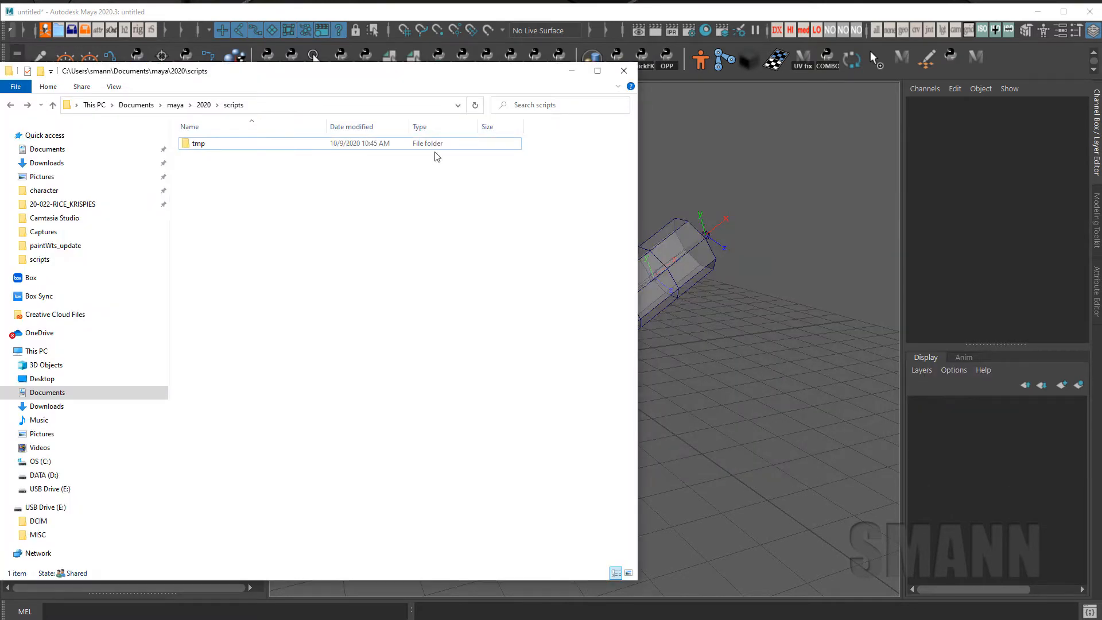
pyautogui.moveTo(268, 145)
pyautogui.mouseDown()
pyautogui.moveTo(631, 163)
pyautogui.moveTo(265, 154)
pyautogui.mouseUp()
pyautogui.click(369, 258)
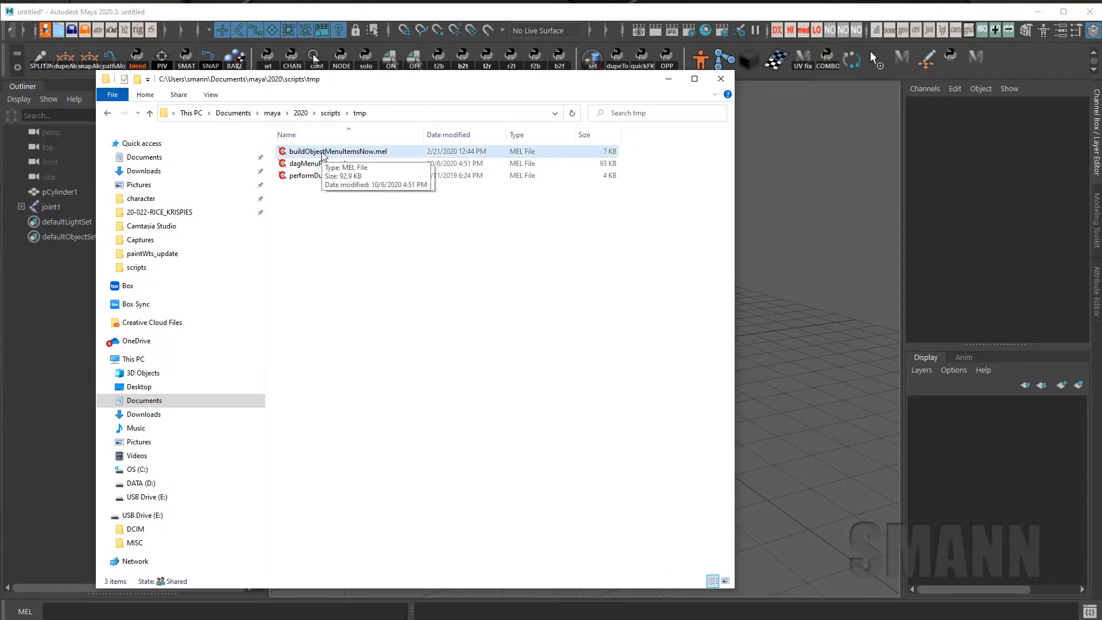
pyautogui.click(721, 79)
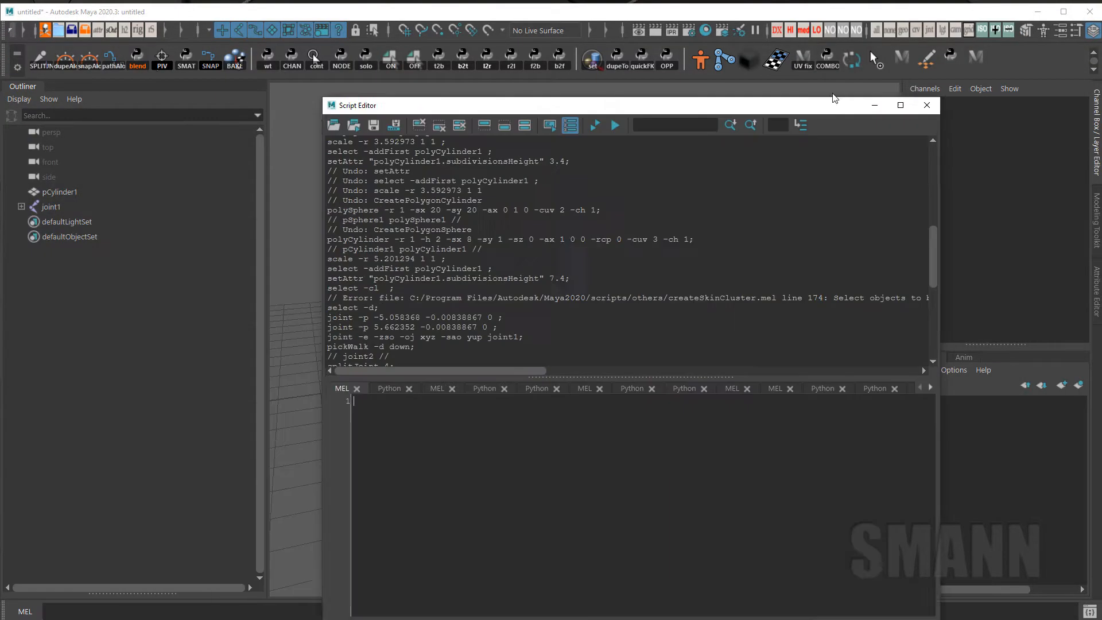
# Reposition the Script Editor and bring up its last MEL tab
pyautogui.moveTo(832, 93); pyautogui.dragTo(827, 49)
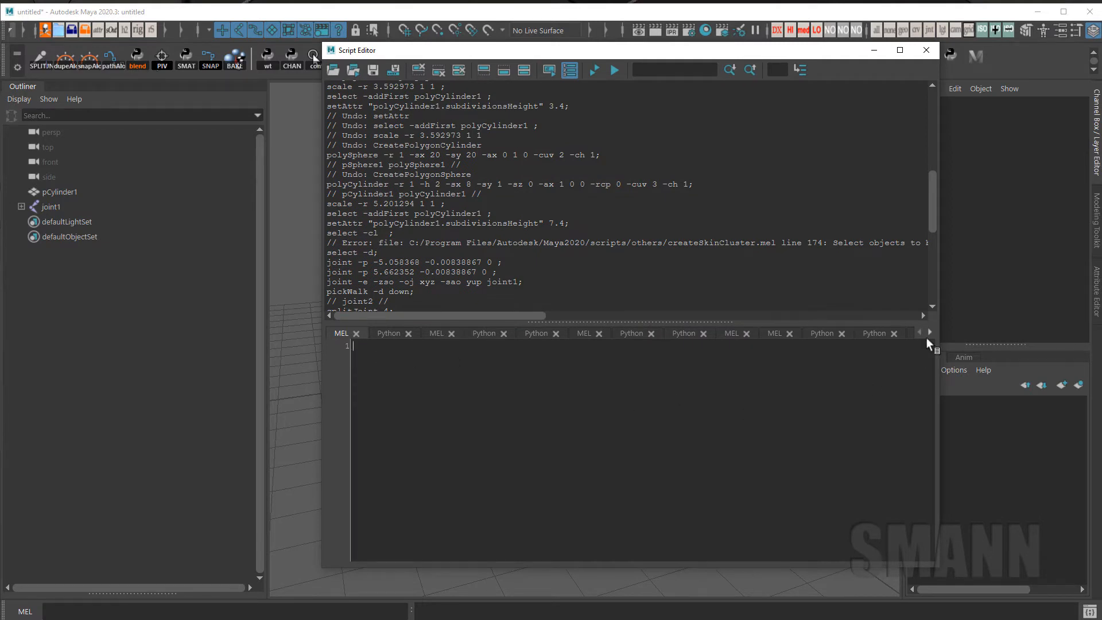
pyautogui.click(930, 331)
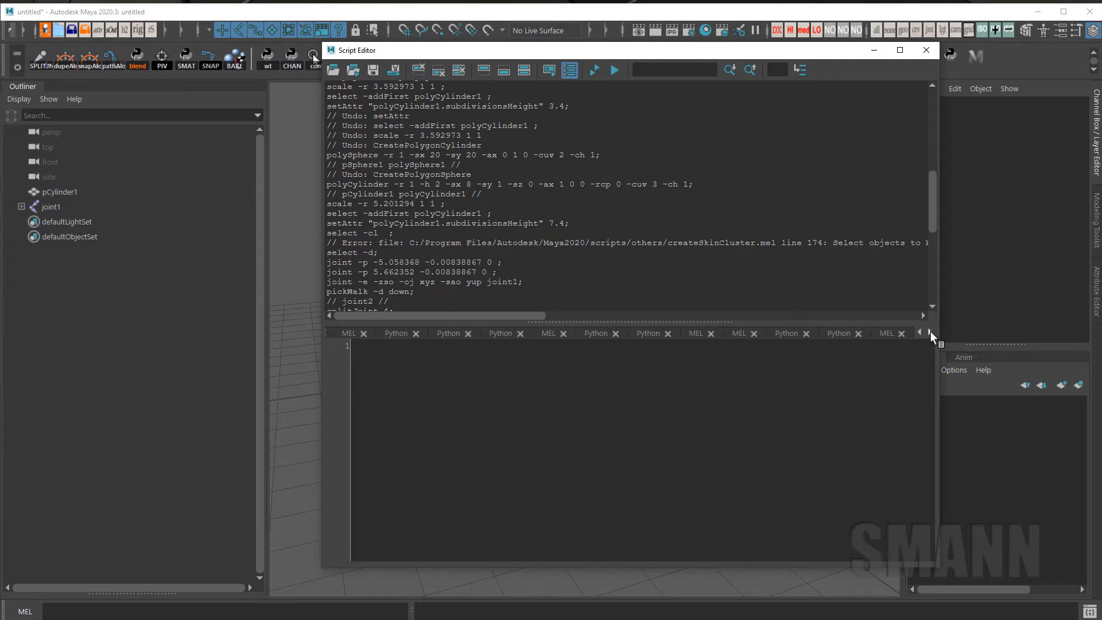
pyautogui.click(930, 332)
pyautogui.click(931, 332)
pyautogui.click(930, 332)
pyautogui.click(930, 334)
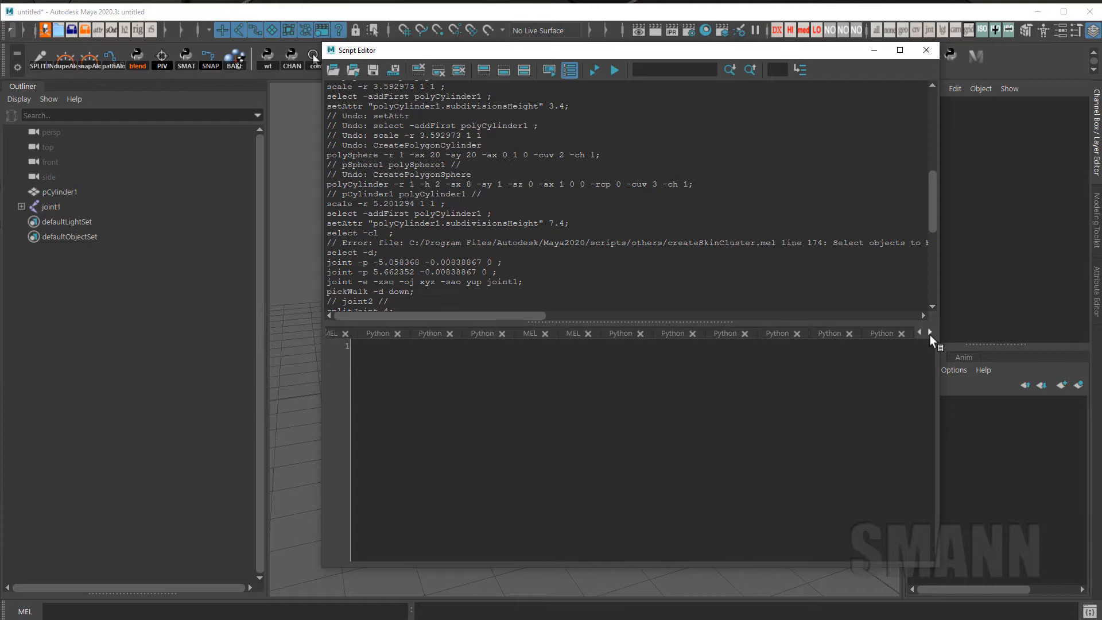
pyautogui.click(930, 335)
pyautogui.click(930, 335)
pyautogui.click(930, 335)
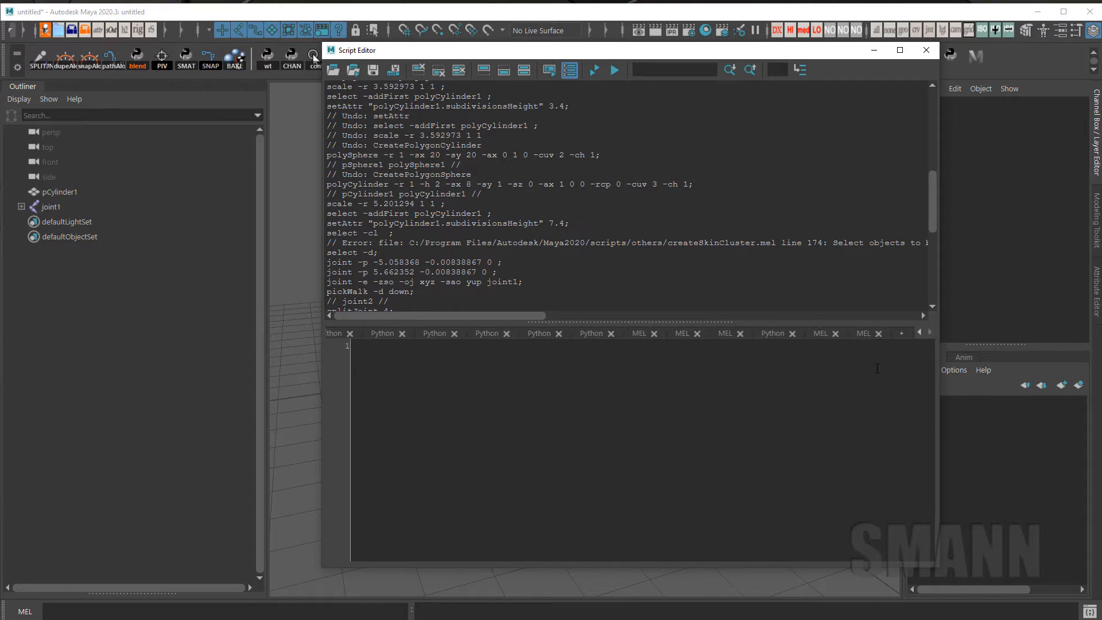
pyautogui.click(864, 333)
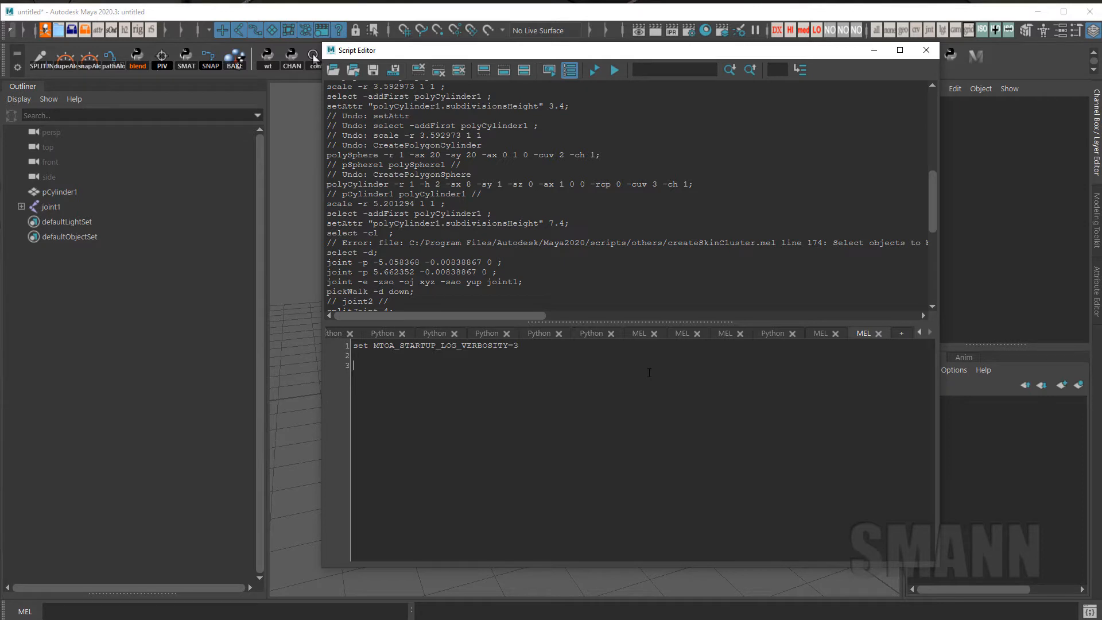
# Replace the tab's contents with the command whatIs BuildObjectMenuItemsNow and run it
pyautogui.hotkey('ctrl', 'a')
pyautogui.press('BackSpace')
pyautogui.write('whatIs')
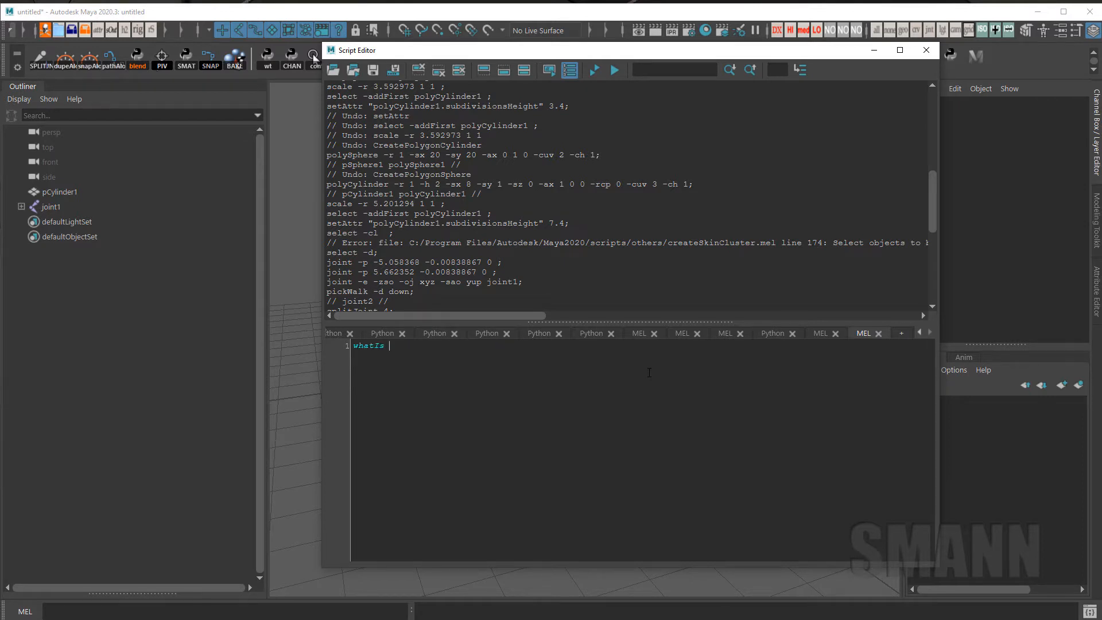
pyautogui.moveTo(666, 50); pyautogui.dragTo(859, 79)
pyautogui.write('Bu')
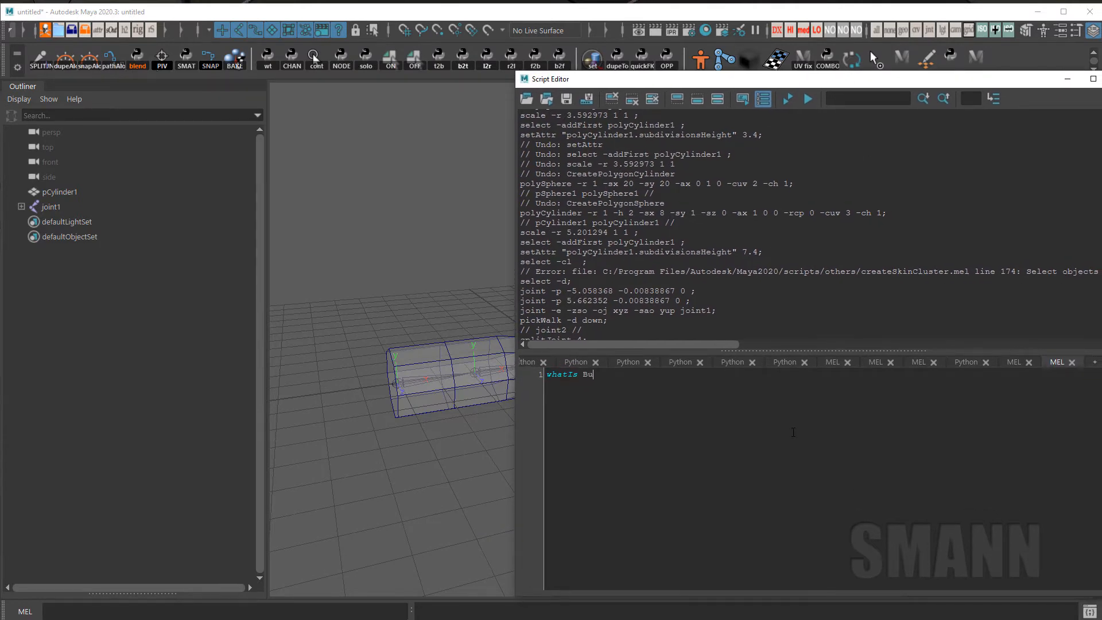
pyautogui.write('ildObe')
pyautogui.write('jectMenuItems')
pyautogui.write('Now')
pyautogui.hotkey('ctrl', 'a')
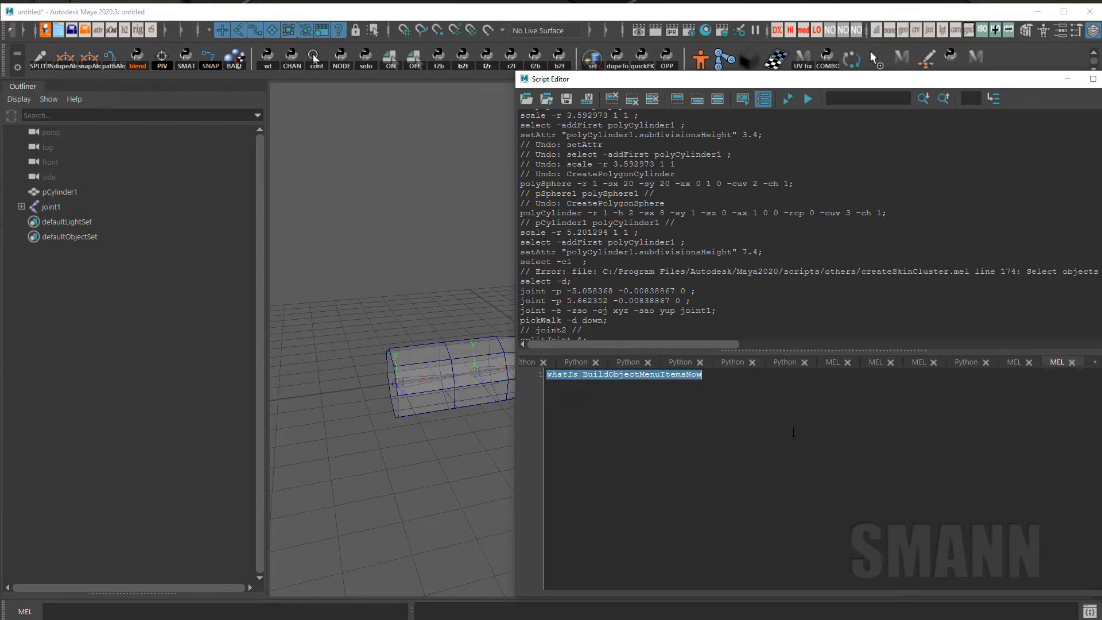
pyautogui.hotkey('ctrl', 'Return')
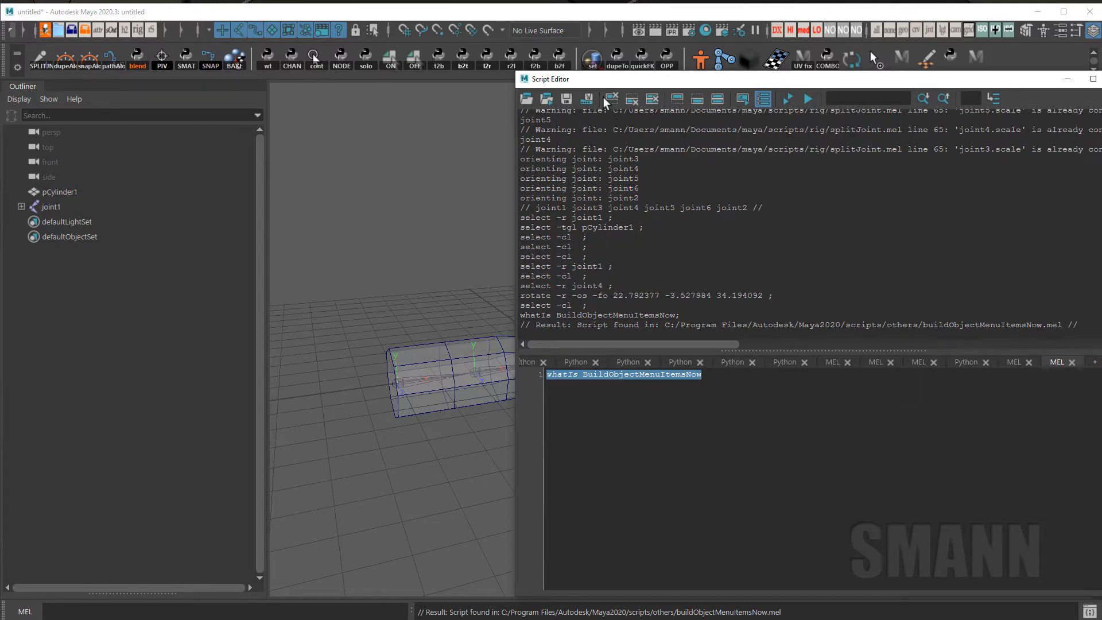
# Copy the script location result line from the history and paste it two lines below the whatIs command
pyautogui.click(1095, 362)
pyautogui.click(631, 350)
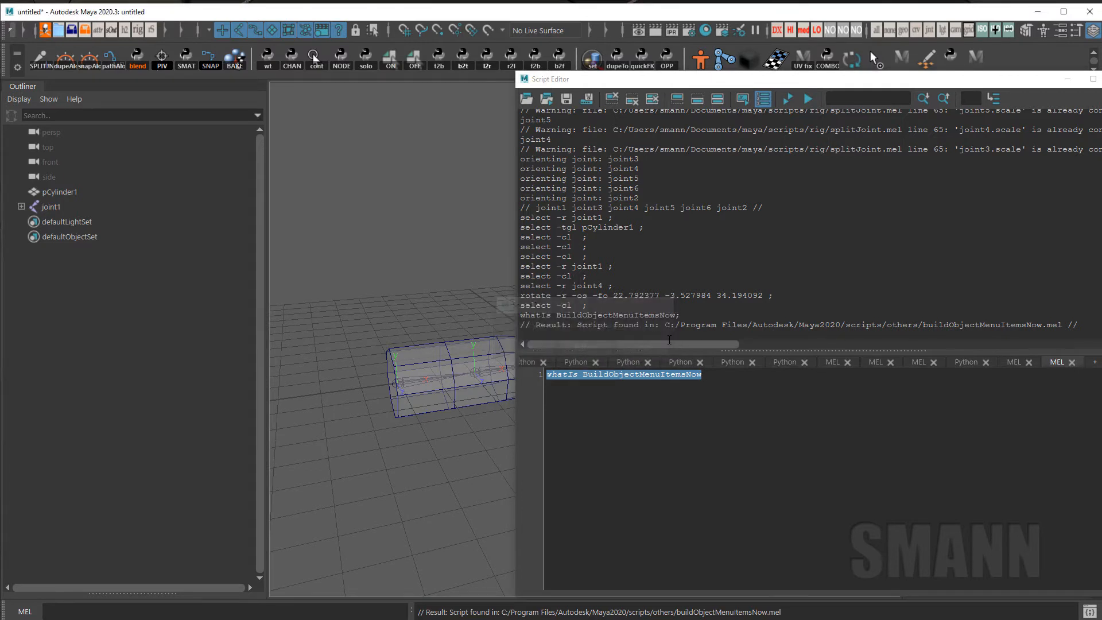
pyautogui.tripleClick(689, 325)
pyautogui.hotkey('ctrl', 'c')
pyautogui.click(754, 401)
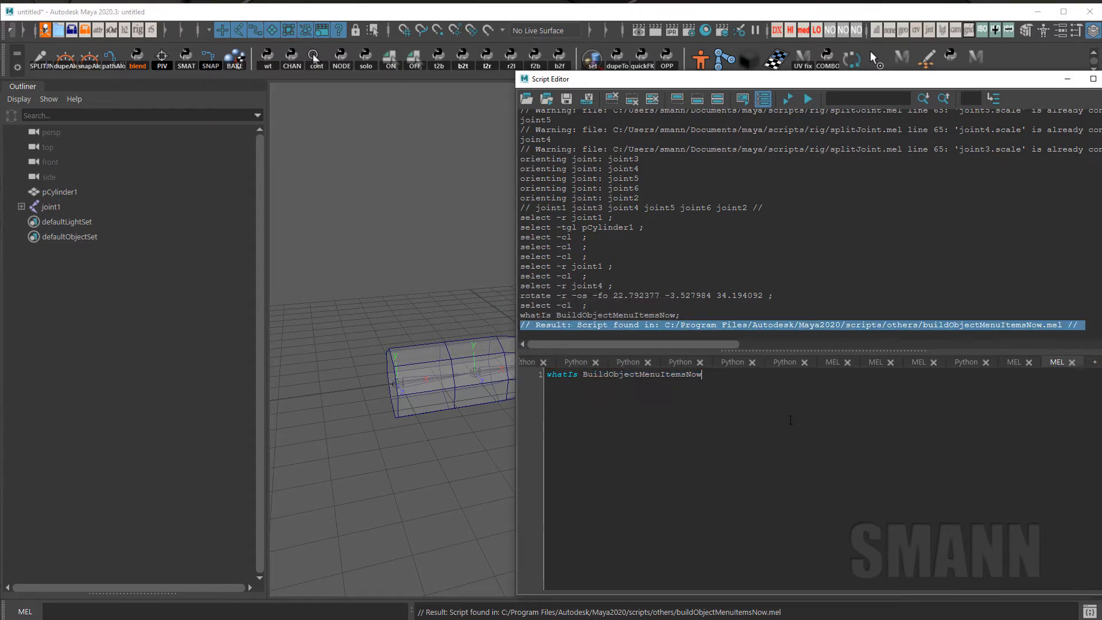
pyautogui.press('Return')
pyautogui.press('Return')
pyautogui.hotkey('ctrl', 'v')
# Clear the script history with Echo All Commands turned on, and call up the marking menu over empty viewport space
pyautogui.click(635, 125)
pyautogui.click(614, 101)
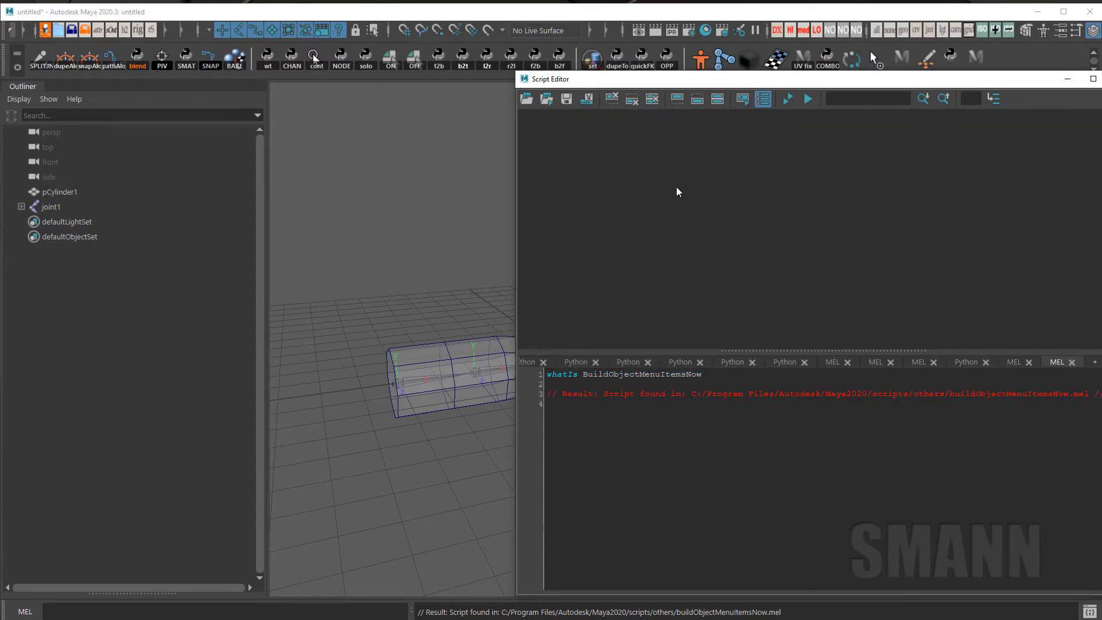
pyautogui.moveTo(676, 187); pyautogui.dragTo(769, 307, button='right')
pyautogui.rightClick(428, 202)
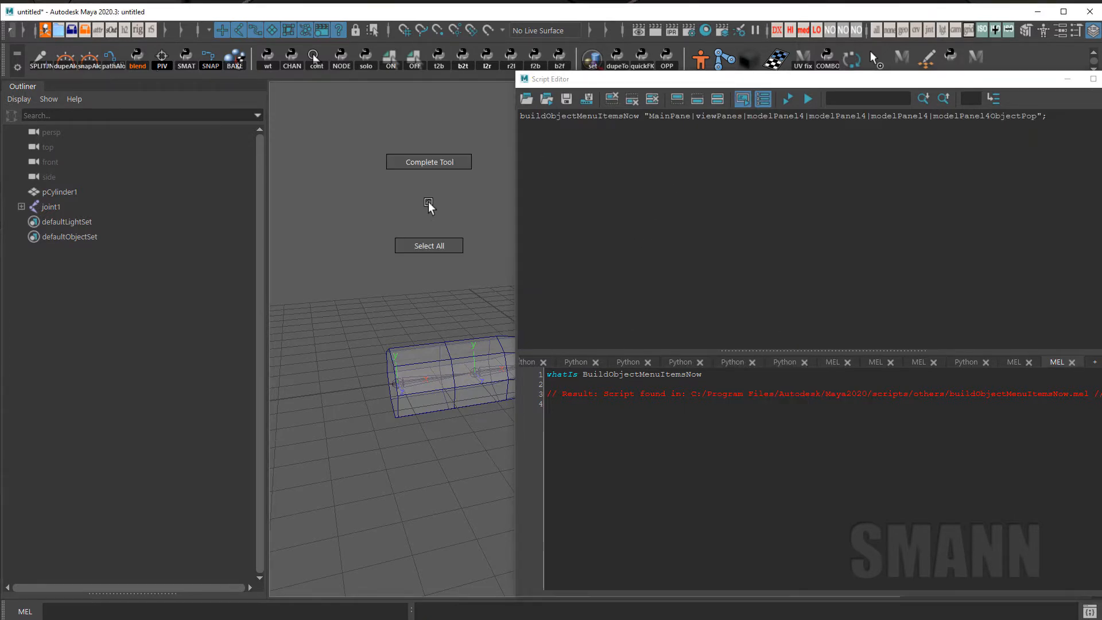
# Inspect the echoed buildObjectMenuItemsNow call and its argument, turn off Echo All Commands, and clear the script history
pyautogui.moveTo(642, 117); pyautogui.dragTo(470, 120)
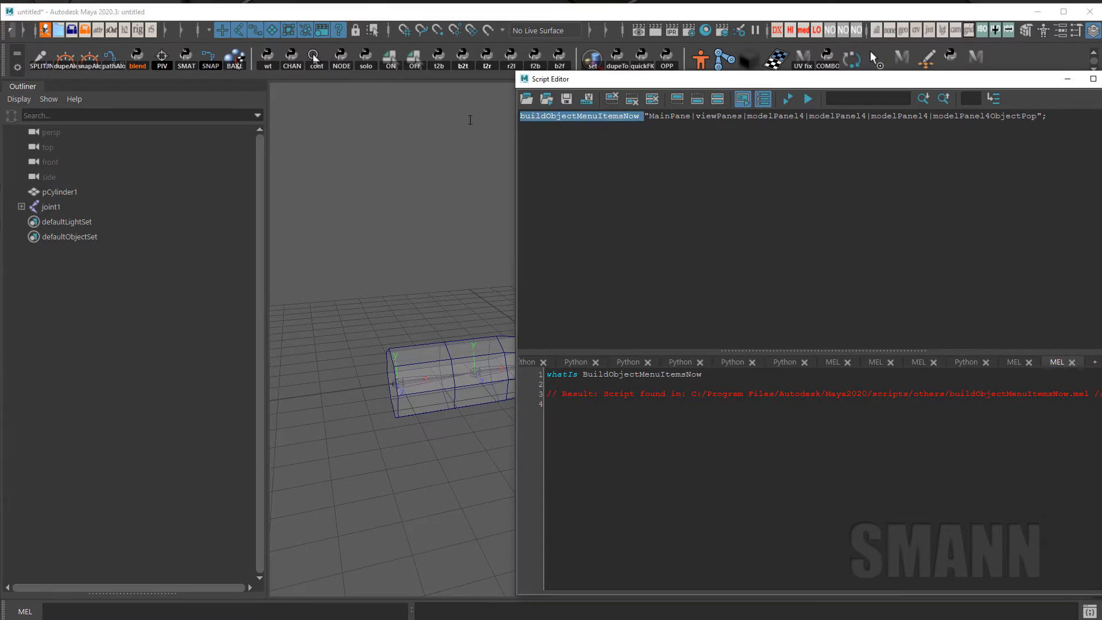
pyautogui.moveTo(726, 194); pyautogui.dragTo(819, 311, button='right')
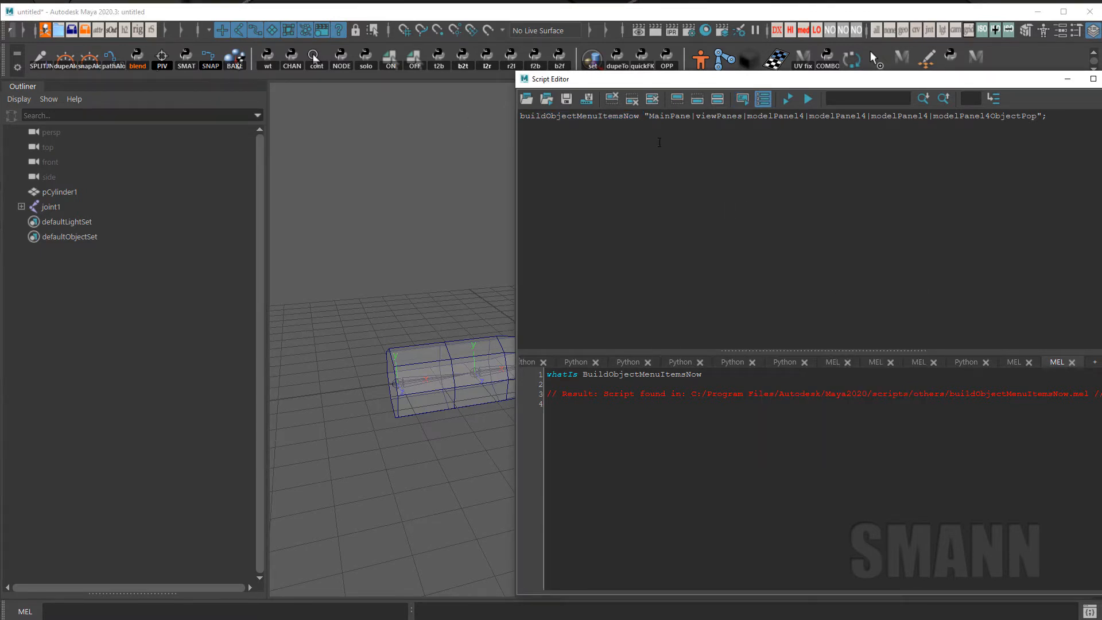
pyautogui.moveTo(647, 120); pyautogui.dragTo(1086, 138)
pyautogui.click(1027, 202)
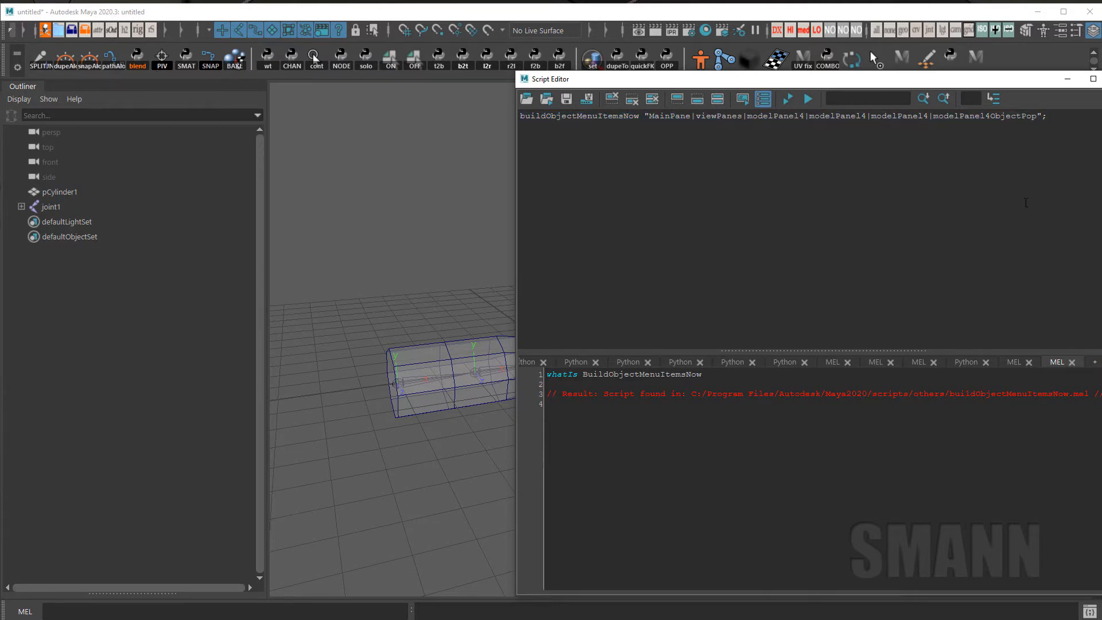
pyautogui.click(612, 101)
# Copy the buildObjectMenuItemsNow.mel path from the result comment, open that file through a new File Explorer window, and close the Explorer window
pyautogui.moveTo(692, 395); pyautogui.dragTo(1090, 395)
pyautogui.hotkey('ctrl', 'c')
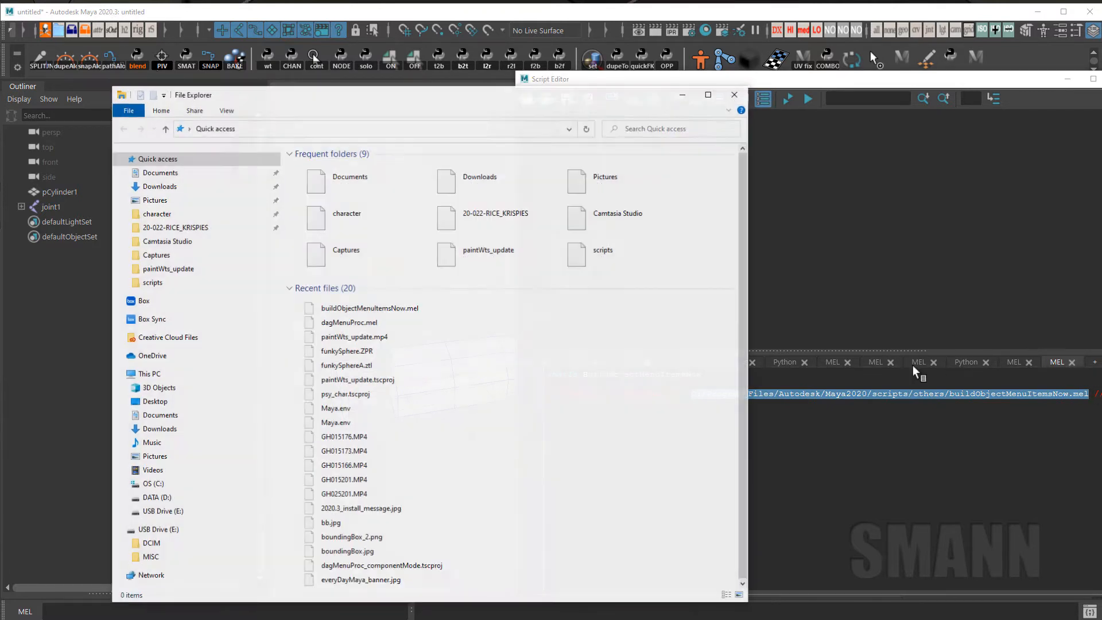
pyautogui.press('super+e')
pyautogui.click(488, 131)
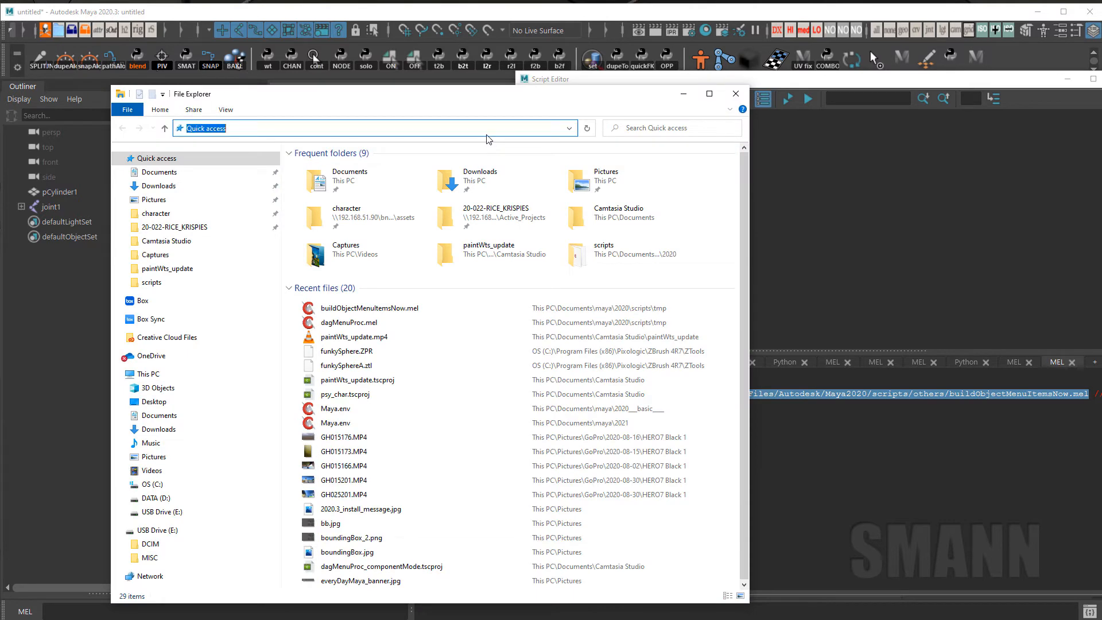
pyautogui.hotkey('ctrl', 'v')
pyautogui.press('Return')
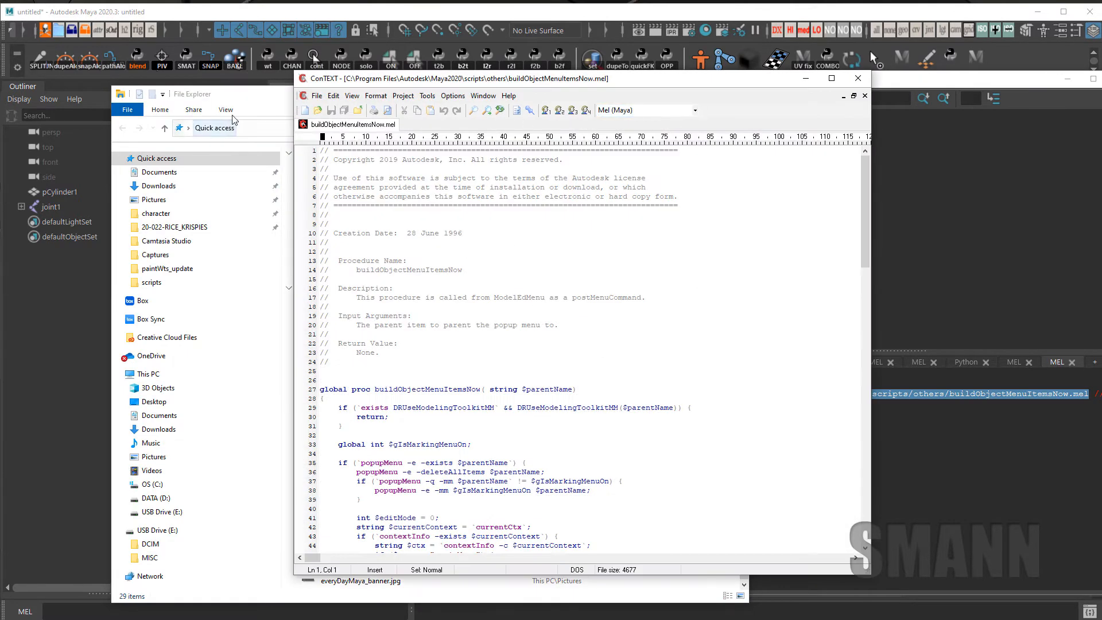
pyautogui.click(736, 94)
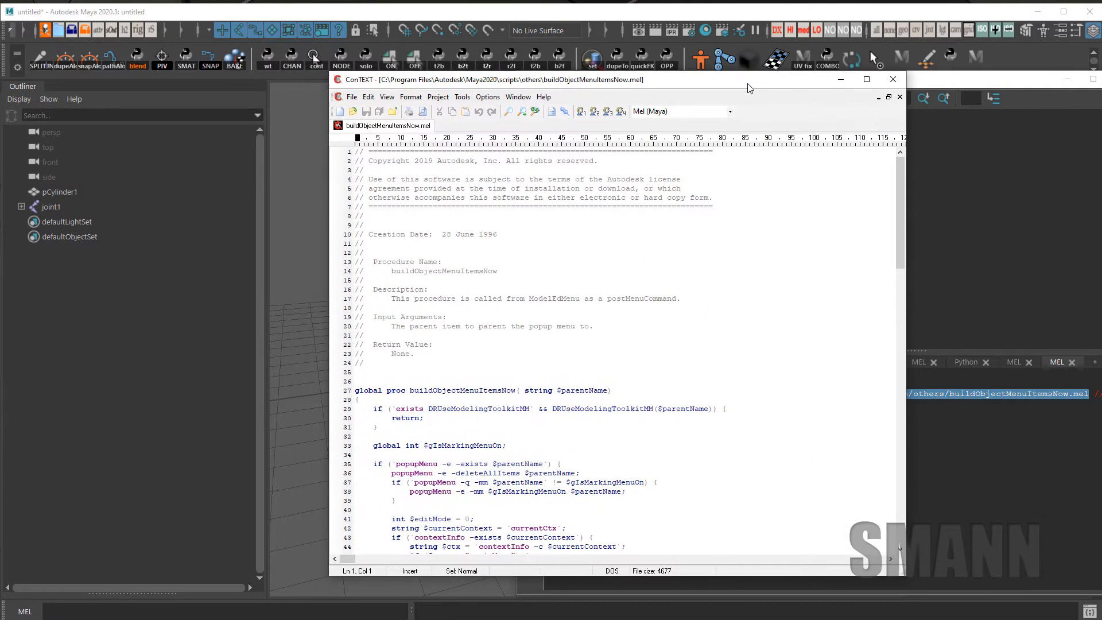
# Enlarge the ConTEXT editor window and move it up so that more lines of the script fit on screen
pyautogui.moveTo(911, 581); pyautogui.dragTo(974, 610)
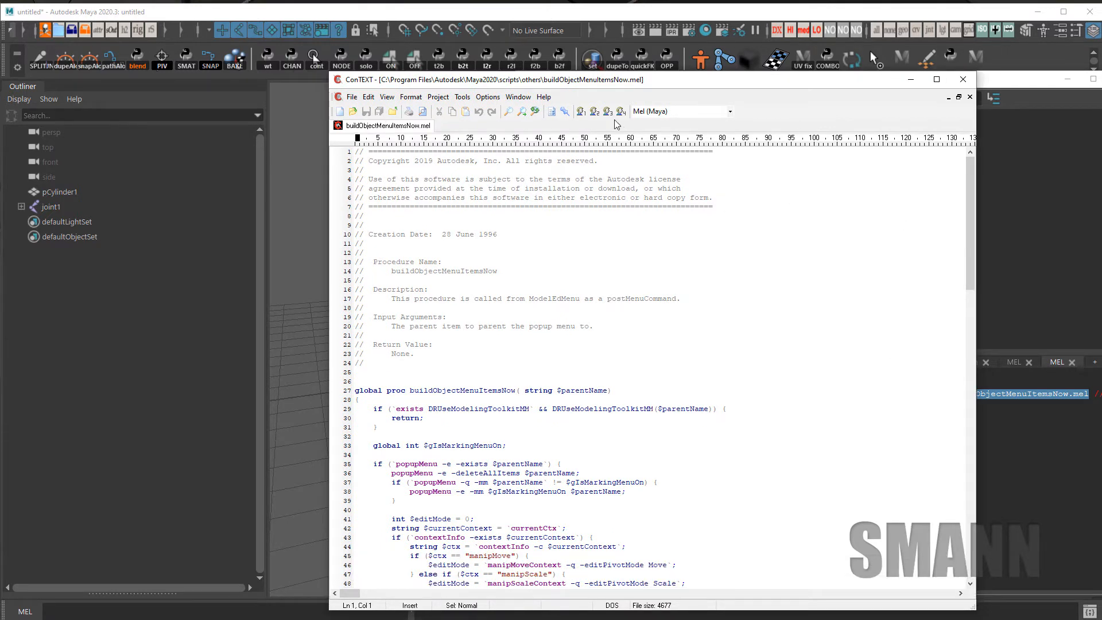
pyautogui.moveTo(969, 196)
pyautogui.mouseDown()
pyautogui.moveTo(999, 366)
pyautogui.moveTo(1005, 547)
pyautogui.moveTo(968, 191)
pyautogui.mouseUp()
pyautogui.moveTo(804, 84); pyautogui.dragTo(779, 31)
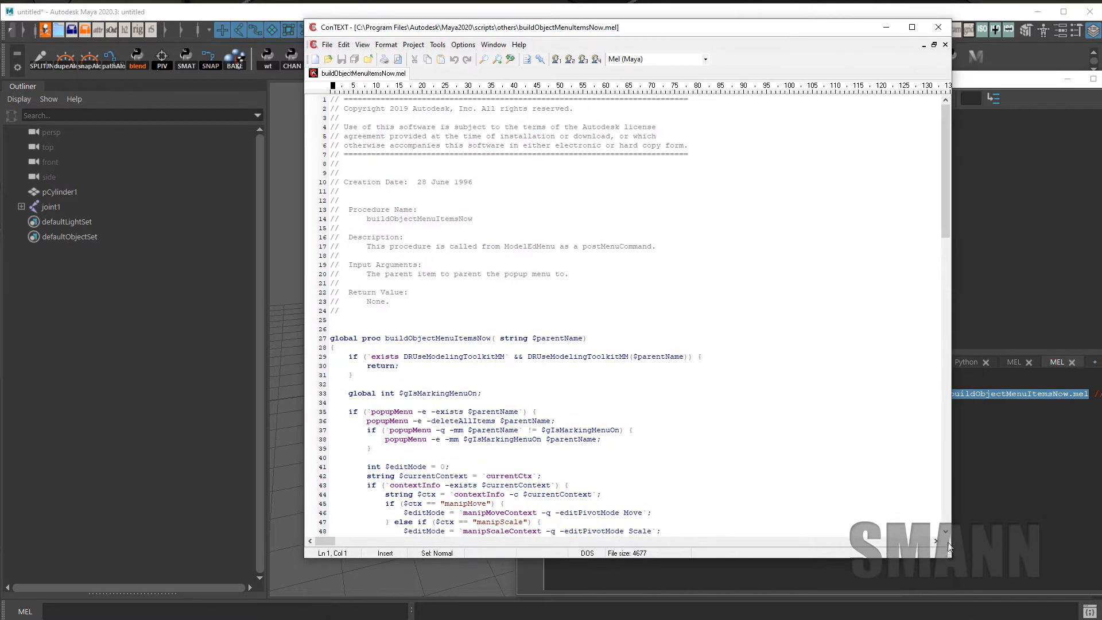
pyautogui.moveTo(950, 556); pyautogui.dragTo(964, 595)
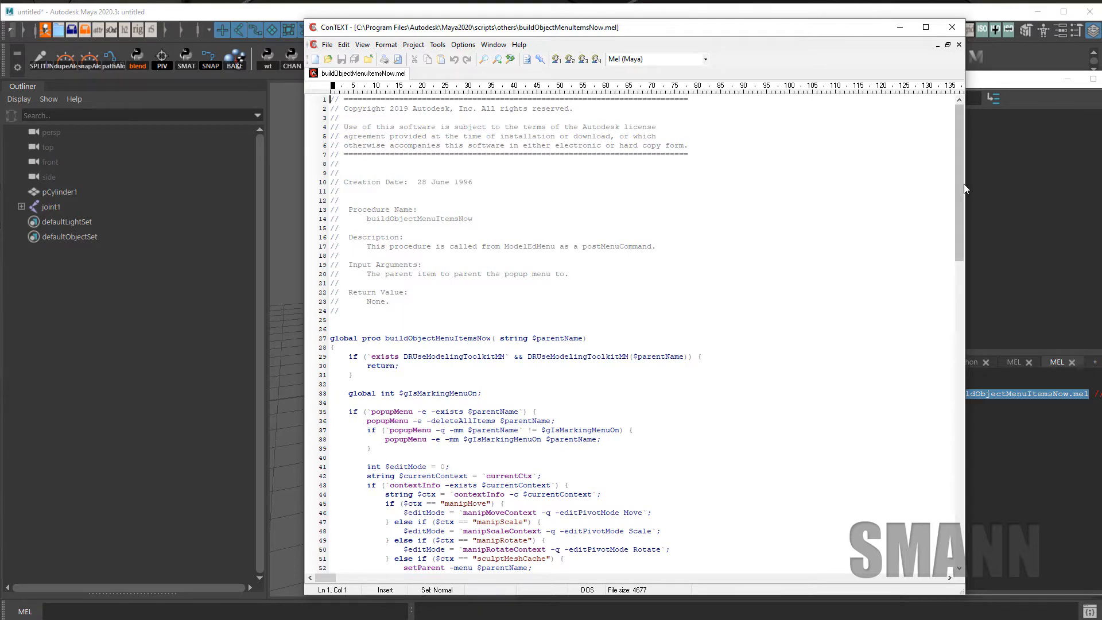
# Examine the script's context checks, its pivot menu items, and the version flag of the Select All menuItem
pyautogui.moveTo(958, 225); pyautogui.dragTo(958, 516)
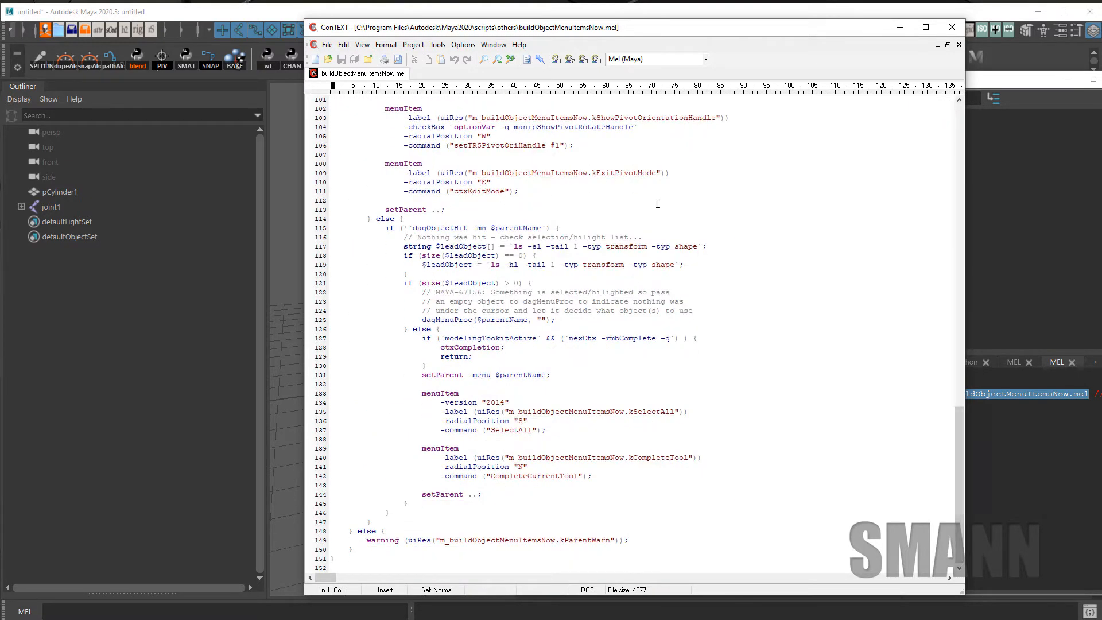
pyautogui.scroll(14, 782, 275)
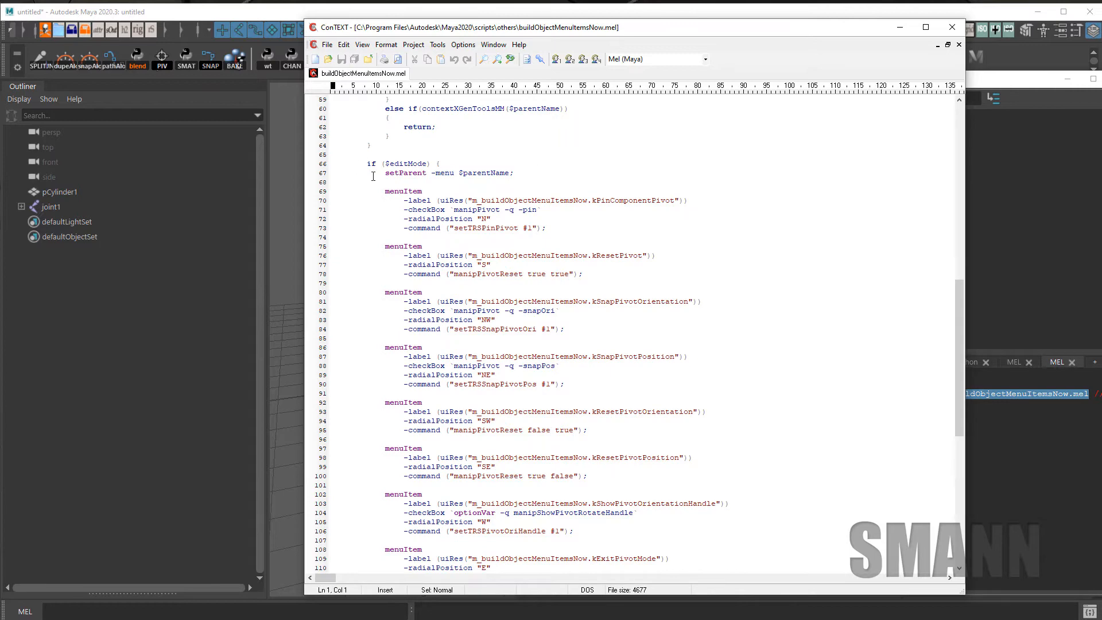
pyautogui.scroll(12, 373, 176)
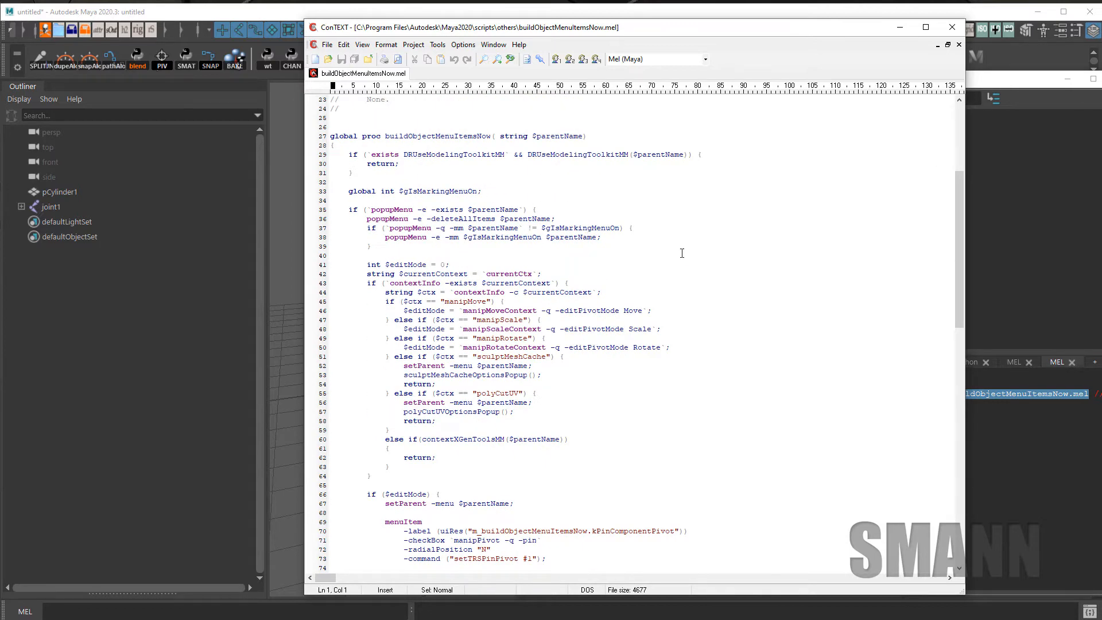
pyautogui.scroll(-17, 682, 253)
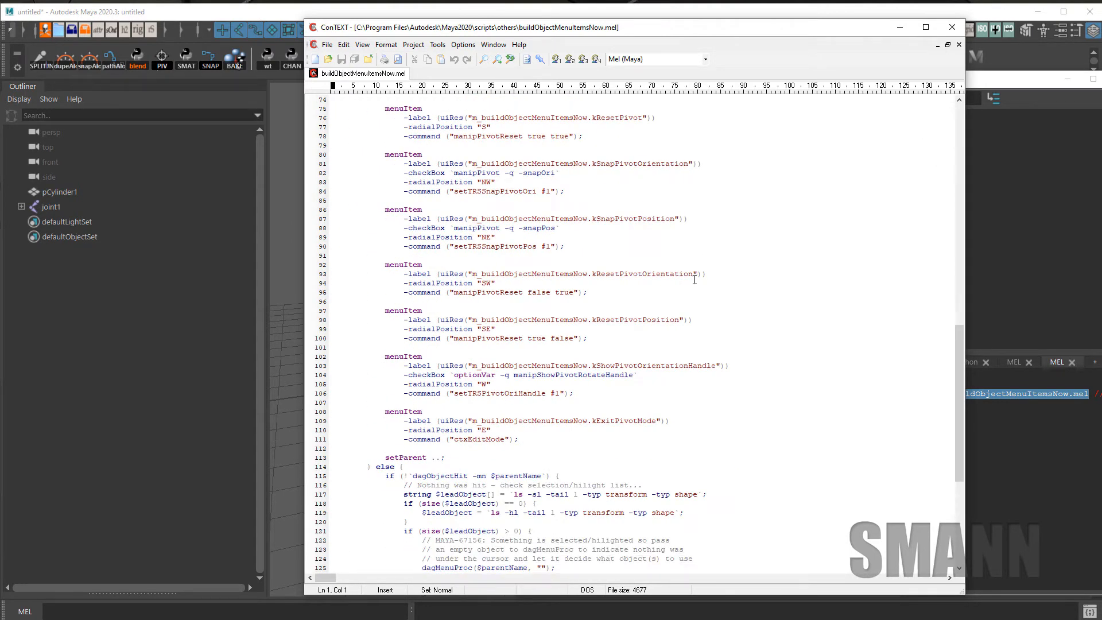
pyautogui.scroll(-9, 695, 280)
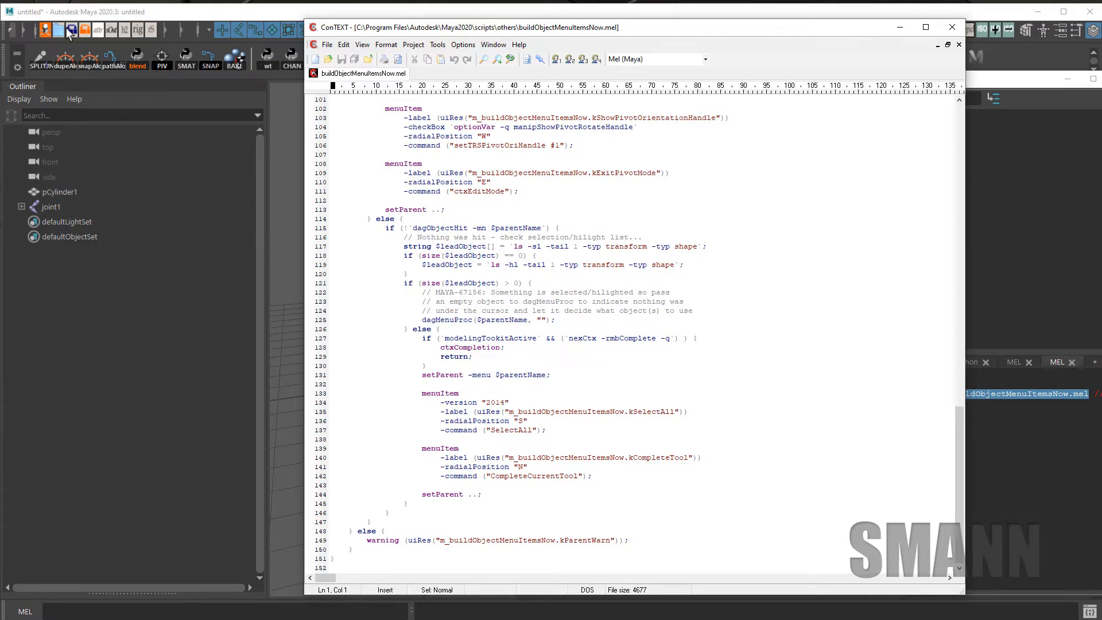
pyautogui.moveTo(427, 393); pyautogui.dragTo(575, 440)
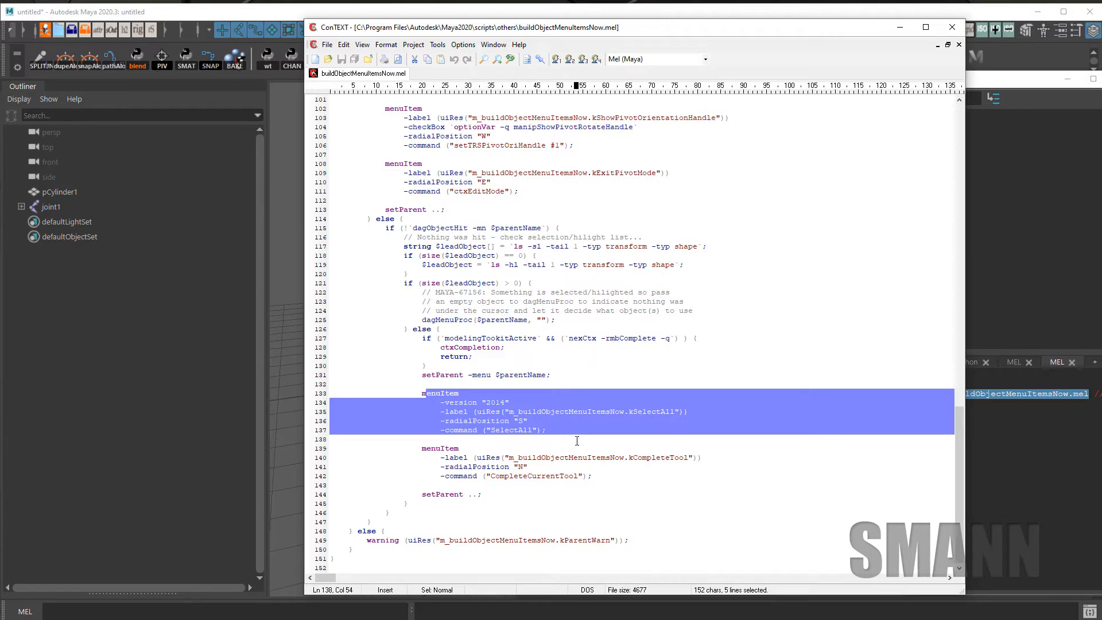
pyautogui.click(615, 429)
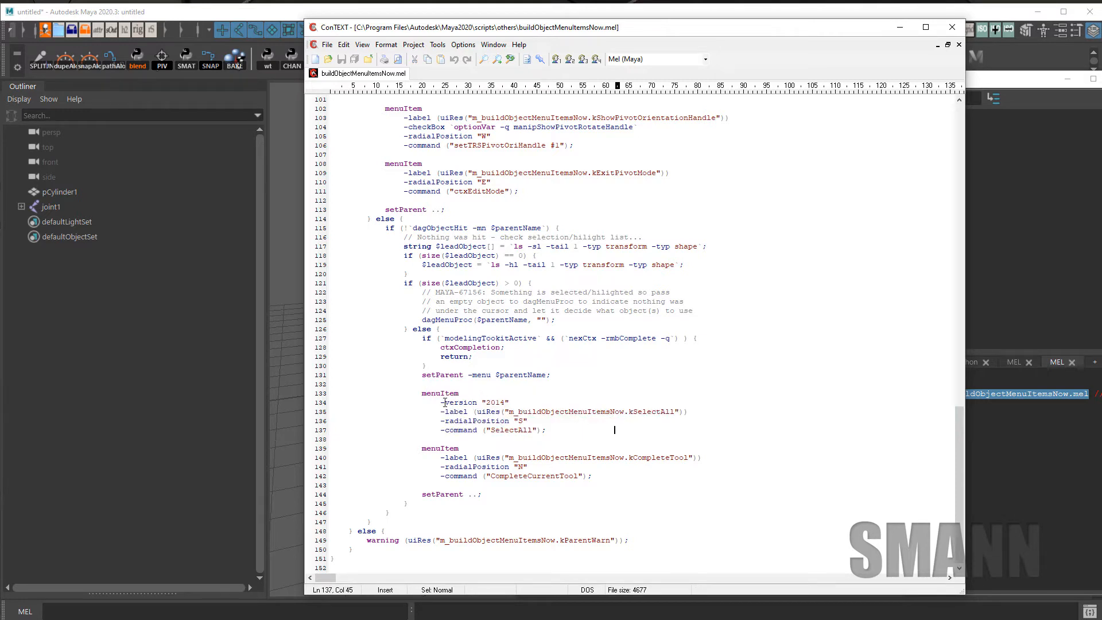
pyautogui.moveTo(445, 402); pyautogui.dragTo(514, 402)
pyautogui.click(514, 402)
# Switch to Maya and look through the Skeleton, Skin and Deform menus in the hotbox
pyautogui.click(900, 27)
pyautogui.press('space')
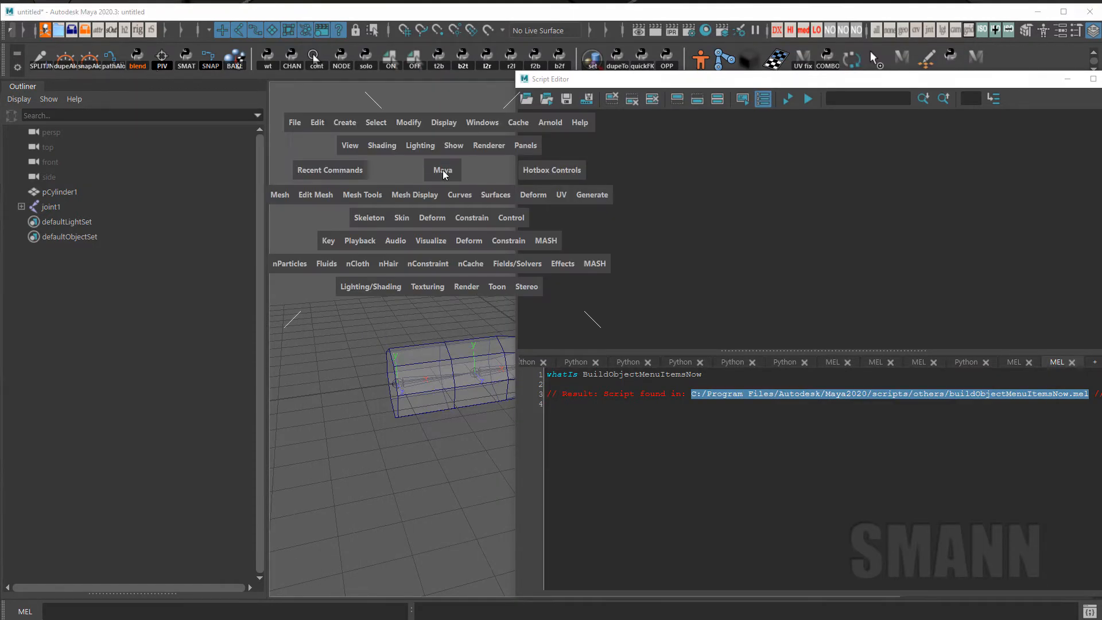
pyautogui.click(370, 216)
pyautogui.click(402, 216)
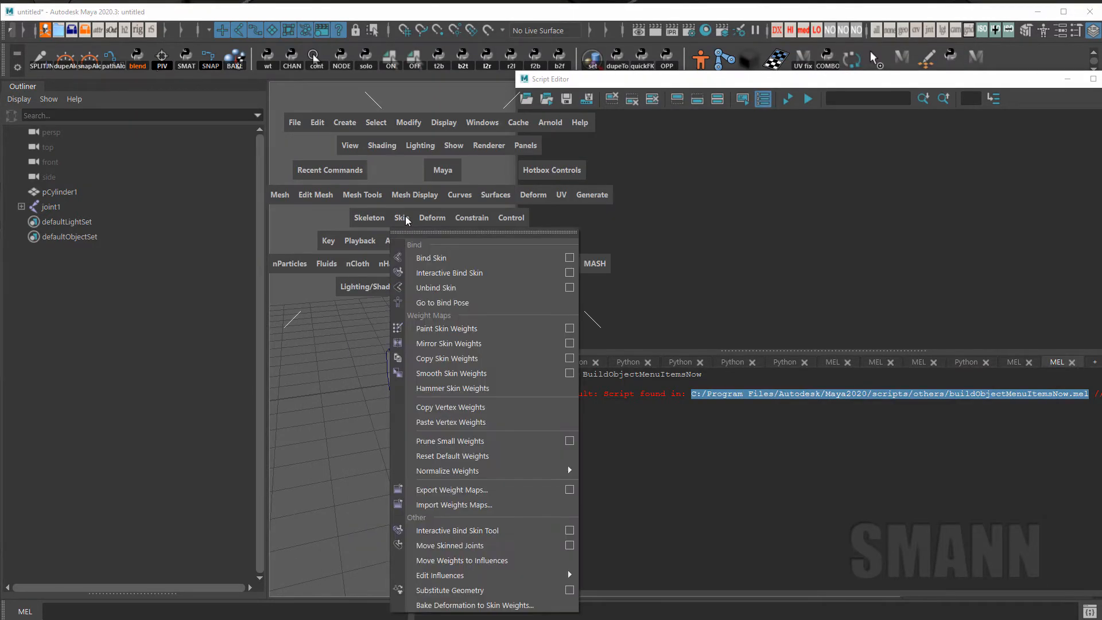
pyautogui.click(430, 217)
pyautogui.click(372, 370)
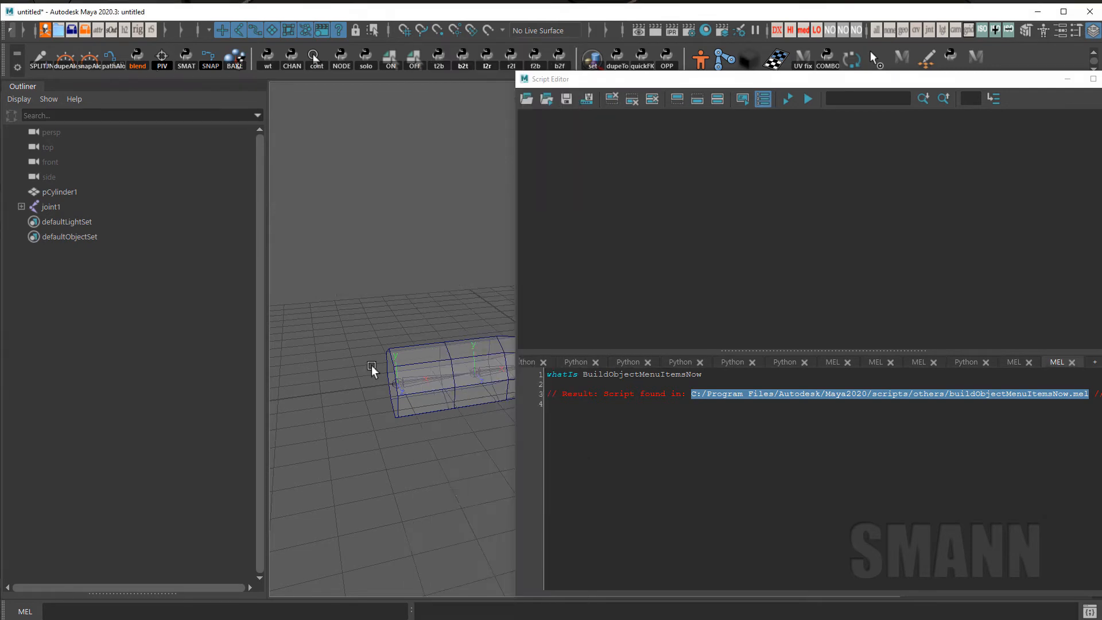
# Switch to ConTEXT and save a copy of buildObjectMenuItemsNow.mel in the Documents\maya\2020\scripts folder
pyautogui.click(314, 58)
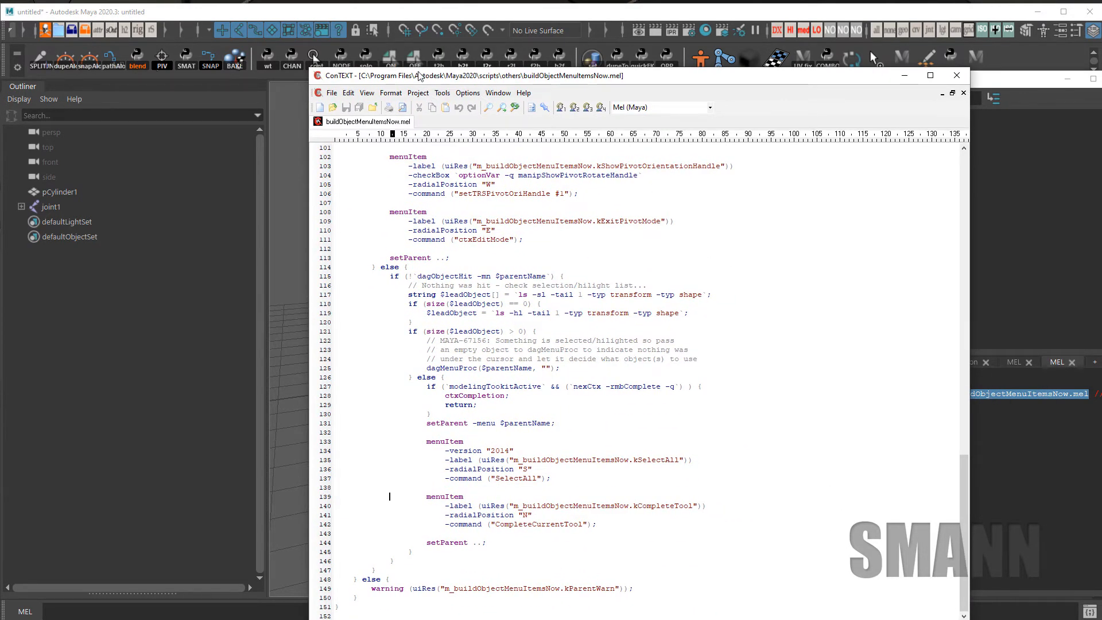
pyautogui.click(332, 92)
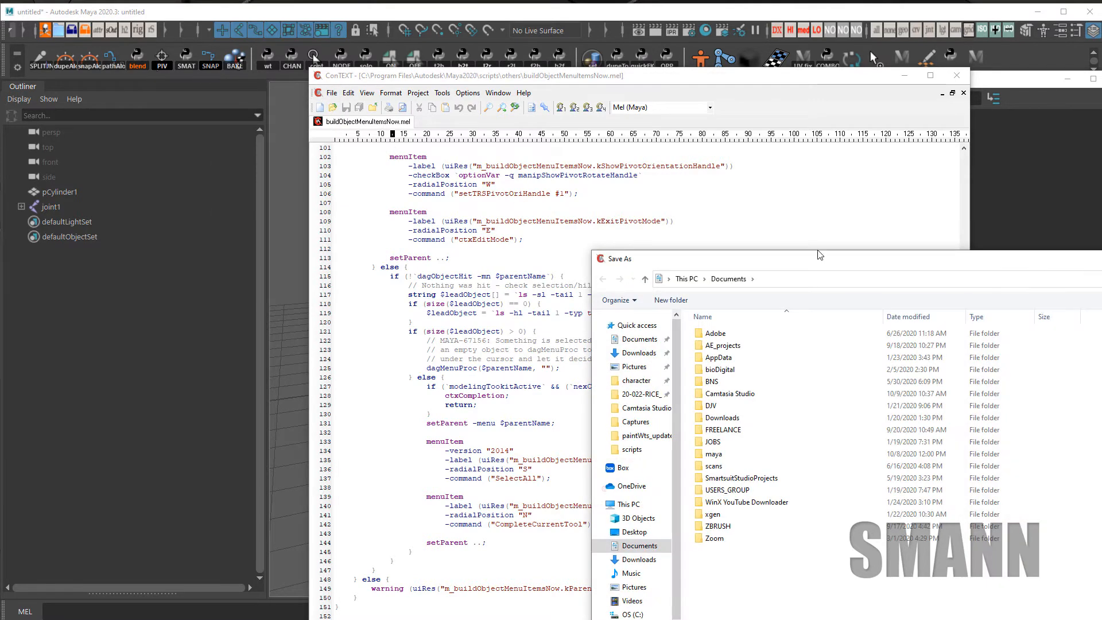
pyautogui.moveTo(816, 260); pyautogui.dragTo(805, 252)
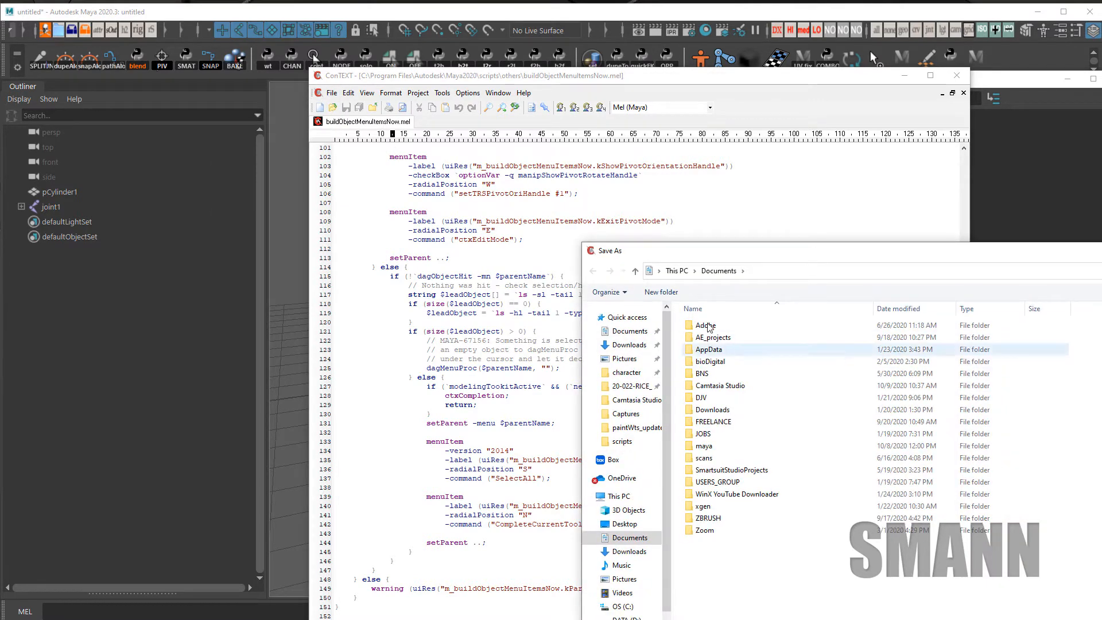
pyautogui.doubleClick(718, 447)
pyautogui.doubleClick(729, 376)
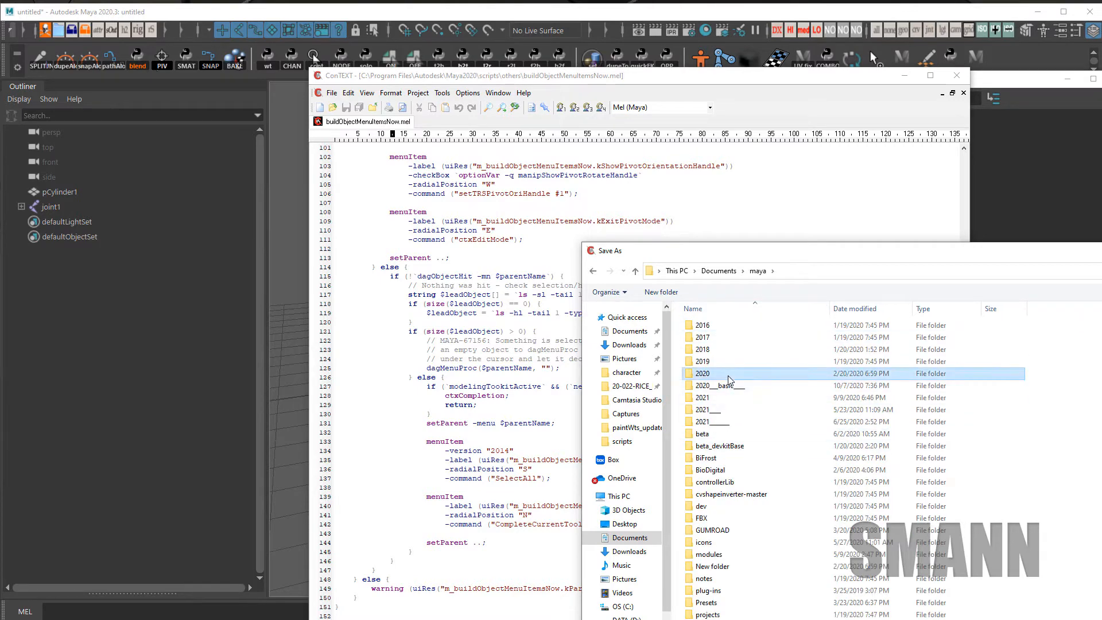
pyautogui.doubleClick(726, 363)
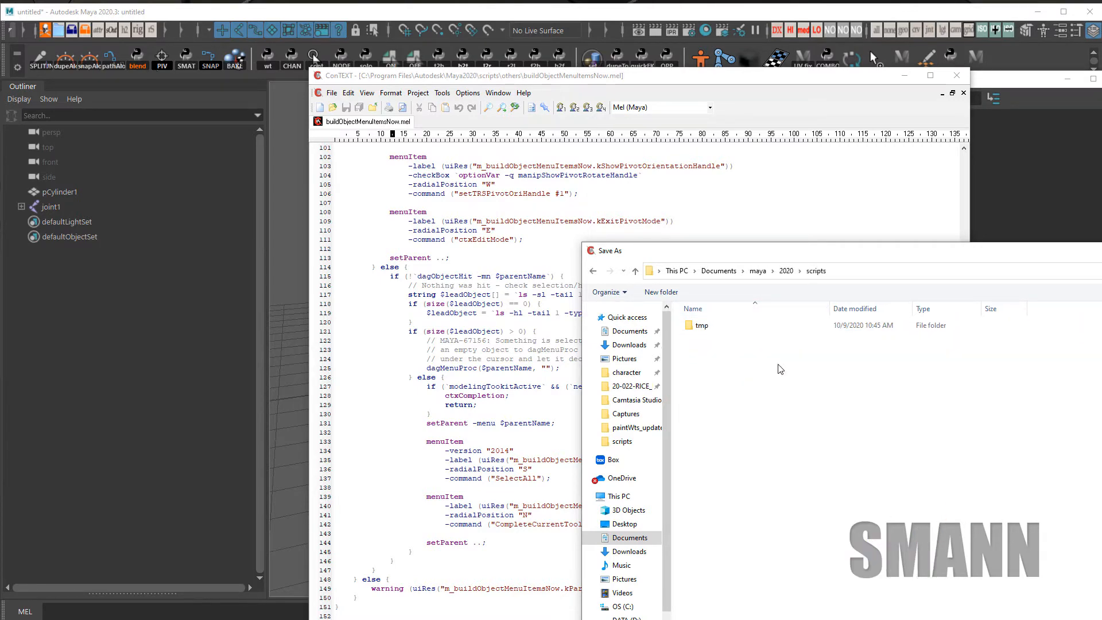
pyautogui.moveTo(994, 258); pyautogui.dragTo(673, 75)
pyautogui.click(992, 529)
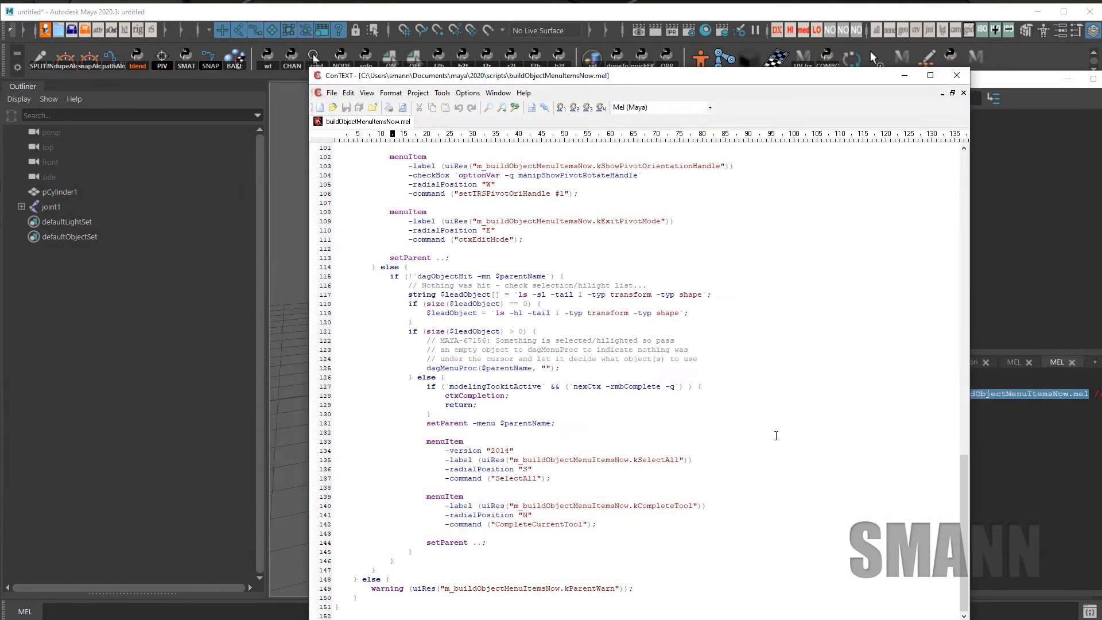
# Set the version flag of the Select All menuItem to "2020" in the copied script
pyautogui.click(510, 451)
pyautogui.press('F9')
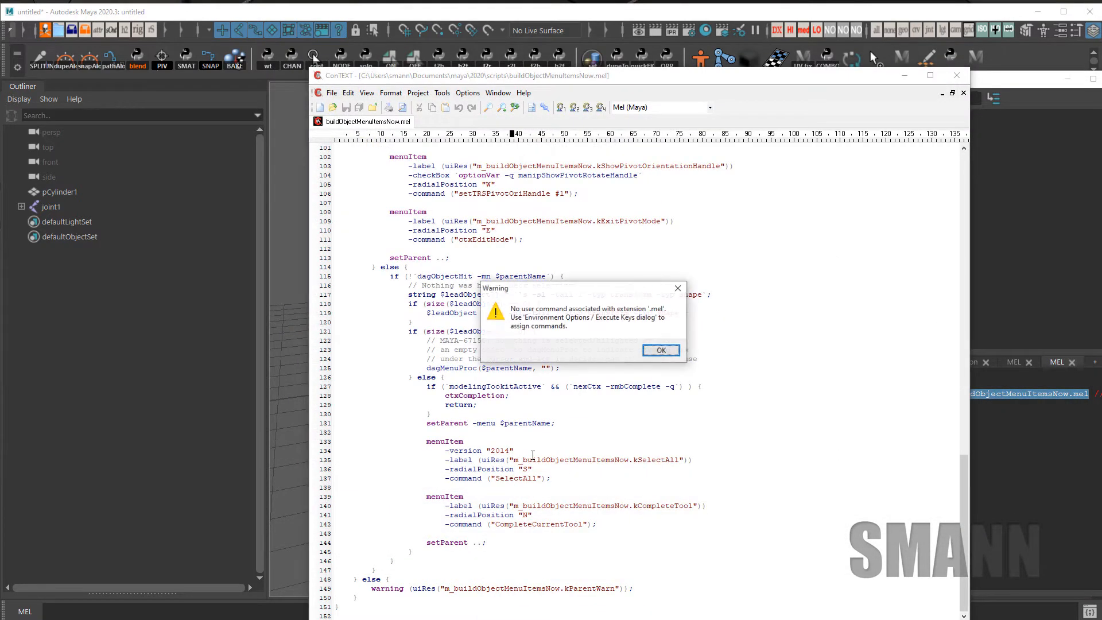
pyautogui.click(661, 351)
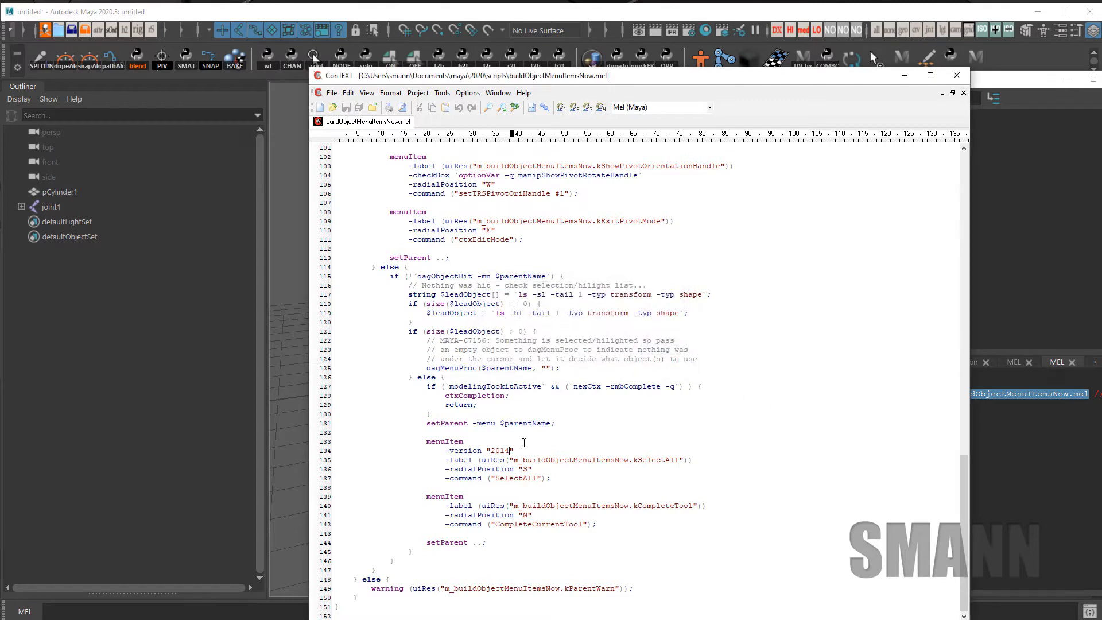
pyautogui.press('BackSpace')
pyautogui.press('BackSpace')
pyautogui.write('30')
pyautogui.press('BackSpace')
pyautogui.write('0')
# Go up from tmp to the maya\2020\scripts folder in File Explorer and source buildObjectMenuItemsNow.mel by dropping it into the Maya viewport
pyautogui.click(904, 75)
pyautogui.hotkey('alt', 'Tab')
pyautogui.hotkey('alt', 'Tab')
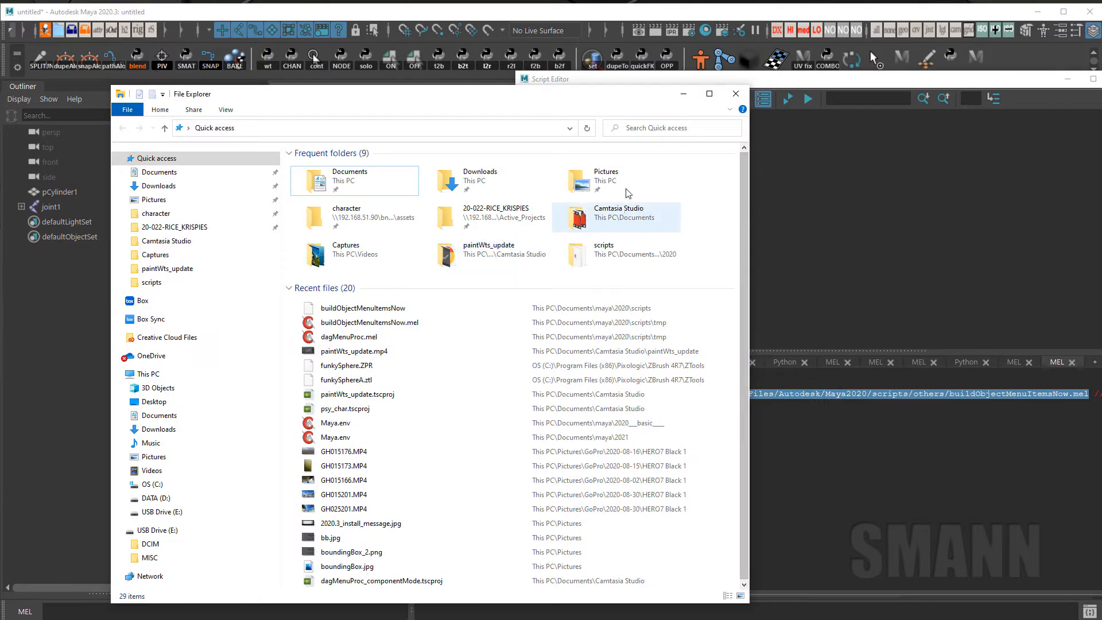
pyautogui.click(735, 93)
pyautogui.hotkey('alt', 'Tab')
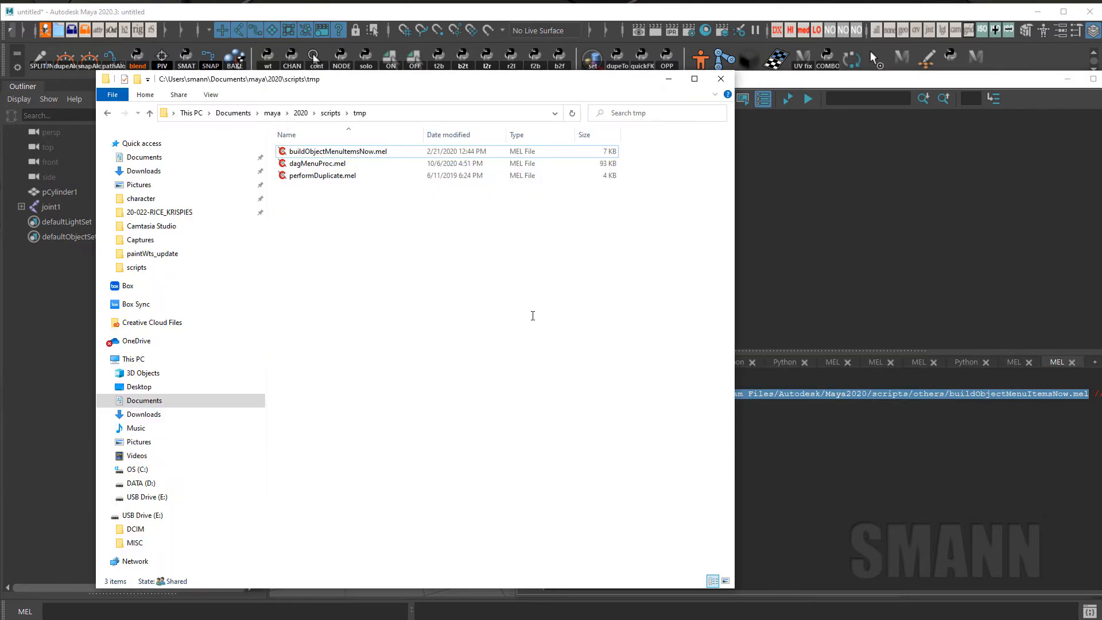
pyautogui.hotkey('alt', 'Up')
pyautogui.moveTo(400, 94); pyautogui.dragTo(392, 238)
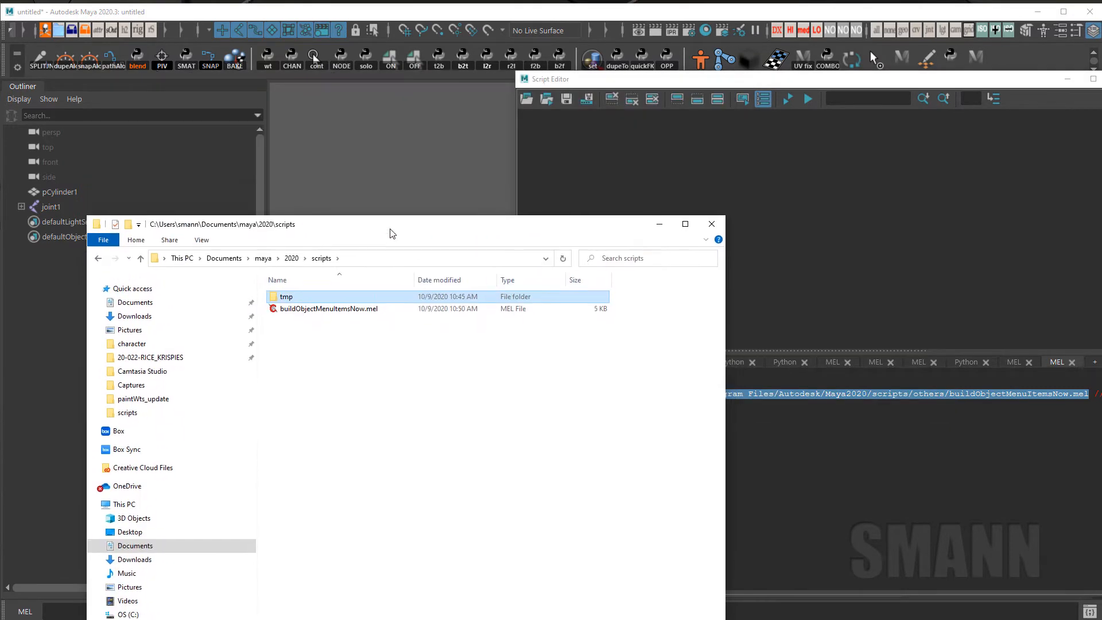
pyautogui.click(346, 307)
pyautogui.moveTo(346, 307); pyautogui.dragTo(404, 149)
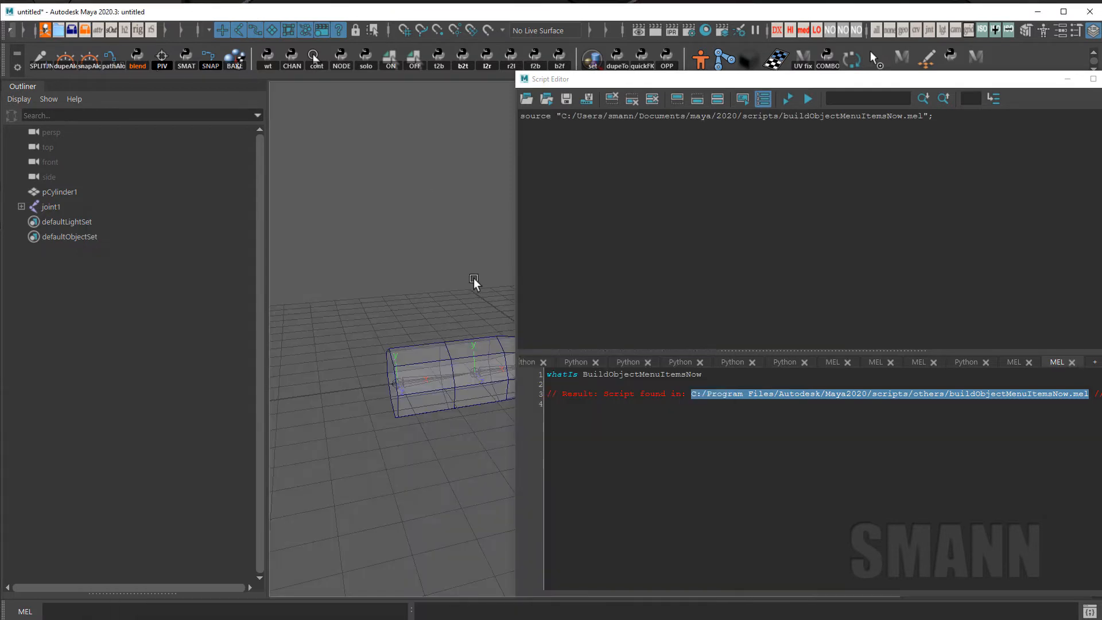
# Move the Script Editor clear of the viewport and test the marking menu over empty space
pyautogui.moveTo(744, 80); pyautogui.dragTo(905, 108)
pyautogui.moveTo(464, 223)
pyautogui.mouseDown(button='right')
pyautogui.moveTo(469, 264)
pyautogui.moveTo(462, 219)
pyautogui.moveTo(465, 228)
pyautogui.mouseUp(button='right')
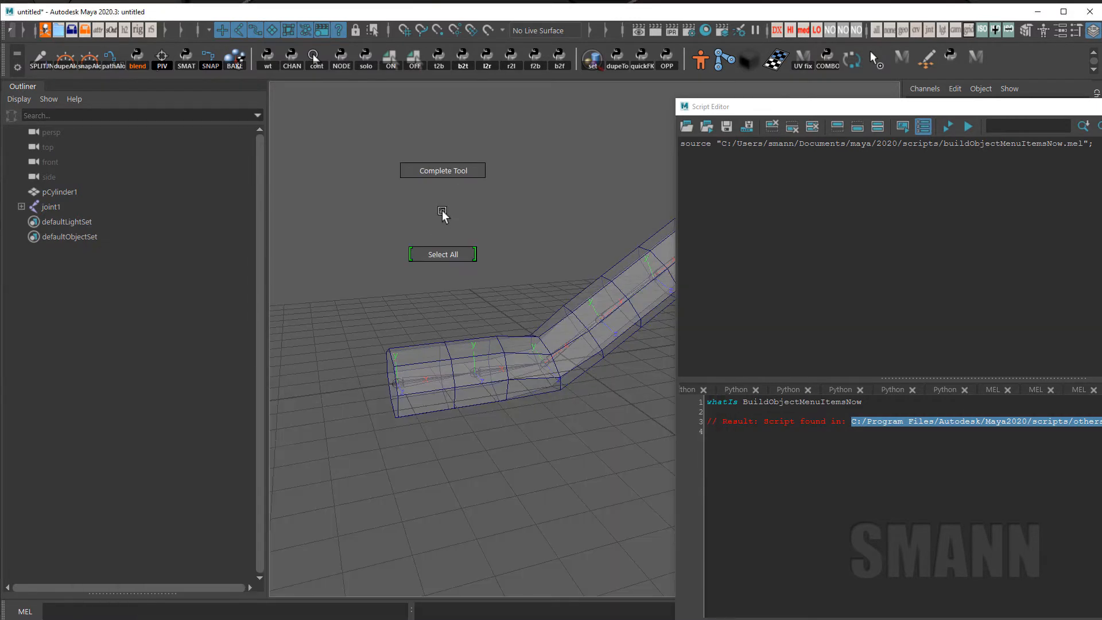
pyautogui.moveTo(441, 214); pyautogui.dragTo(454, 247, button='right')
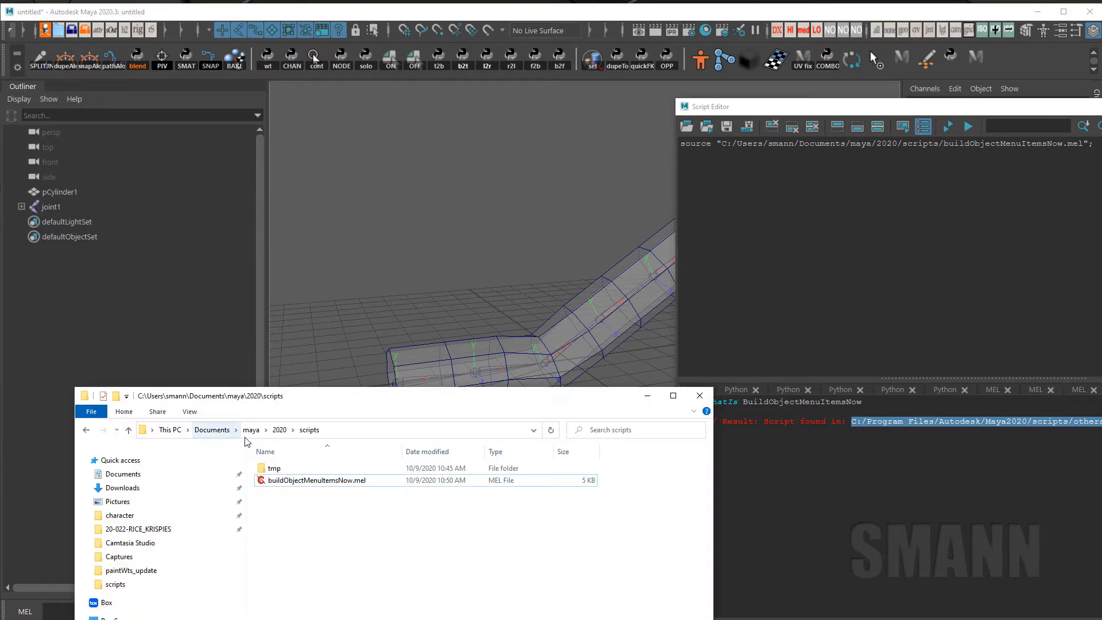
# Open buildObjectMenuItemsNow.mel in ConTEXT, examine the Select All menuItem's version, label and radialPosition flags, and test that item in Maya's viewport
pyautogui.doubleClick(291, 480)
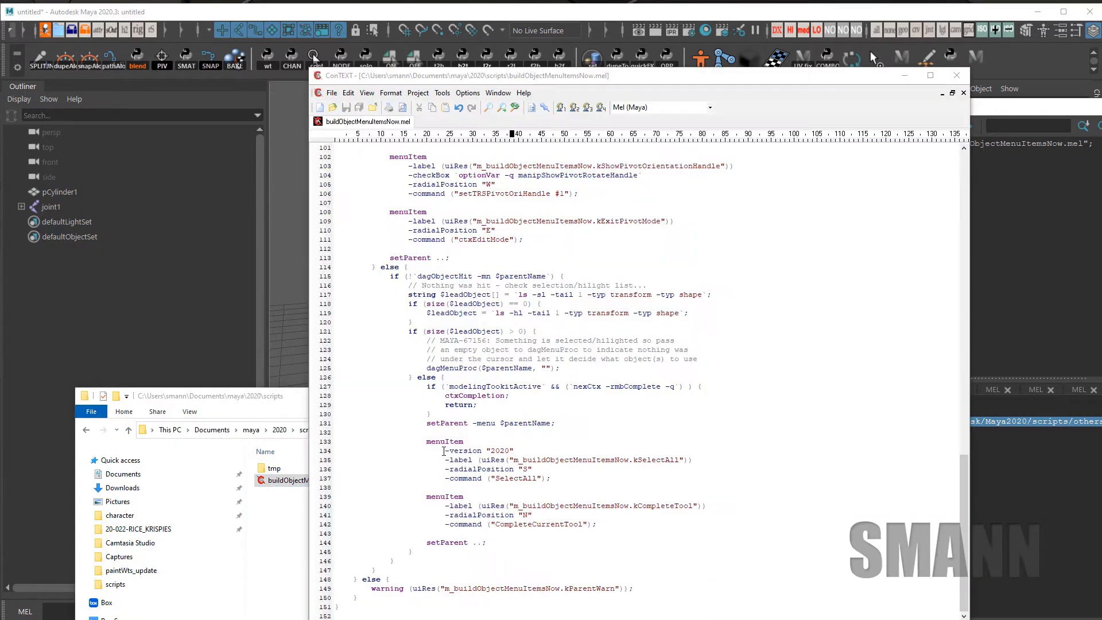
pyautogui.moveTo(443, 451); pyautogui.dragTo(528, 445)
pyautogui.click(472, 457)
pyautogui.moveTo(426, 459); pyautogui.dragTo(634, 452)
pyautogui.click(605, 469)
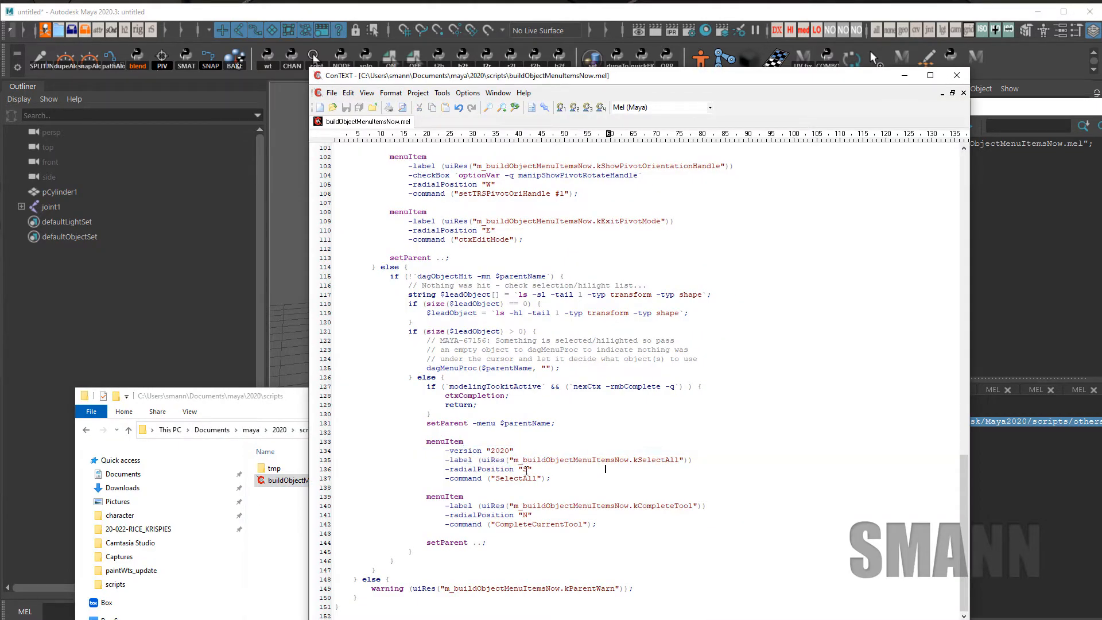
pyautogui.moveTo(487, 459); pyautogui.dragTo(686, 460)
pyautogui.click(735, 467)
pyautogui.moveTo(443, 469); pyautogui.dragTo(550, 469)
pyautogui.click(550, 469)
pyautogui.moveTo(294, 210); pyautogui.dragTo(411, 251, button='right')
pyautogui.hotkey('alt', 'Tab')
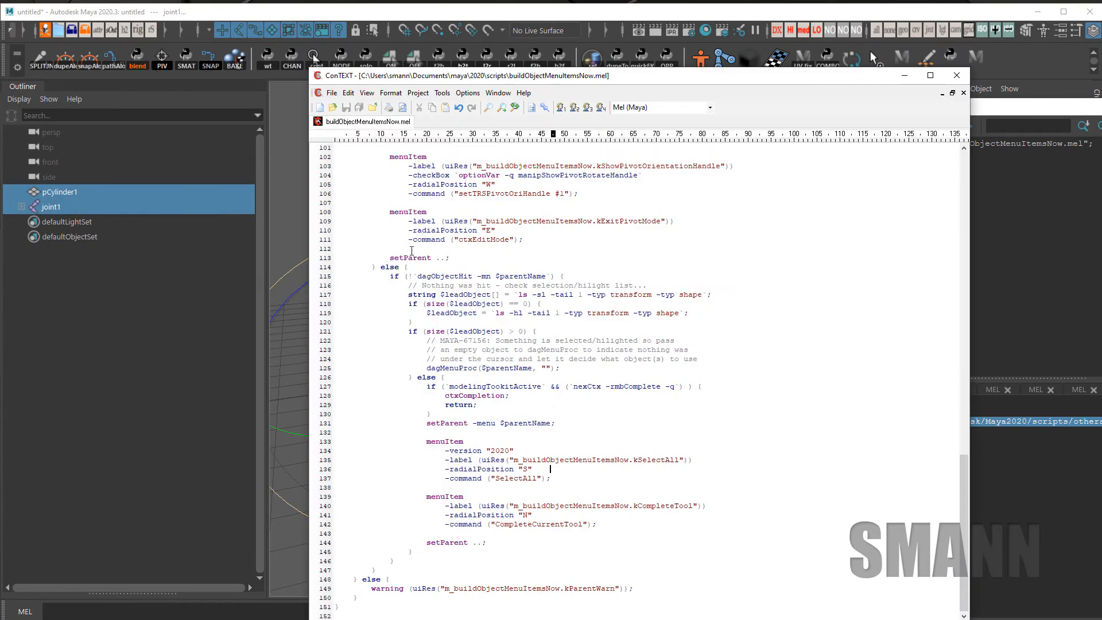
# Duplicate the Select All menuItem block directly below the original in the script
pyautogui.click(637, 496)
pyautogui.click(523, 552)
pyautogui.moveTo(552, 478); pyautogui.dragTo(314, 445)
pyautogui.hotkey('ctrl', 'c')
pyautogui.click(573, 480)
pyautogui.press('Return')
pyautogui.press('Return')
pyautogui.press('Return')
pyautogui.press('BackSpace')
pyautogui.press('BackSpace')
pyautogui.press('BackSpace')
pyautogui.press('BackSpace')
pyautogui.press('BackSpace')
pyautogui.press('BackSpace')
pyautogui.hotkey('ctrl', 'v')
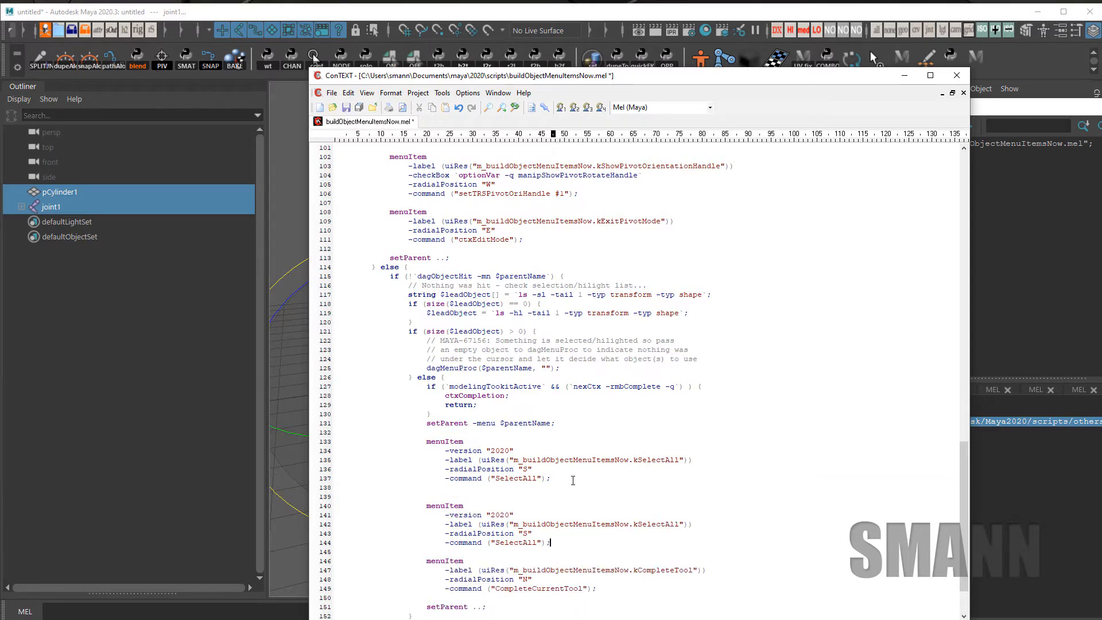
pyautogui.press('Return')
# Clear the selection in Maya, check the marking menu over empty space, and return to the script in ConTEXT
pyautogui.click(294, 202)
pyautogui.moveTo(295, 203)
pyautogui.mouseDown(button='right')
pyautogui.moveTo(304, 270)
pyautogui.moveTo(295, 202)
pyautogui.mouseUp(button='right')
pyautogui.hotkey('alt', 'Tab')
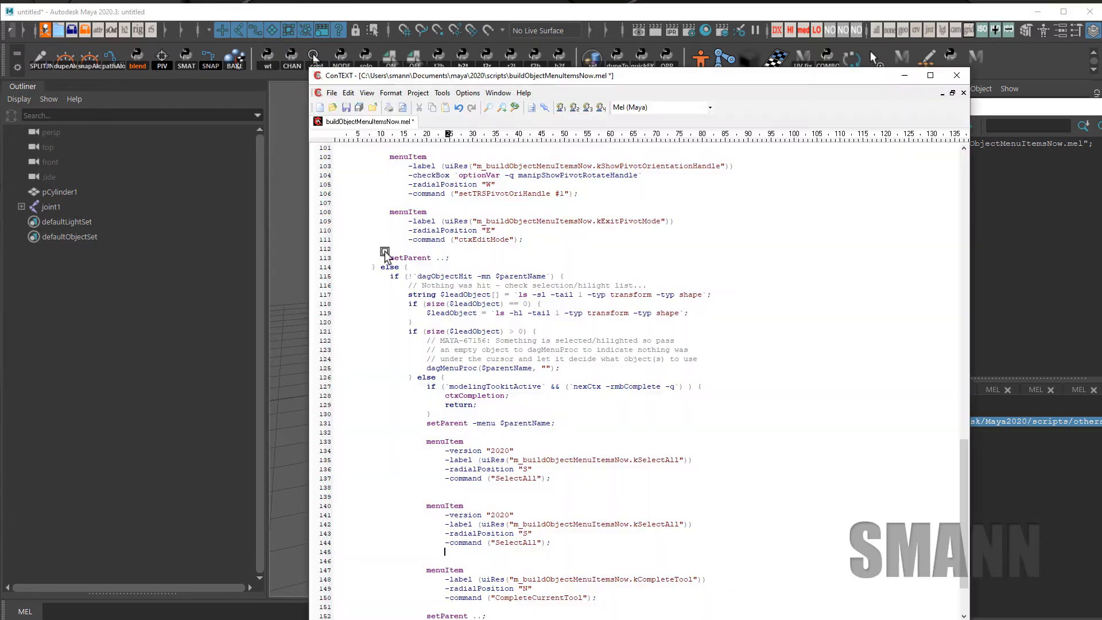
pyautogui.moveTo(668, 84); pyautogui.dragTo(676, 54)
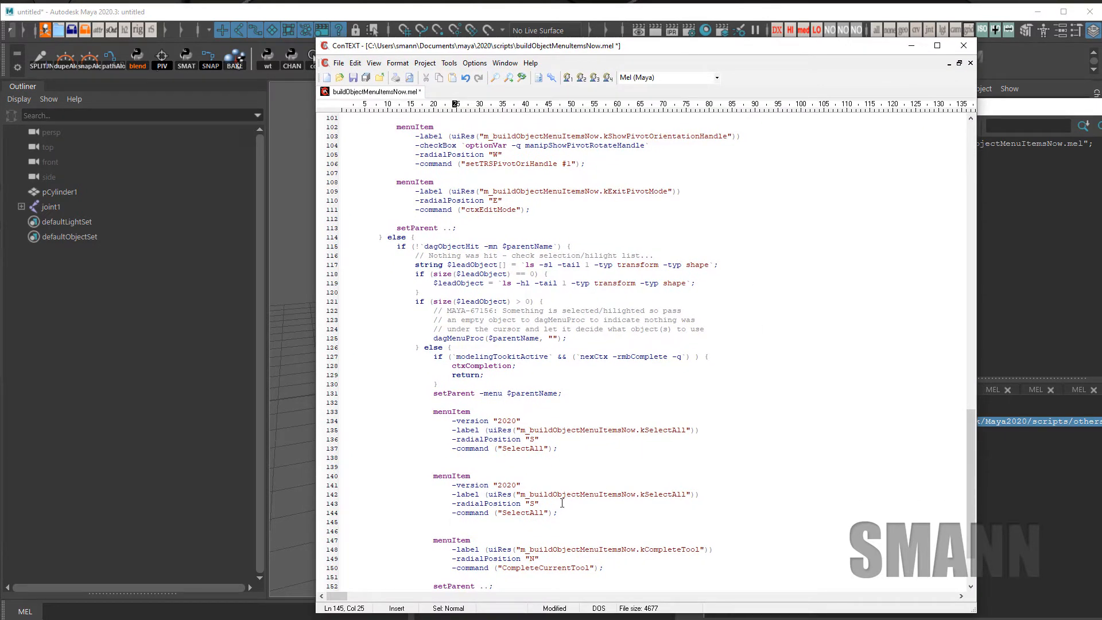
# Replace the duplicated menuItem's label with ("MY MENU")
pyautogui.moveTo(490, 495); pyautogui.dragTo(695, 494)
pyautogui.press('Delete')
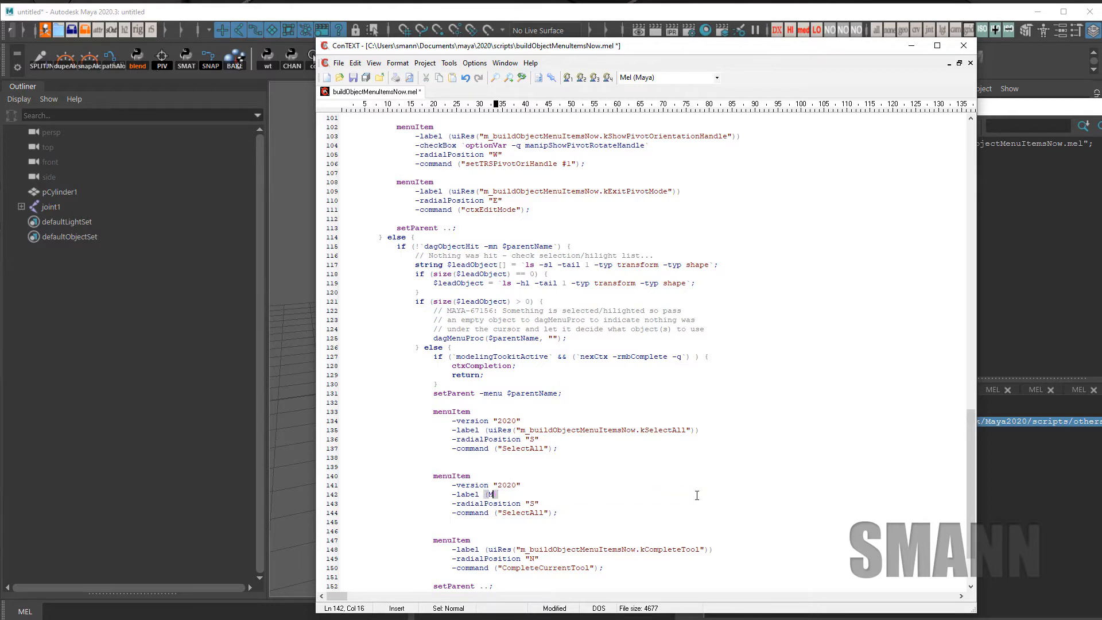
pyautogui.write('"MY MENU')
pyautogui.press('Return')
pyautogui.press('BackSpace')
pyautogui.press('BackSpace')
pyautogui.press('BackSpace')
pyautogui.press('BackSpace')
pyautogui.write('"')
# Set the MY MENU item's radialPosition to "E"
pyautogui.scroll(-3, 631, 459)
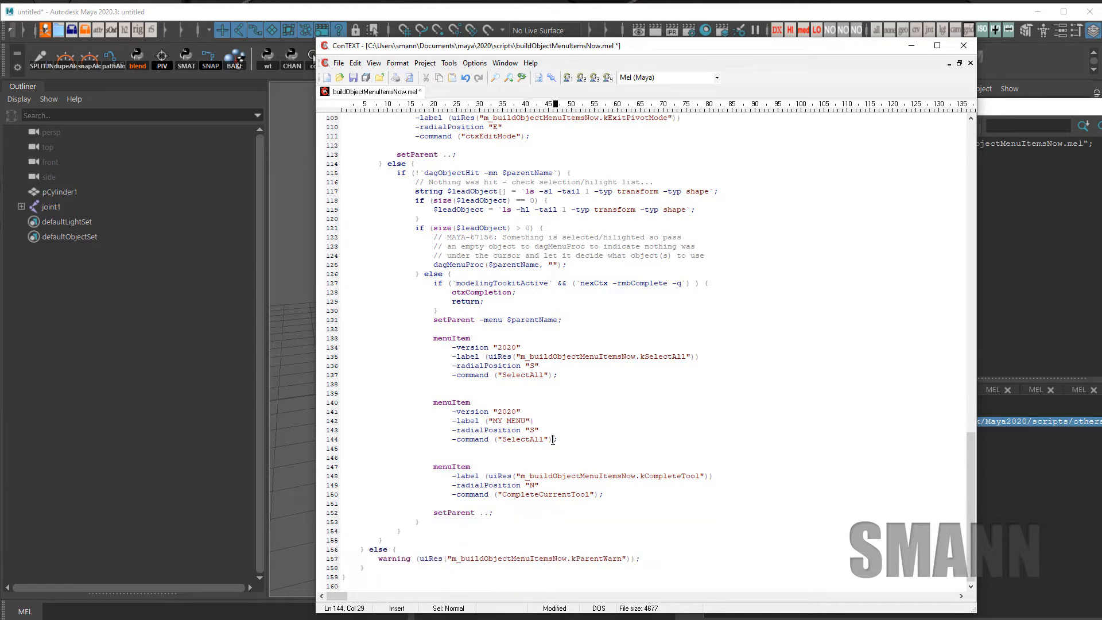
pyautogui.click(548, 440)
pyautogui.click(535, 429)
pyautogui.press('BackSpace')
pyautogui.write('E')
# Replace SelectAll in the MY MENU item's command with print yaya and save the script
pyautogui.press('Down')
pyautogui.press('Right')
pyautogui.press('BackSpace')
pyautogui.press('BackSpace')
pyautogui.press('BackSpace')
pyautogui.press('BackSpace')
pyautogui.press('BackSpace')
pyautogui.press('BackSpace')
pyautogui.press('BackSpace')
pyautogui.press('BackSpace')
pyautogui.press('BackSpace')
pyautogui.write('Frint yaya')
pyautogui.click(353, 77)
# Source the edited buildObjectMenuItemsNow.mel from File Explorer in the Maya viewport and run MY MENU from the marking menu
pyautogui.hotkey('alt', 'Tab')
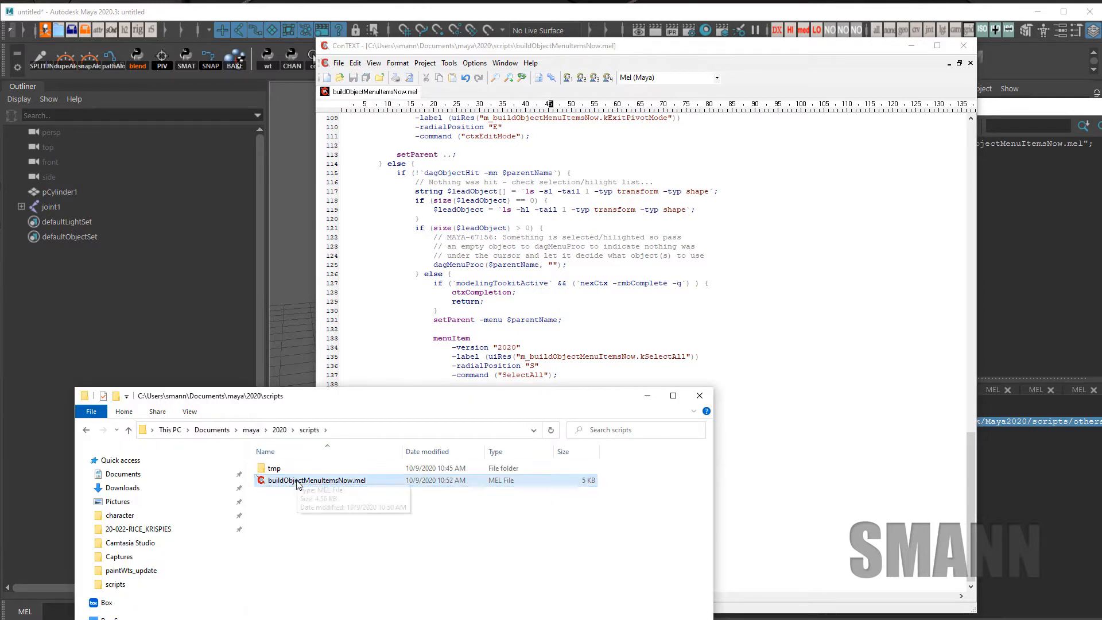
pyautogui.moveTo(298, 485); pyautogui.dragTo(290, 303)
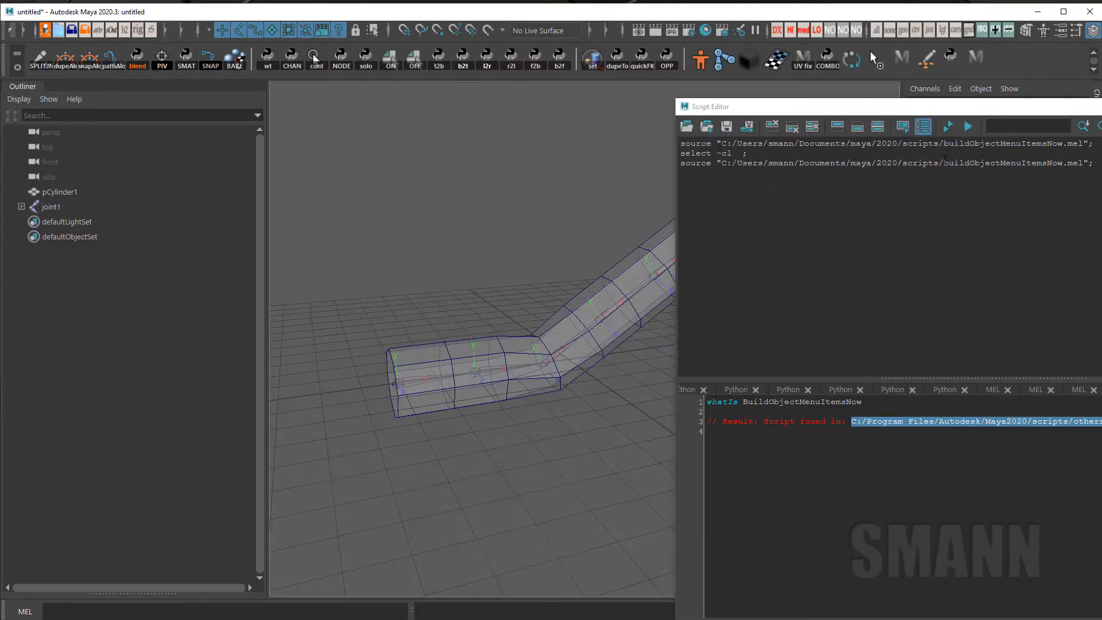
pyautogui.rightClick(451, 187)
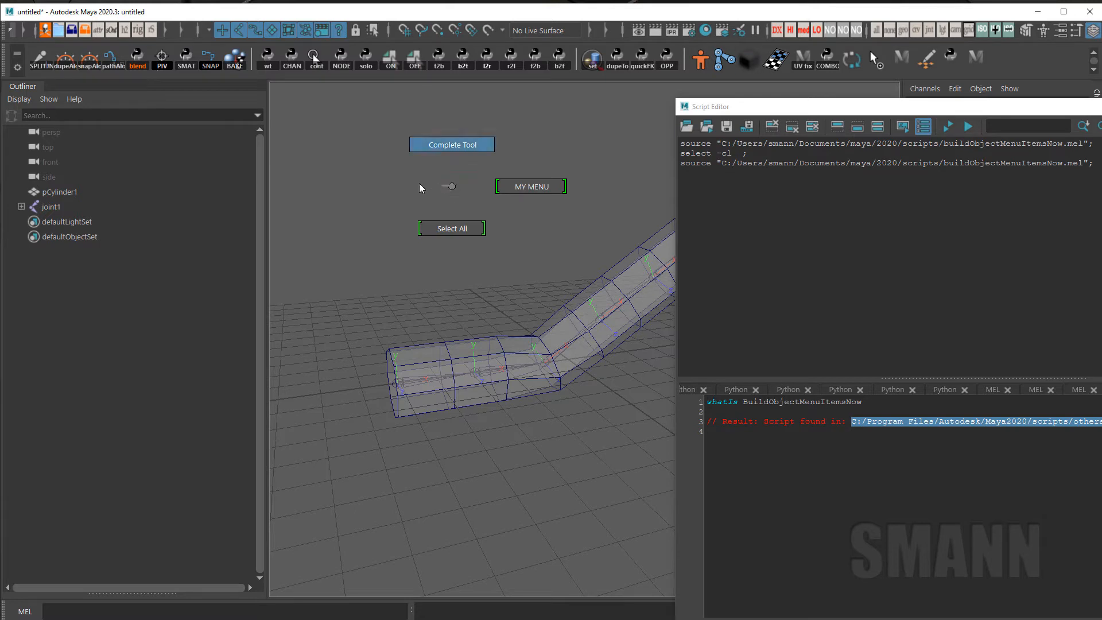
pyautogui.click(556, 185)
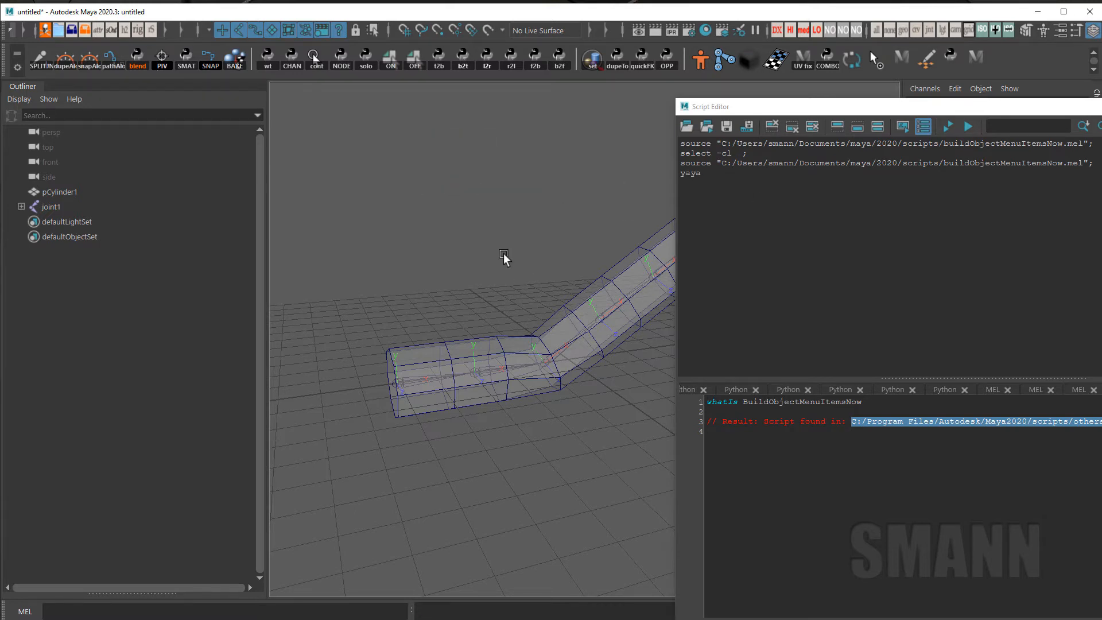
# Source the buildObjectMenuItemsNow.mel stored in the tmp folder in Maya, and return to the scripts folder in File Explorer
pyautogui.hotkey('alt', 'Tab')
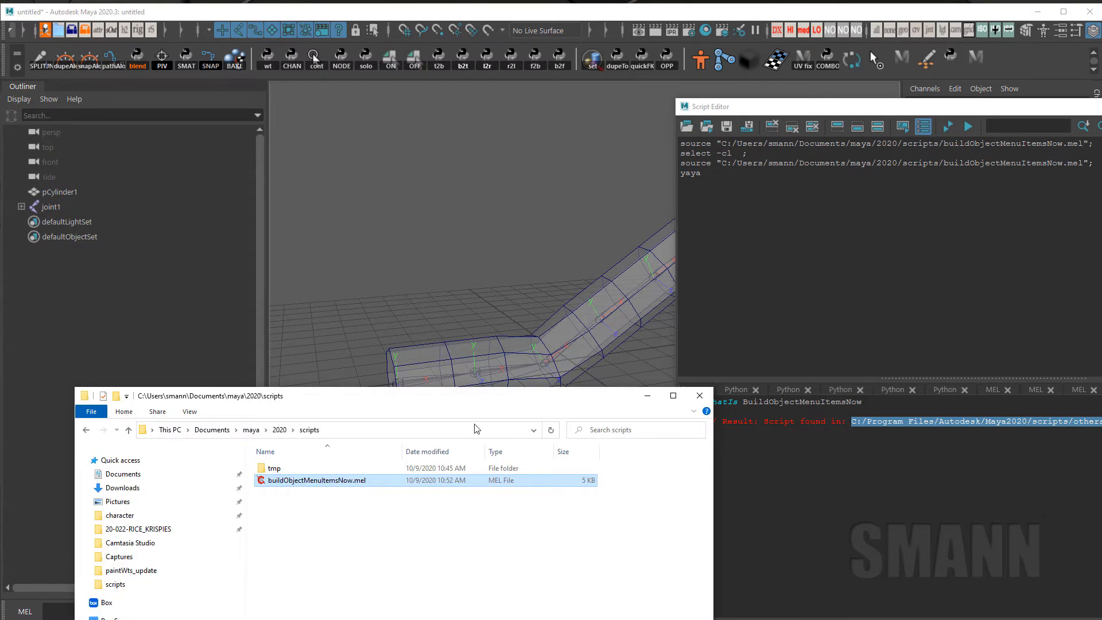
pyautogui.moveTo(495, 396); pyautogui.dragTo(514, 347)
pyautogui.click(350, 417)
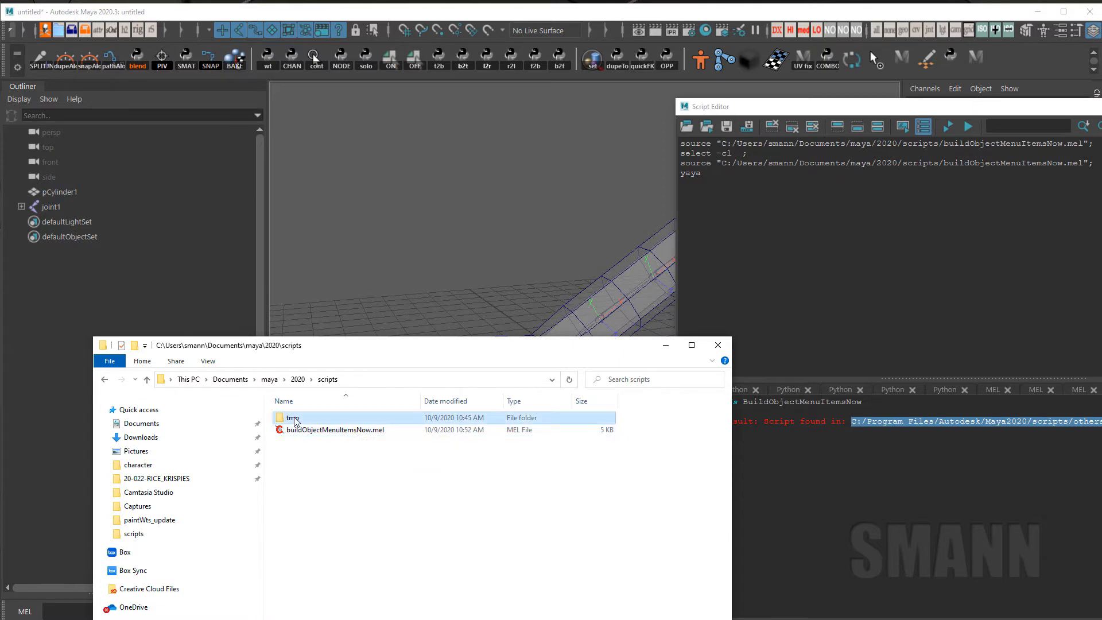
pyautogui.doubleClick(349, 417)
pyautogui.moveTo(350, 417); pyautogui.dragTo(398, 301)
pyautogui.click(328, 379)
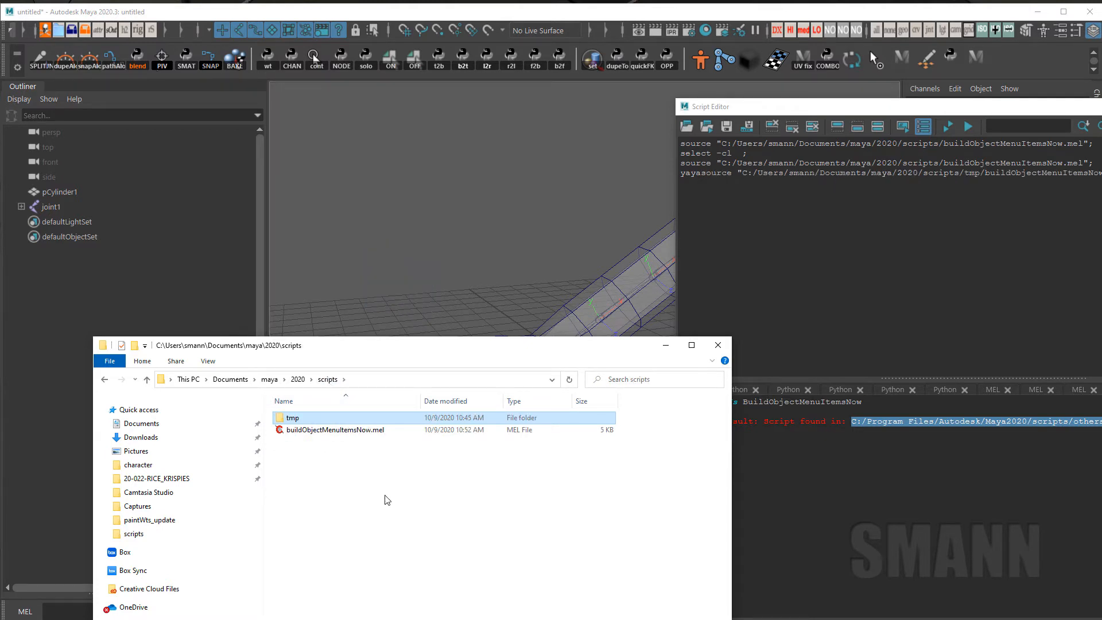
# Open the tmp folder in a separate window, place its buildObjectMenuItemsNow.mel in the scripts folder, and switch back to Maya
pyautogui.click(513, 516)
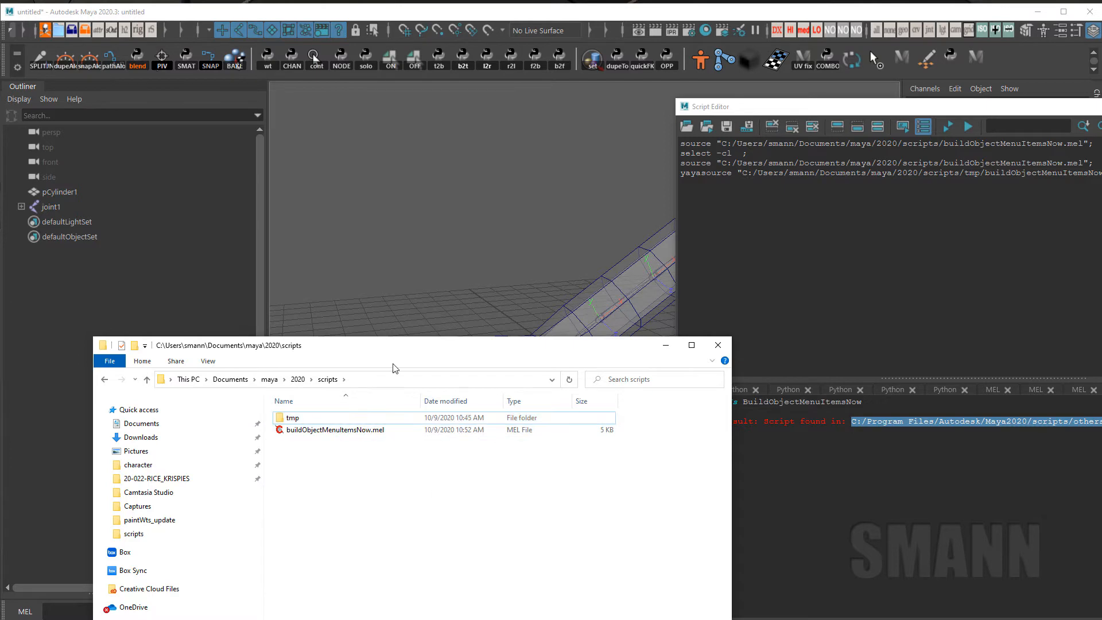
pyautogui.doubleClick(299, 418)
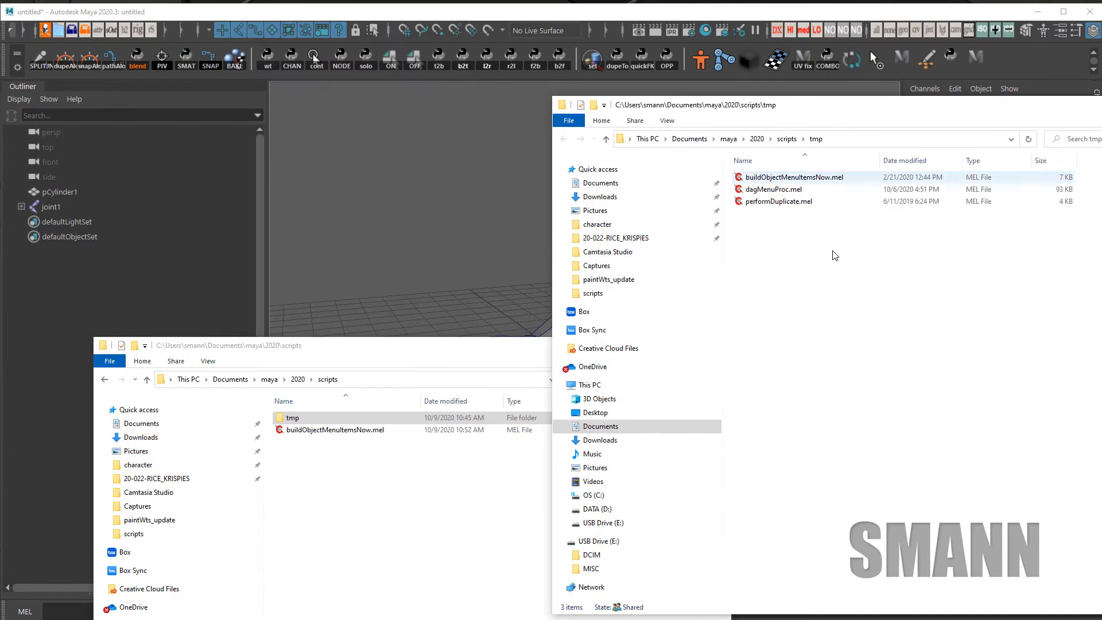
pyautogui.moveTo(794, 177); pyautogui.dragTo(411, 545)
pyautogui.click(5, 271)
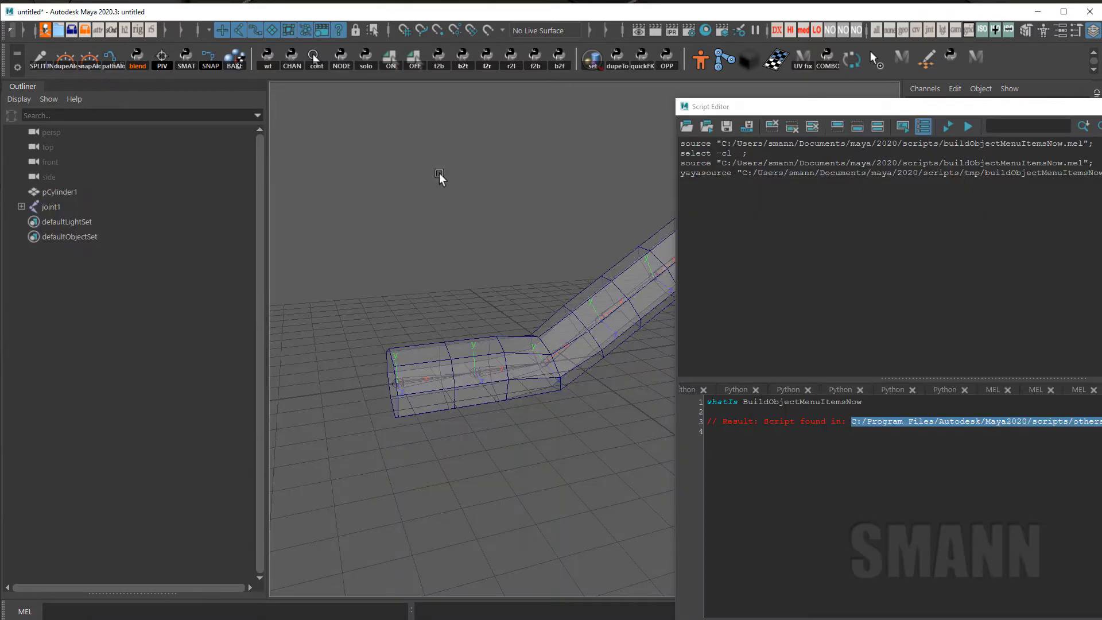
# Move the Script Editor off the viewport and check the customized marking menu over empty space and with the cylinder selected
pyautogui.moveTo(508, 211)
pyautogui.mouseDown(button='right')
pyautogui.moveTo(396, 409)
pyautogui.moveTo(571, 127)
pyautogui.moveTo(499, 310)
pyautogui.moveTo(517, 198)
pyautogui.moveTo(473, 226)
pyautogui.moveTo(523, 218)
pyautogui.moveTo(509, 211)
pyautogui.mouseUp(button='right')
pyautogui.moveTo(1016, 113); pyautogui.dragTo(1101, 183)
pyautogui.rightClick(527, 215)
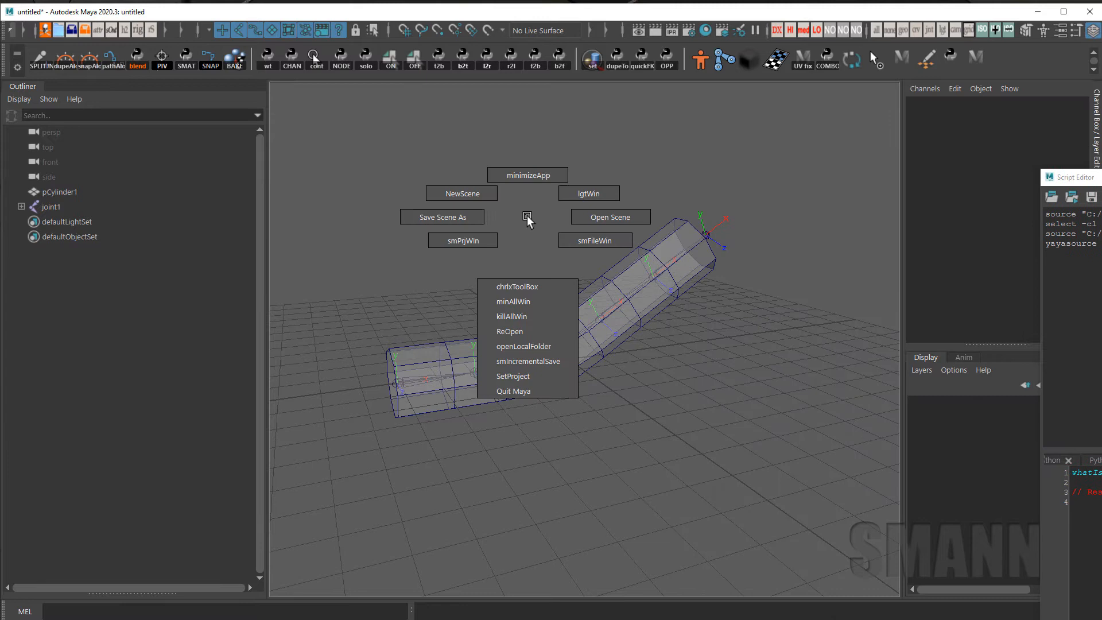
pyautogui.click(674, 305)
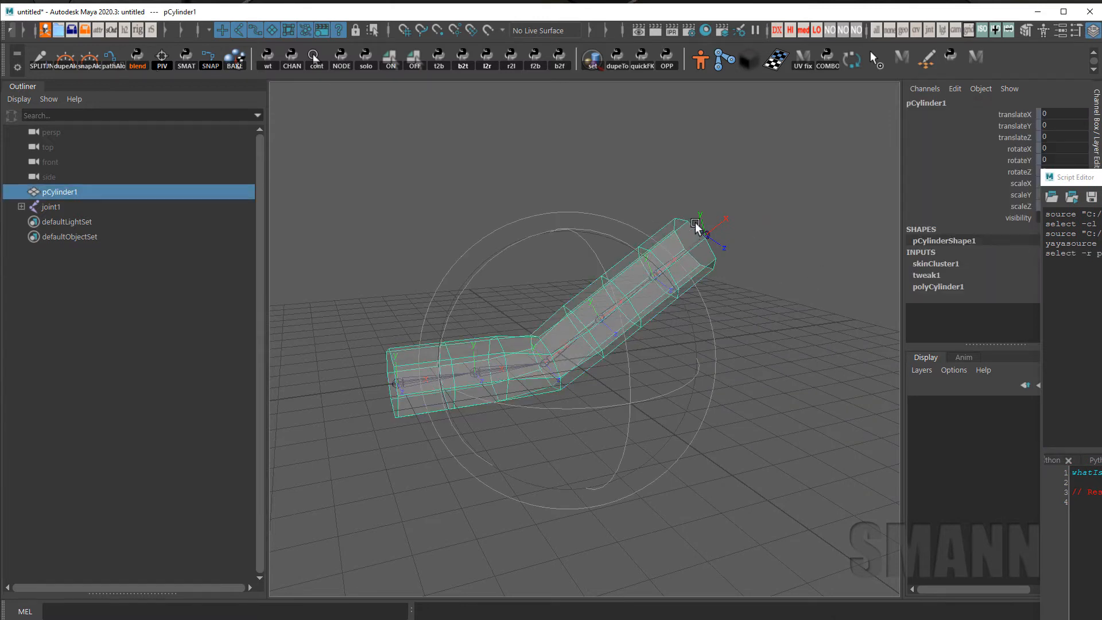
pyautogui.rightClick(646, 178)
pyautogui.click(536, 202)
# Create a polygon cube, move it above the cylinder's lower end, and rotate it slightly
pyautogui.keyDown('shift'); pyautogui.moveTo(565, 180); pyautogui.dragTo(568, 214, button='right'); pyautogui.keyUp('shift')
pyautogui.press('w')
pyautogui.moveTo(677, 338); pyautogui.dragTo(544, 198, button='middle')
pyautogui.press('e')
pyautogui.moveTo(545, 201); pyautogui.dragTo(629, 231, button='middle')
# Check the marking menu over empty space with the cube selected, in its component mode, and with joint5 selected
pyautogui.rightClick(663, 157)
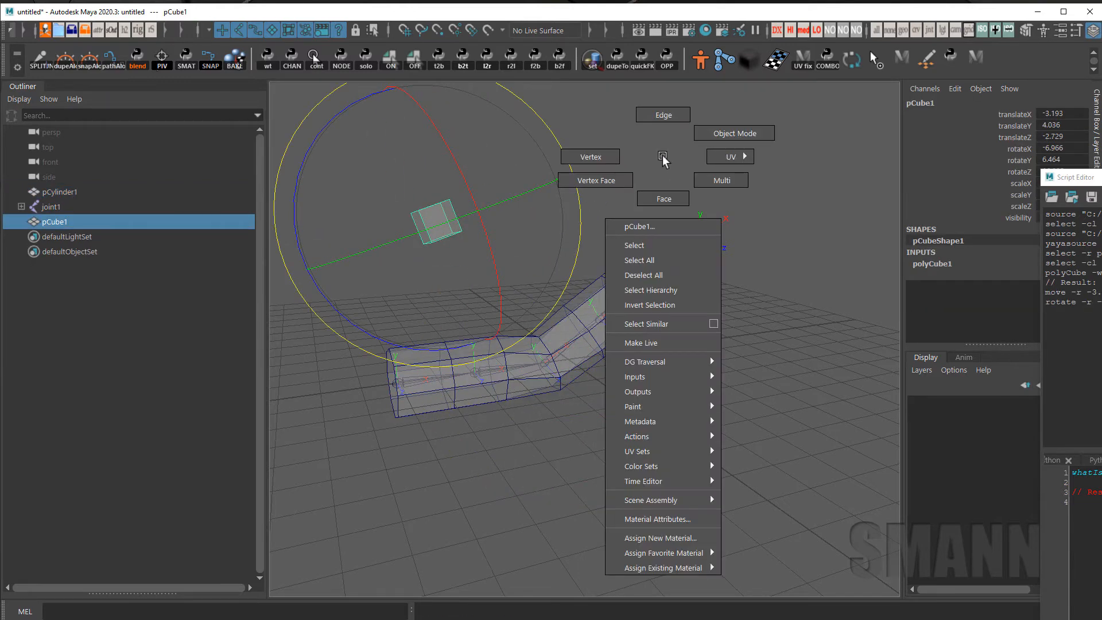
pyautogui.moveTo(663, 156)
pyautogui.mouseDown(button='right')
pyautogui.moveTo(718, 102)
pyautogui.moveTo(666, 146)
pyautogui.mouseUp(button='right')
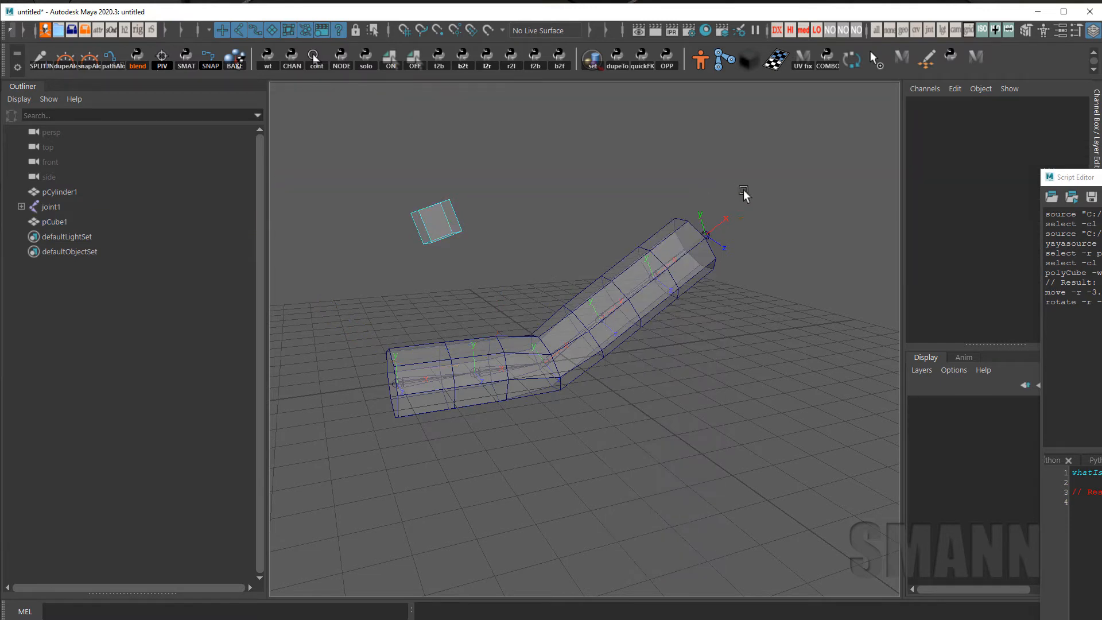
pyautogui.rightClick(760, 143)
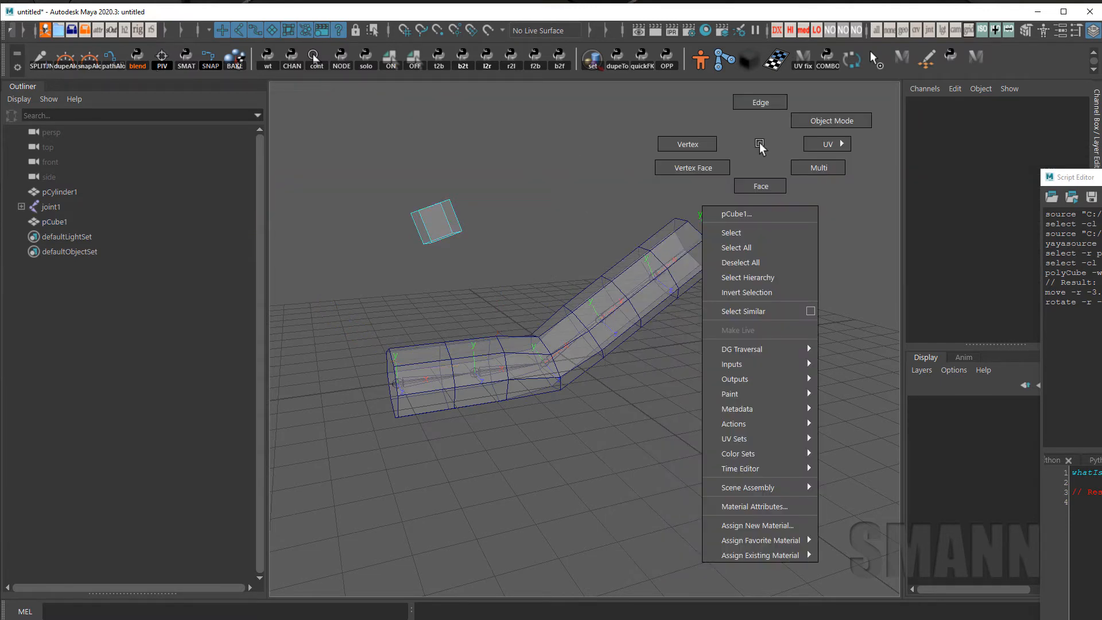
pyautogui.click(625, 297)
pyautogui.rightClick(800, 179)
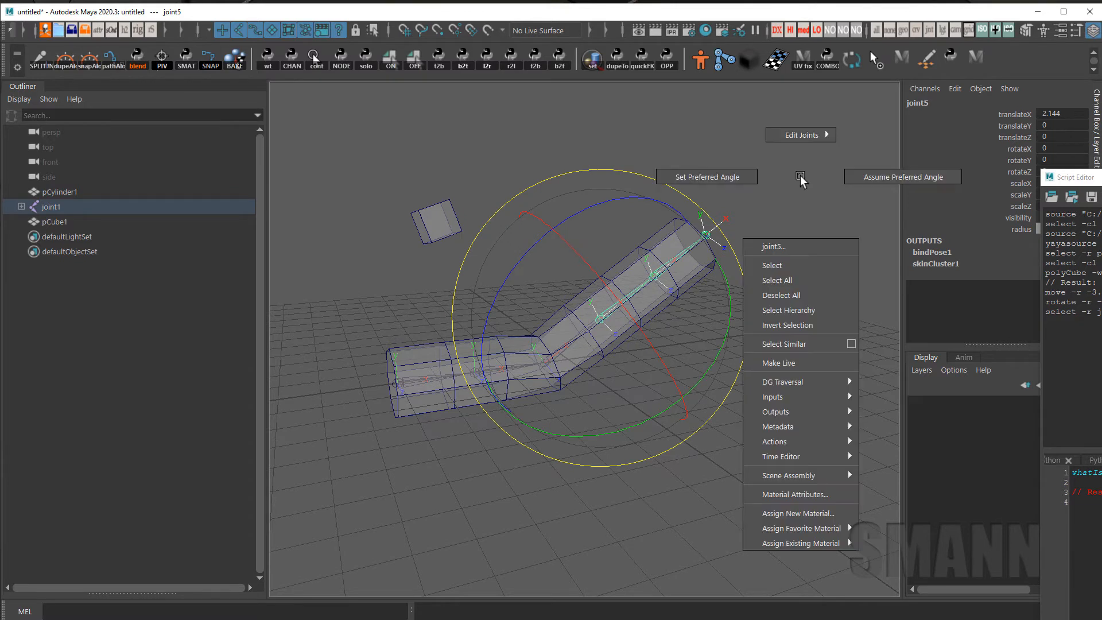
pyautogui.click(818, 271)
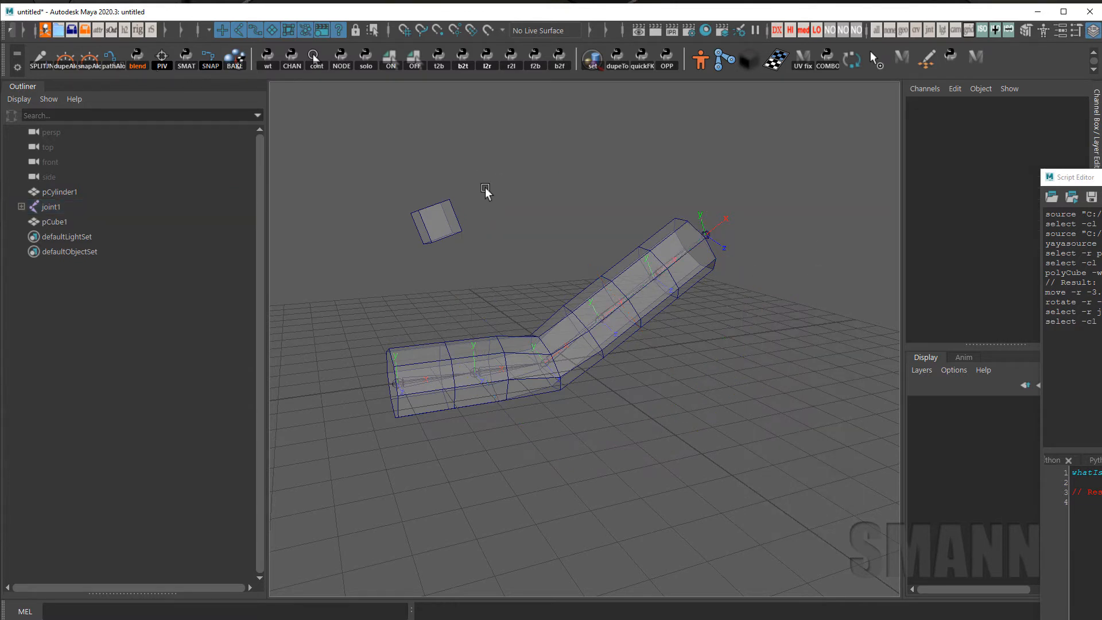
# Scale the cube up to more than three times its size, rotate it, and clear the selection
pyautogui.press('w')
pyautogui.click(437, 224)
pyautogui.press('e')
pyautogui.moveTo(443, 221)
pyautogui.mouseDown()
pyautogui.moveTo(497, 259)
pyautogui.moveTo(498, 189)
pyautogui.moveTo(520, 205)
pyautogui.mouseUp()
pyautogui.click(642, 191)
pyautogui.press('w')
pyautogui.click(659, 175)
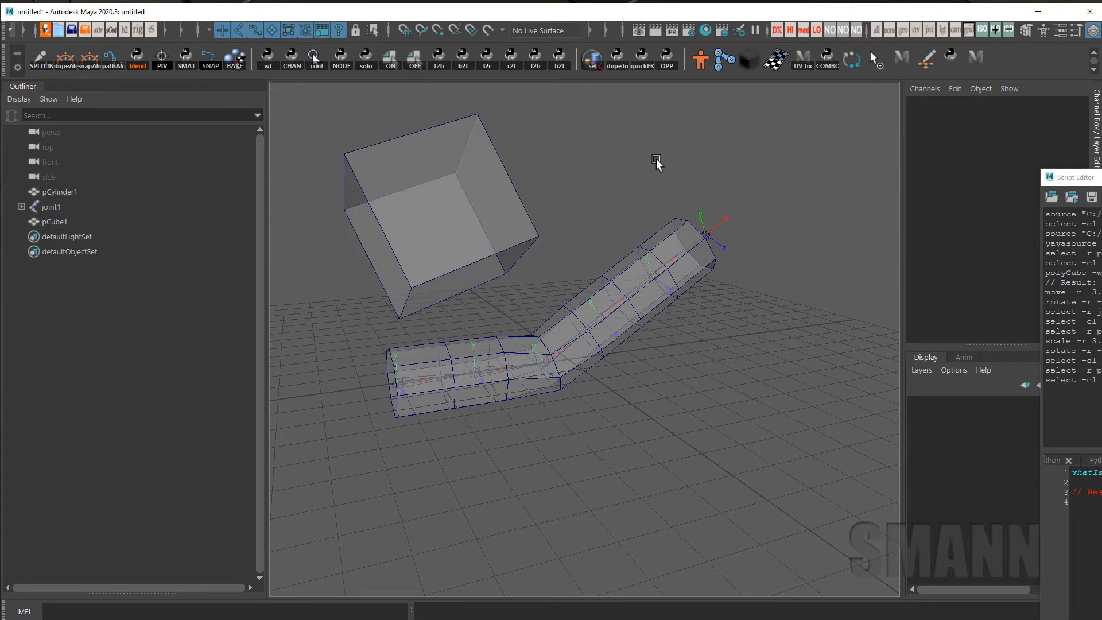
# Examine the customized marking menu over empty space with nothing selected and compare it with Maya's hotbox
pyautogui.moveTo(656, 158); pyautogui.dragTo(663, 88, button='right')
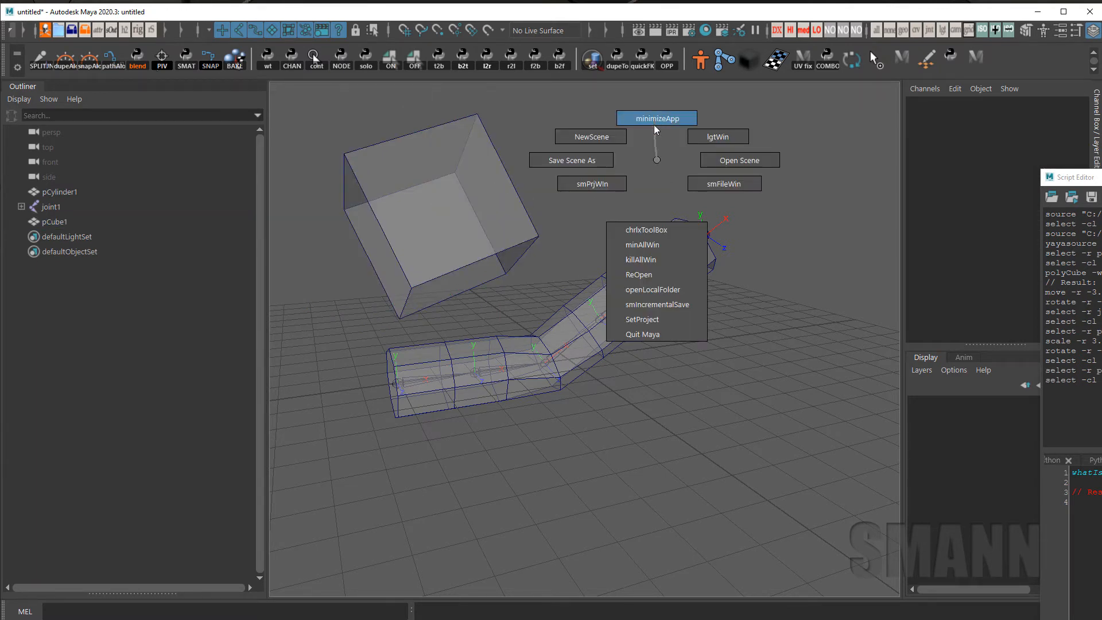
pyautogui.moveTo(651, 118)
pyautogui.mouseDown(button='right')
pyautogui.moveTo(655, 164)
pyautogui.moveTo(539, 128)
pyautogui.moveTo(670, 160)
pyautogui.moveTo(501, 146)
pyautogui.moveTo(622, 177)
pyautogui.moveTo(739, 162)
pyautogui.moveTo(654, 165)
pyautogui.moveTo(660, 156)
pyautogui.moveTo(652, 233)
pyautogui.moveTo(671, 301)
pyautogui.moveTo(649, 163)
pyautogui.moveTo(659, 161)
pyautogui.moveTo(654, 336)
pyautogui.moveTo(655, 158)
pyautogui.moveTo(643, 346)
pyautogui.moveTo(628, 345)
pyautogui.moveTo(846, 360)
pyautogui.mouseUp(button='right')
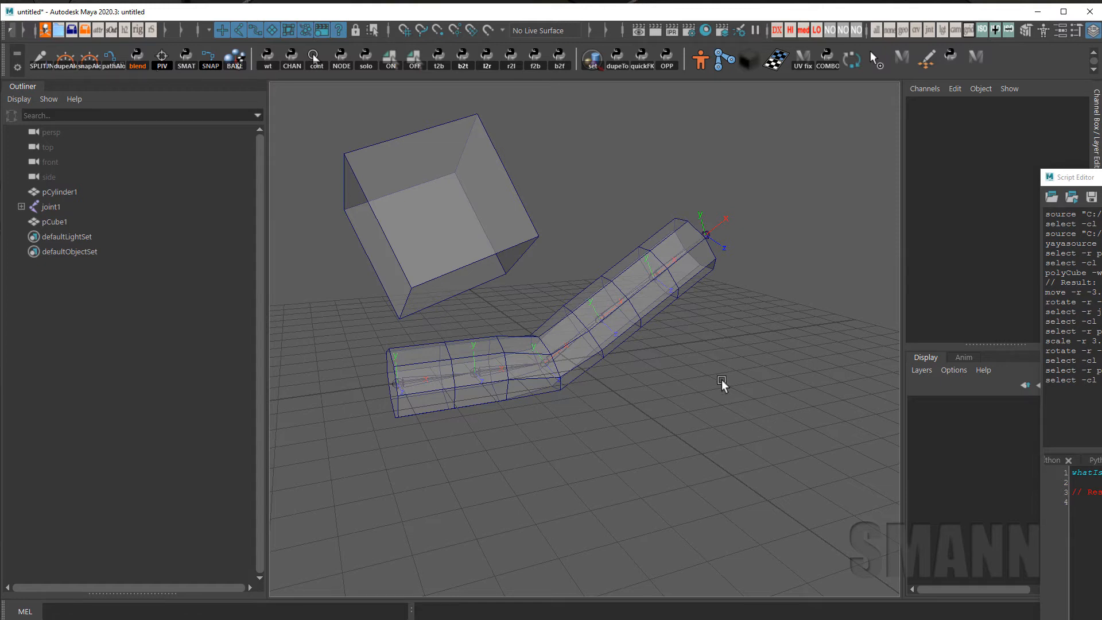
pyautogui.press('space')
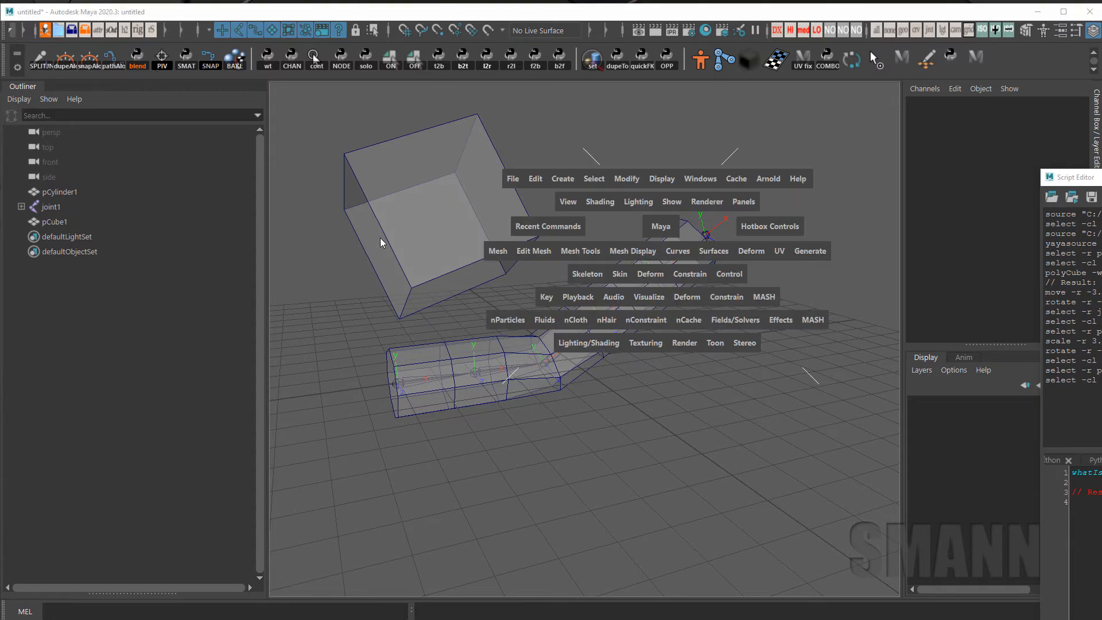
pyautogui.click(819, 191)
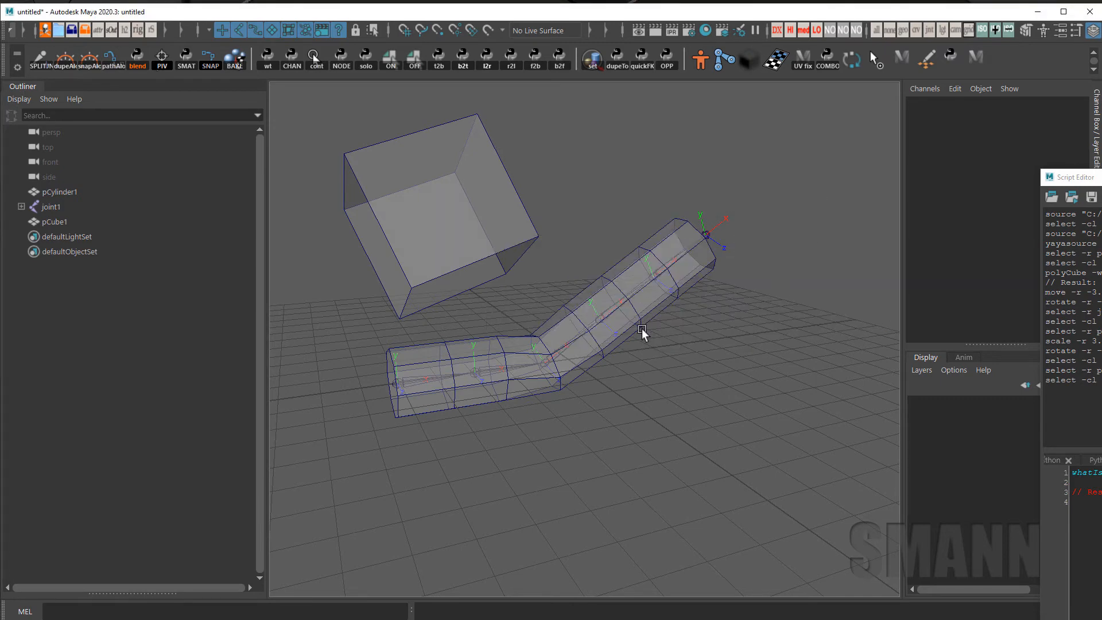
# Rotate joint5 to bend the cylinder's upper part upward, check its marking menu, and clear the selection
pyautogui.moveTo(624, 256); pyautogui.dragTo(642, 390)
pyautogui.press('e')
pyautogui.moveTo(546, 254); pyautogui.dragTo(777, 254)
pyautogui.rightClick(775, 219)
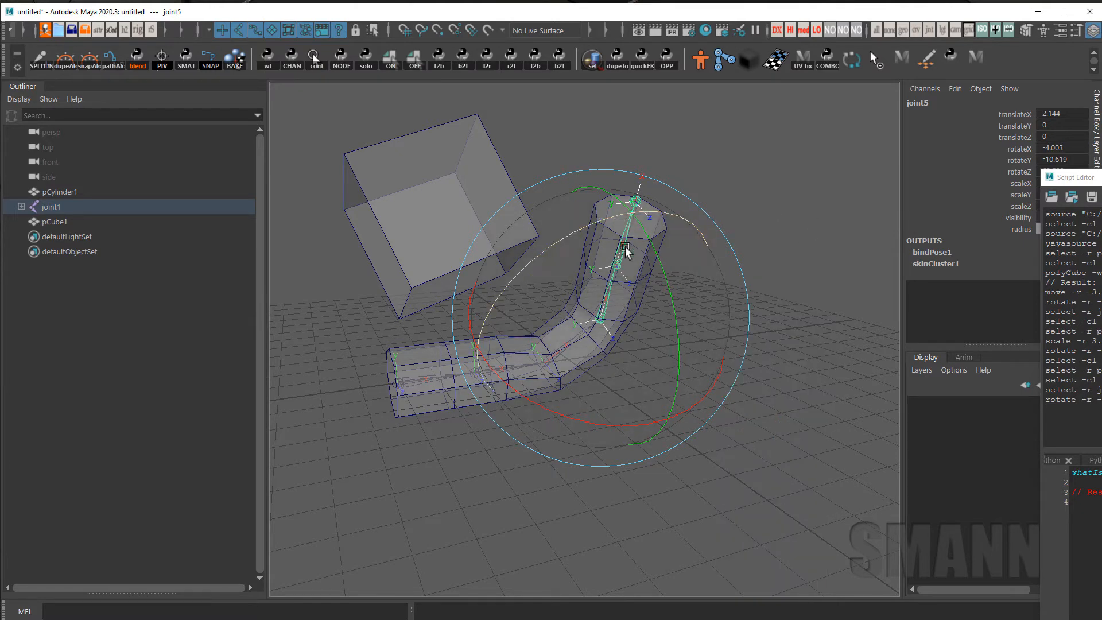
pyautogui.click(783, 281)
# Select joint5 again and return it to its unbent pose with Assume Preferred Angle from the marking menu
pyautogui.click(521, 231)
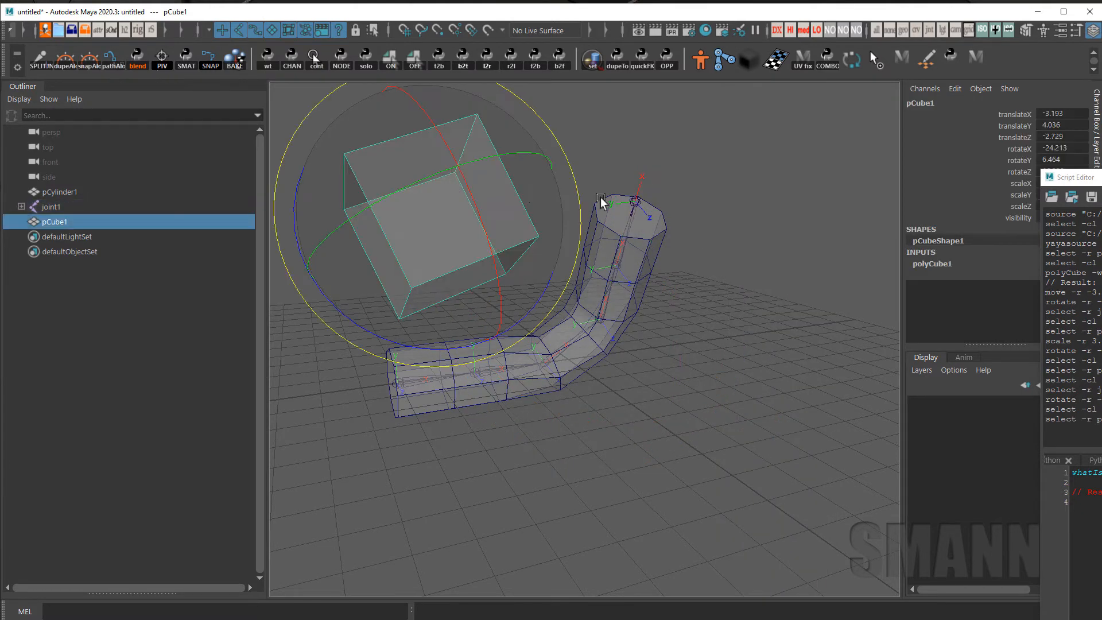
pyautogui.click(718, 268)
pyautogui.click(597, 307)
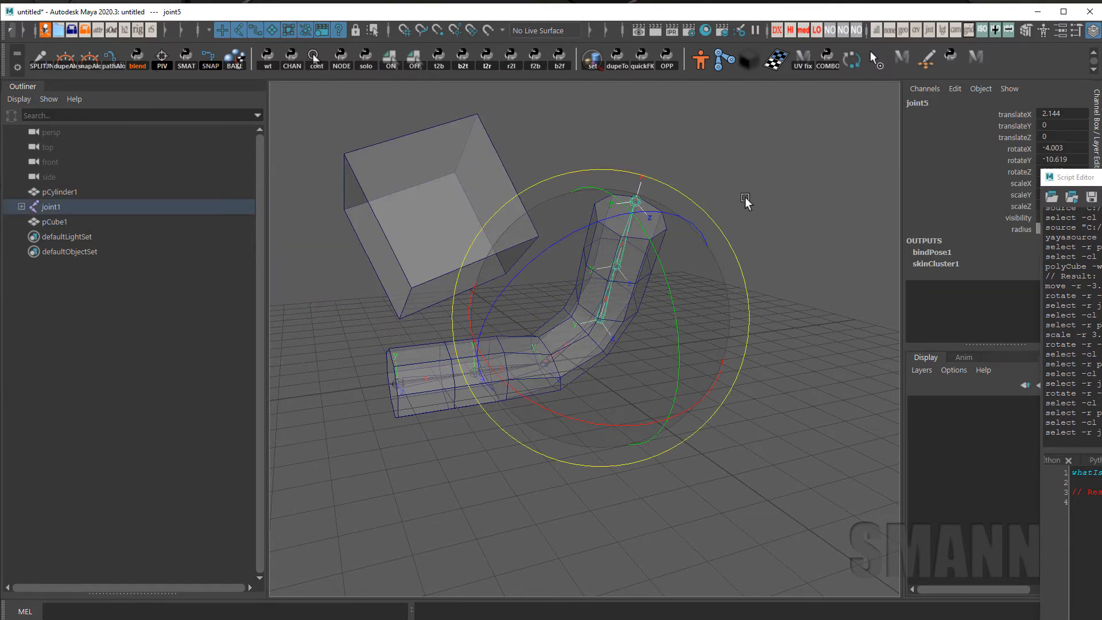
pyautogui.rightClick(768, 162)
pyautogui.moveTo(769, 165)
pyautogui.mouseDown(button='right')
pyautogui.moveTo(610, 161)
pyautogui.moveTo(920, 152)
pyautogui.moveTo(767, 87)
pyautogui.moveTo(776, 161)
pyautogui.moveTo(769, 57)
pyautogui.moveTo(782, 97)
pyautogui.moveTo(766, 161)
pyautogui.mouseUp(button='right')
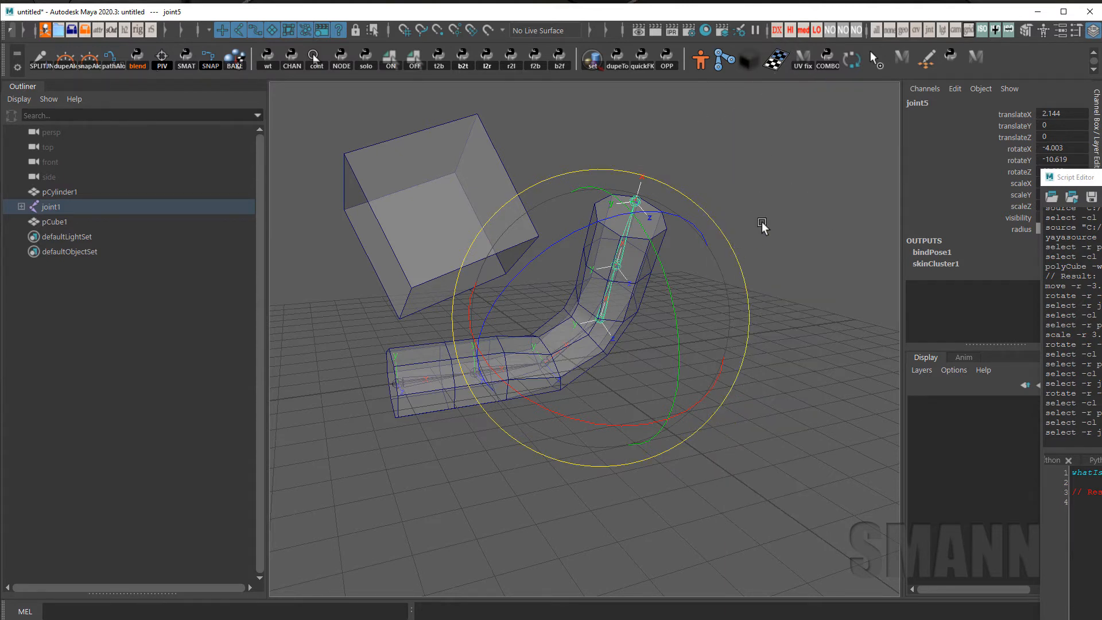
pyautogui.moveTo(762, 221); pyautogui.dragTo(780, 219, button='right')
pyautogui.press('space')
pyautogui.moveTo(320, 220); pyautogui.dragTo(320, 219)
pyautogui.moveTo(320, 219); pyautogui.dragTo(402, 218, button='right')
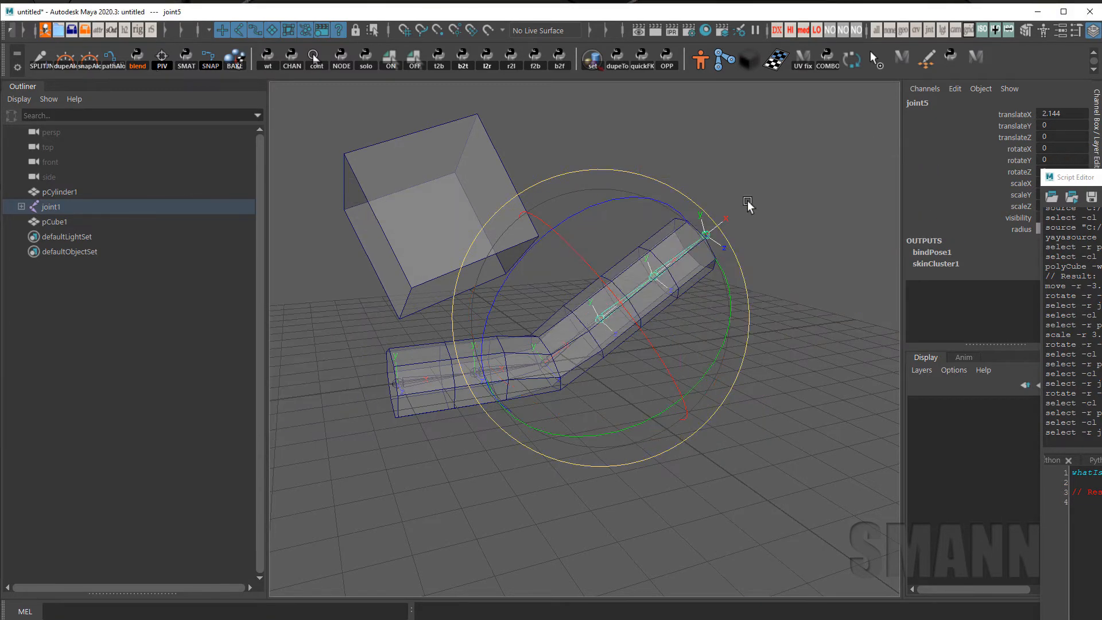
# Clear the selection, select joint6 near the cylinder's end, try rotating it, and undo the rotation
pyautogui.press('space')
pyautogui.moveTo(311, 206); pyautogui.dragTo(363, 242)
pyautogui.click(747, 209)
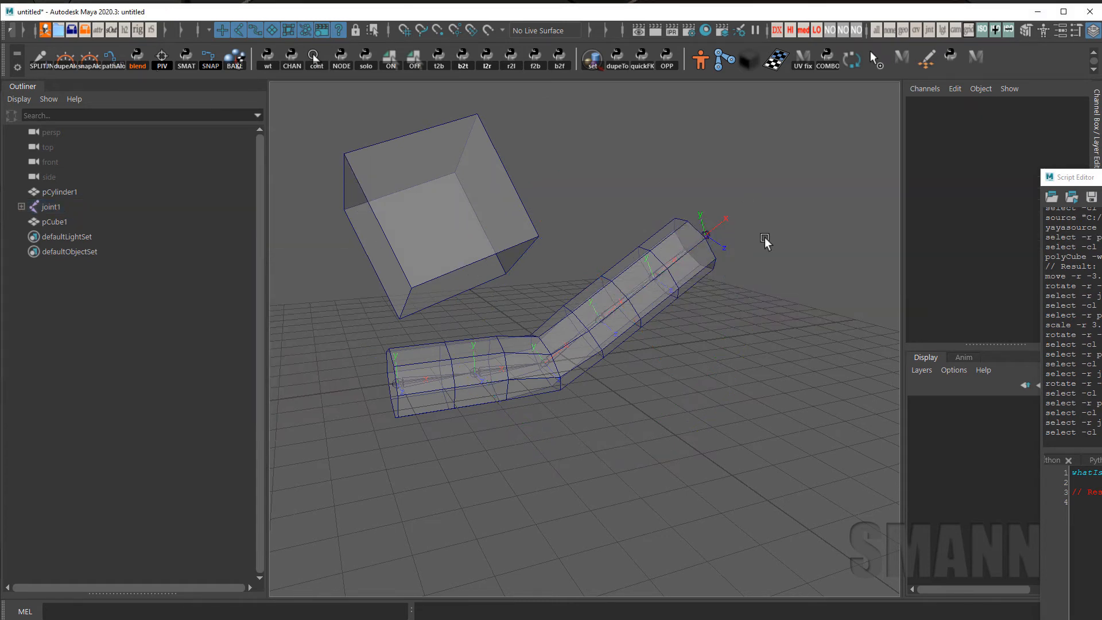
pyautogui.moveTo(695, 340); pyautogui.dragTo(655, 256)
pyautogui.moveTo(603, 218); pyautogui.dragTo(531, 350)
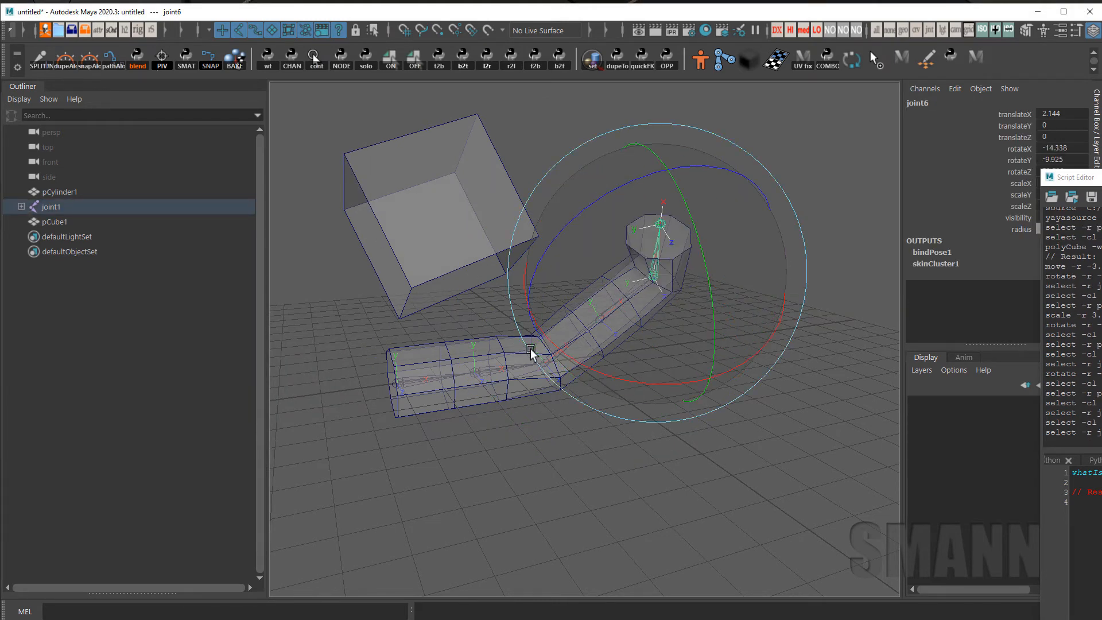
pyautogui.moveTo(718, 264); pyautogui.dragTo(575, 298)
pyautogui.press('space')
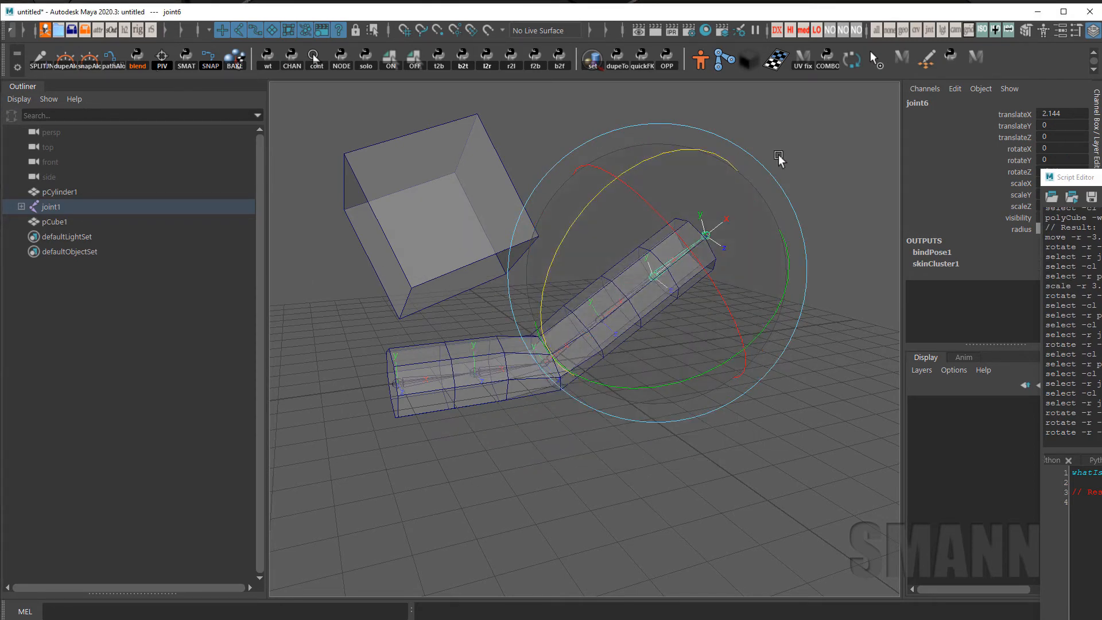
pyautogui.hotkey('ctrl', 'z')
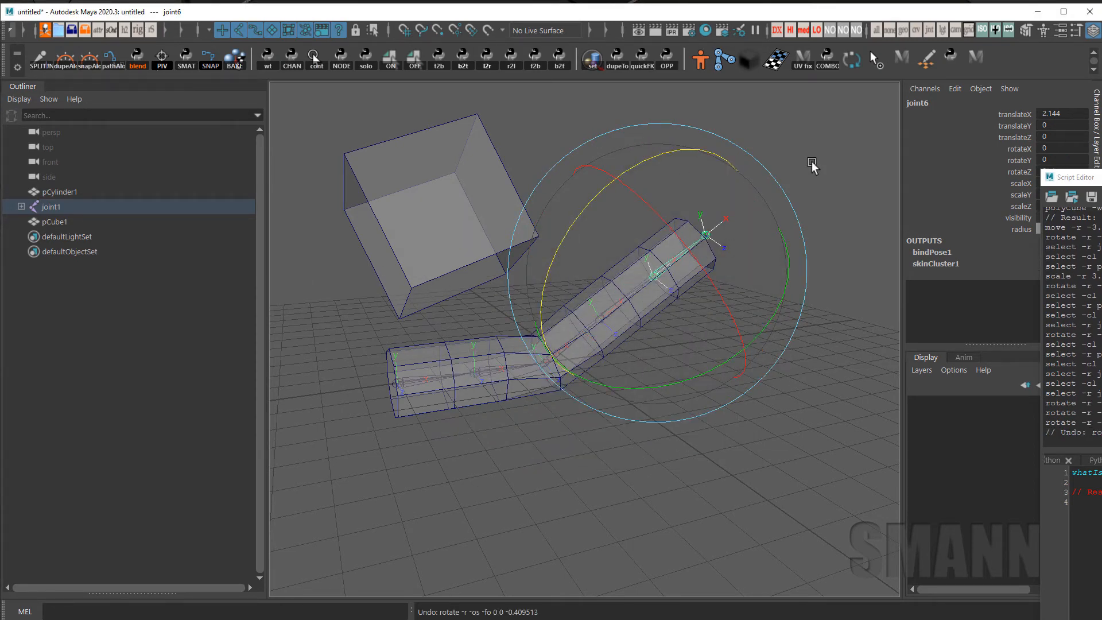
# Try another rotation of the end joint, undo it, and clear the selection
pyautogui.click(829, 205)
pyautogui.click(681, 256)
pyautogui.moveTo(621, 273); pyautogui.dragTo(846, 169)
pyautogui.hotkey('ctrl', 'z')
pyautogui.click(839, 172)
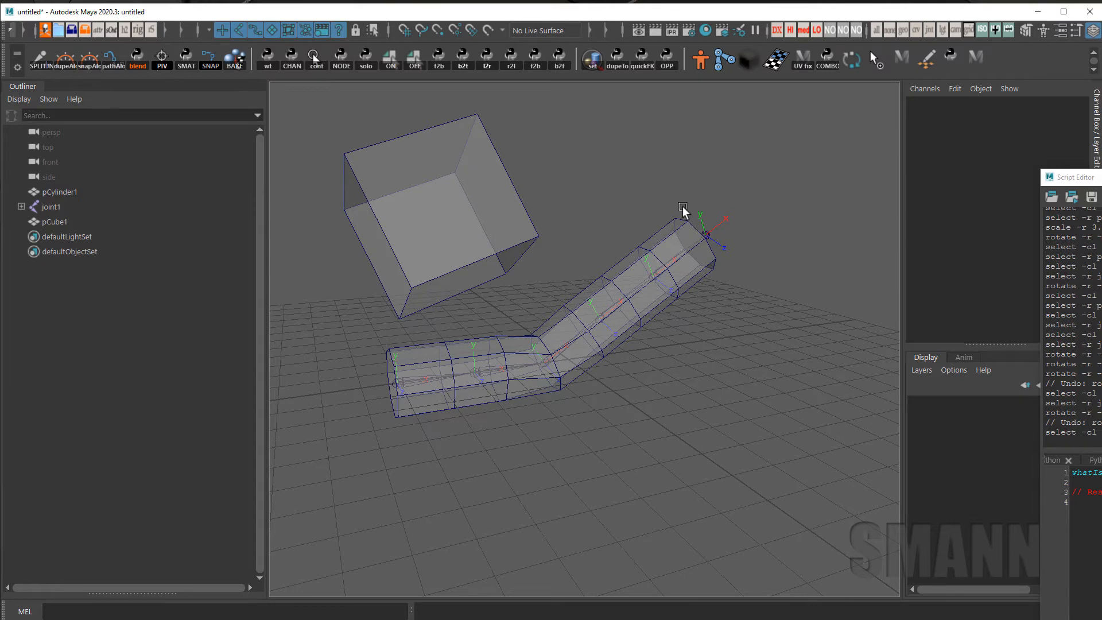
# Switch to File Explorer, open the tmp folder inside the Maya 2020 scripts folder, and select dagMenuProc.mel
pyautogui.hotkey('alt', 'Tab')
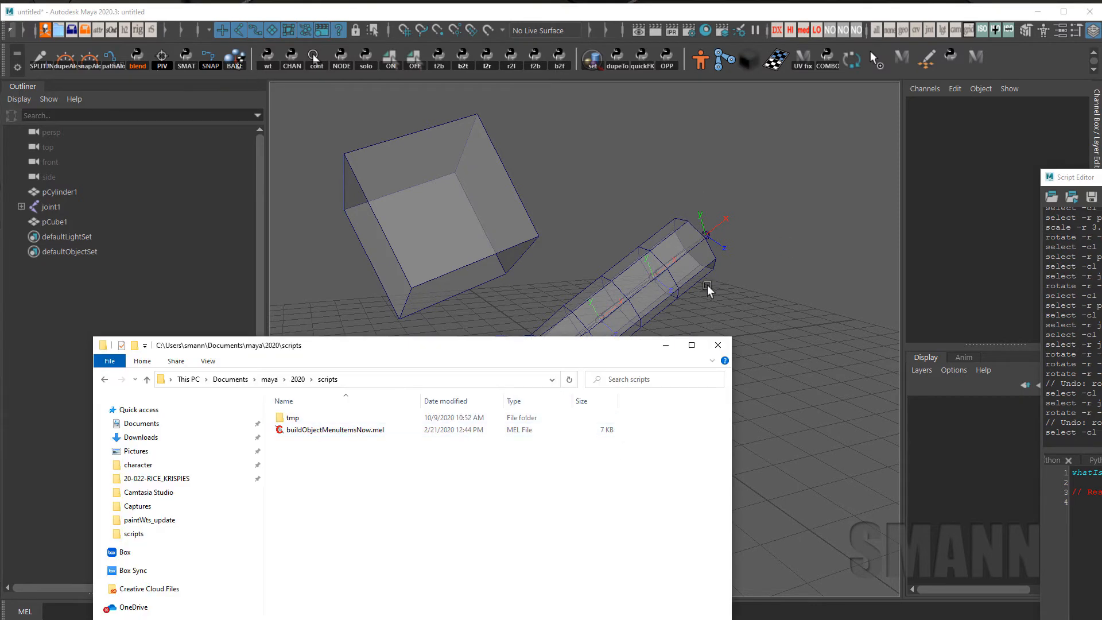
pyautogui.doubleClick(292, 418)
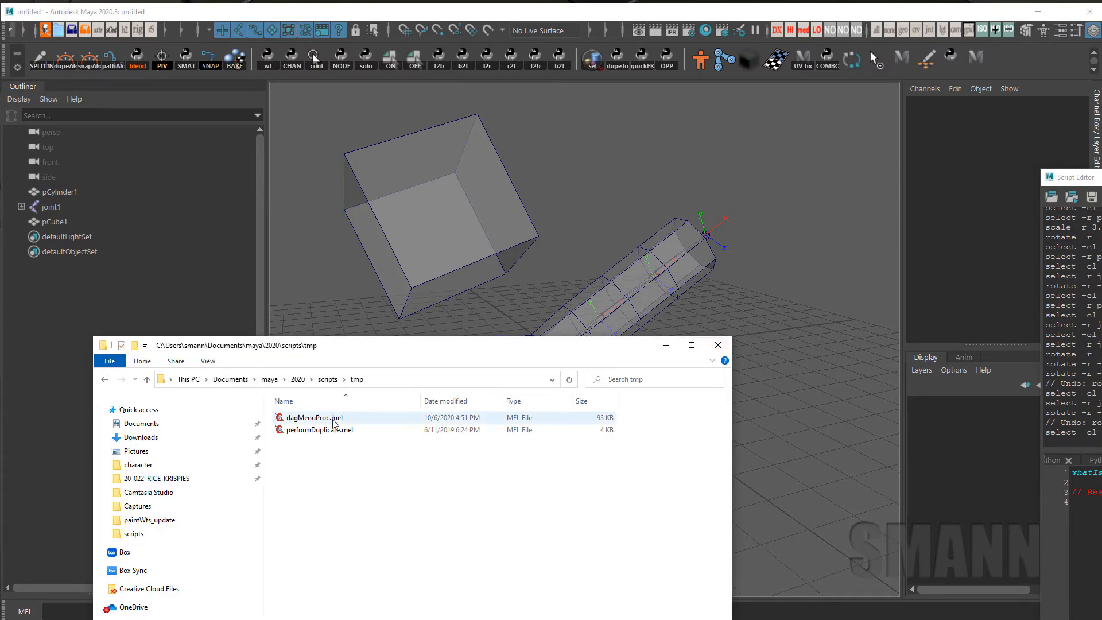
pyautogui.click(335, 423)
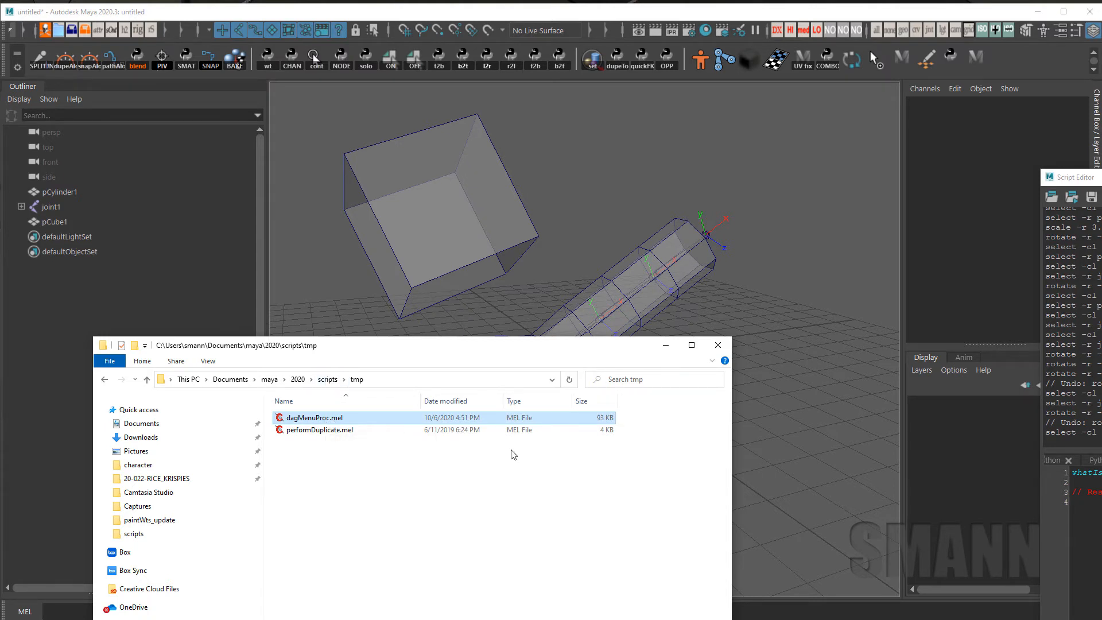
# Switch back to Maya, examine the marking menu of pCube1, and select joint6
pyautogui.click(500, 187)
pyautogui.rightClick(582, 163)
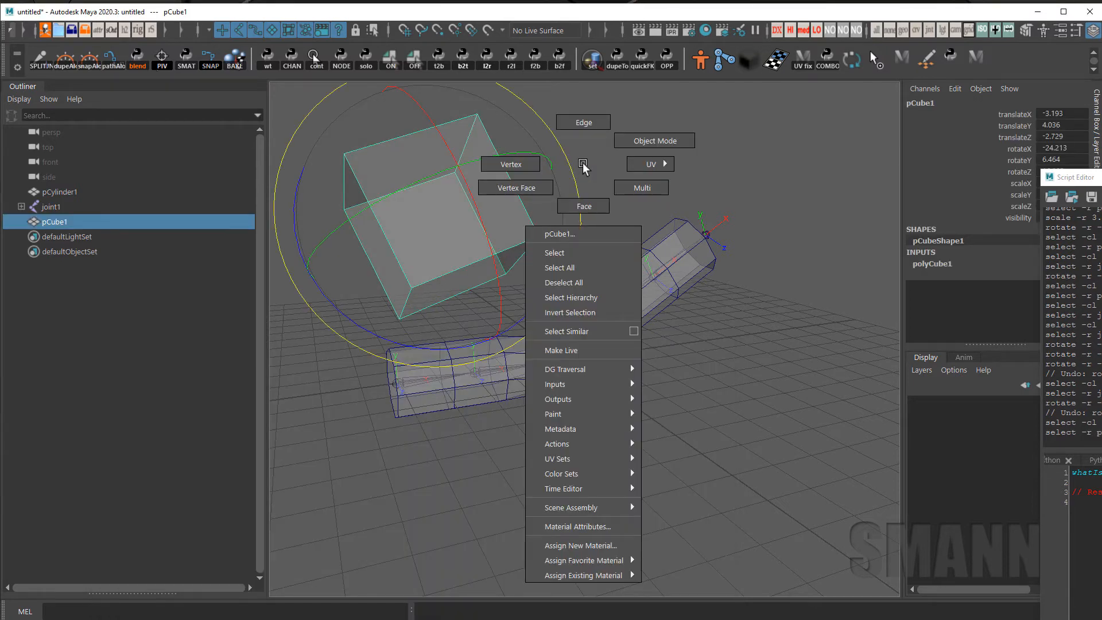
pyautogui.click(669, 236)
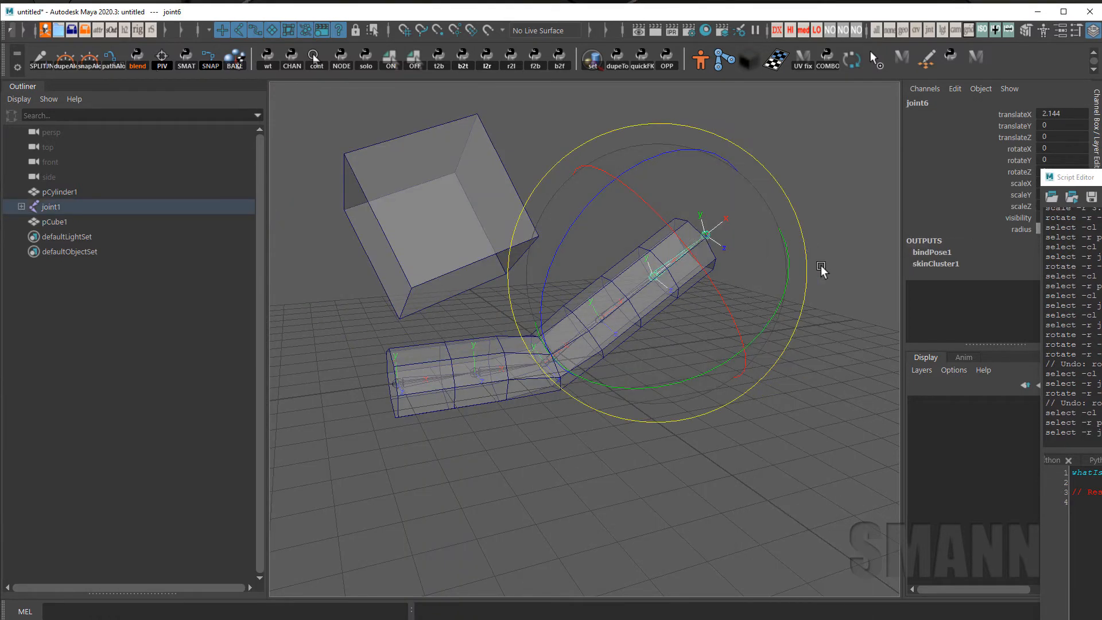
# Source dagMenuProc.mel by bringing it from File Explorer into Maya's viewport
pyautogui.hotkey('alt', 'Tab')
pyautogui.moveTo(325, 419); pyautogui.dragTo(322, 270)
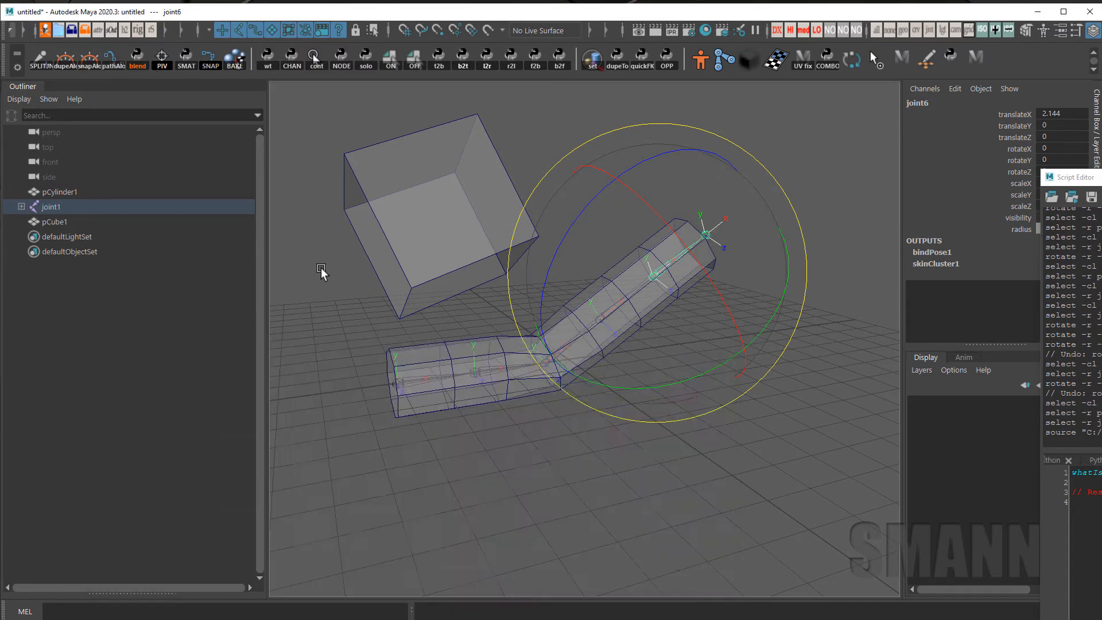
# Reselect joint6, rotate it upward, and return the skeleton to its bind pose with goto BindPose from the marking menu
pyautogui.moveTo(693, 227); pyautogui.dragTo(677, 281)
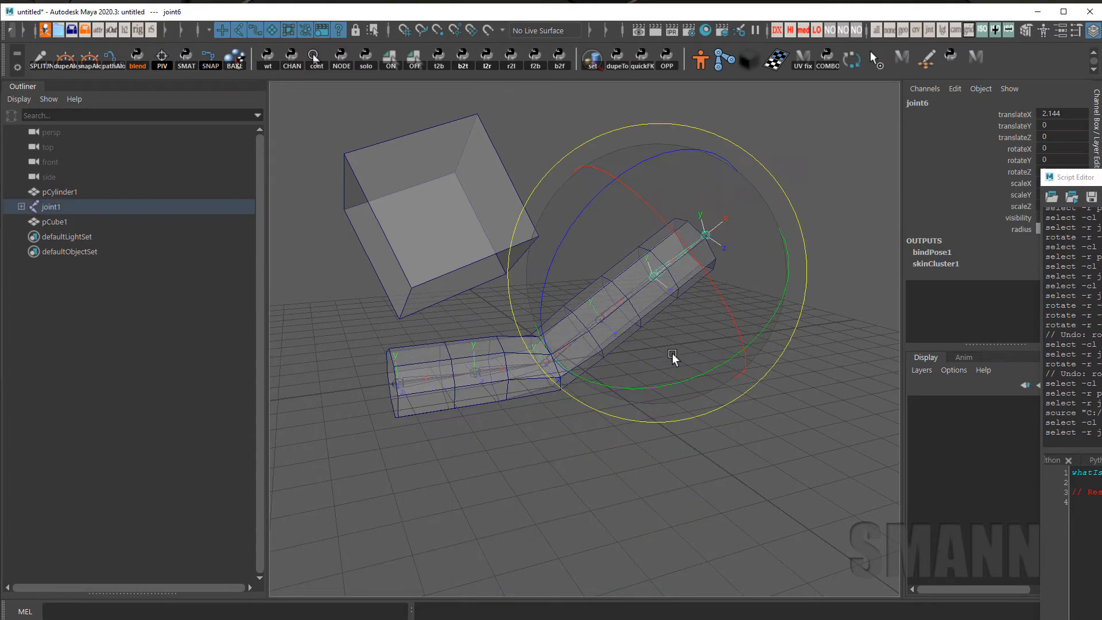
pyautogui.moveTo(584, 205); pyautogui.dragTo(765, 302)
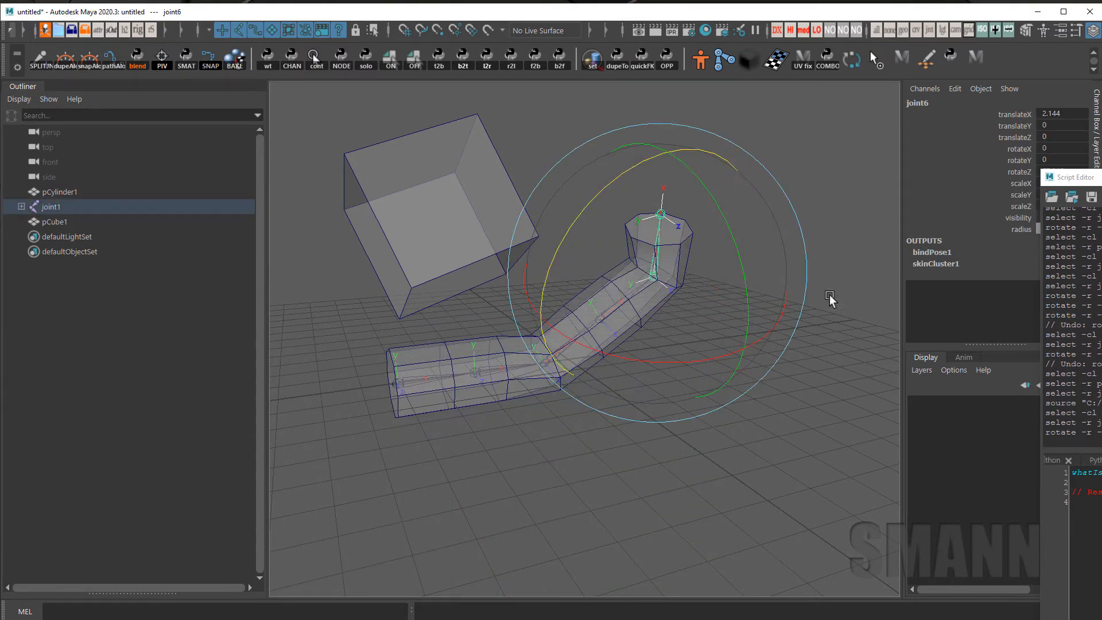
pyautogui.press('q')
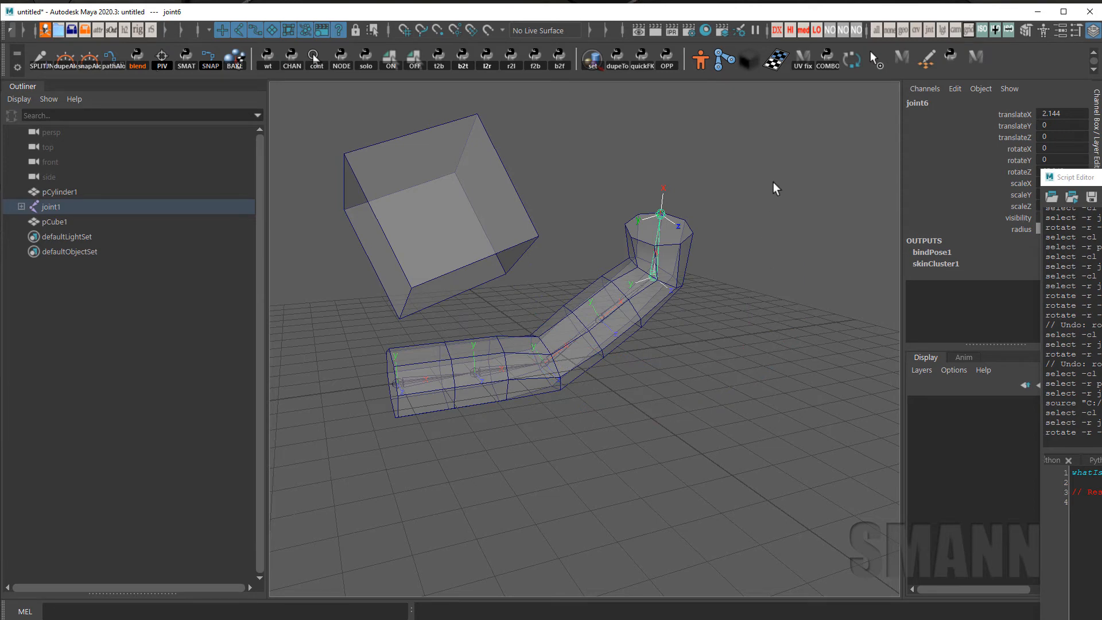
pyautogui.moveTo(773, 181); pyautogui.dragTo(660, 111, button='right')
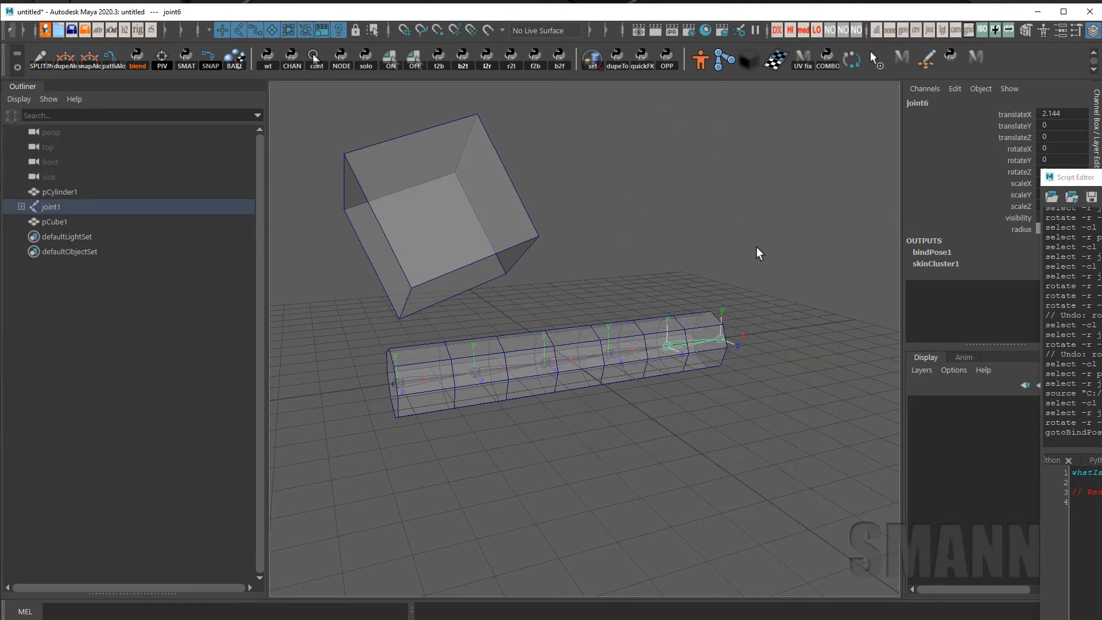
# Select joint5, rotate it, and restore the bind pose with goto BindPose
pyautogui.moveTo(650, 304); pyautogui.dragTo(635, 408)
pyautogui.press('e')
pyautogui.moveTo(468, 307); pyautogui.dragTo(462, 401)
pyautogui.moveTo(818, 221); pyautogui.dragTo(610, 105, button='right')
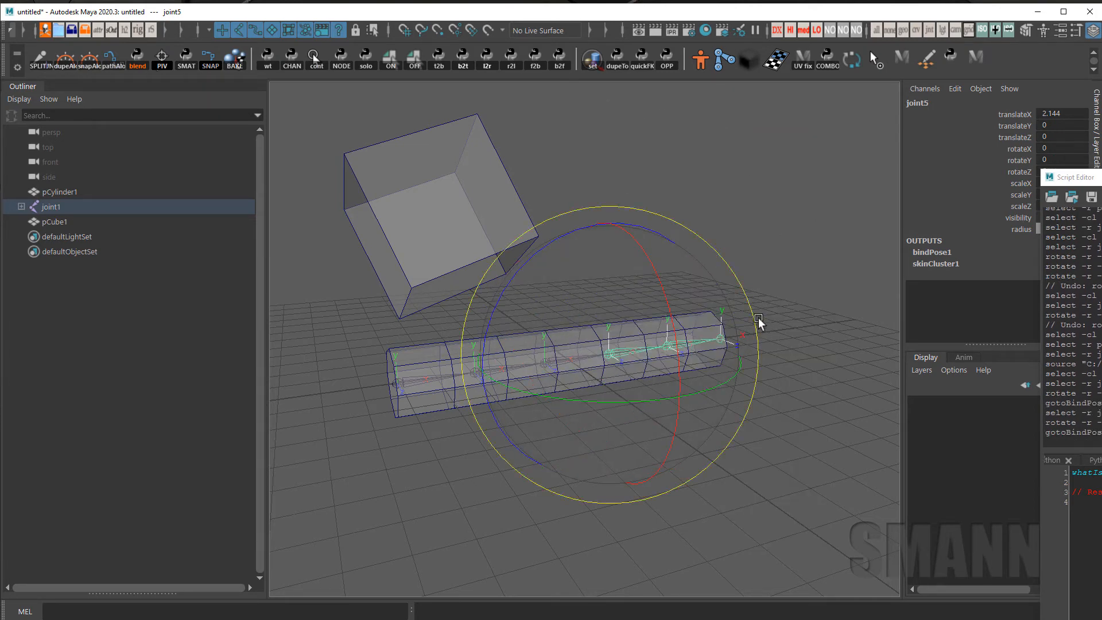
# Rotate joint4 to bend the cylinder's outer part upward and clear the selection
pyautogui.click(703, 189)
pyautogui.moveTo(587, 307); pyautogui.dragTo(583, 438)
pyautogui.moveTo(397, 359); pyautogui.dragTo(435, 479)
pyautogui.click(622, 259)
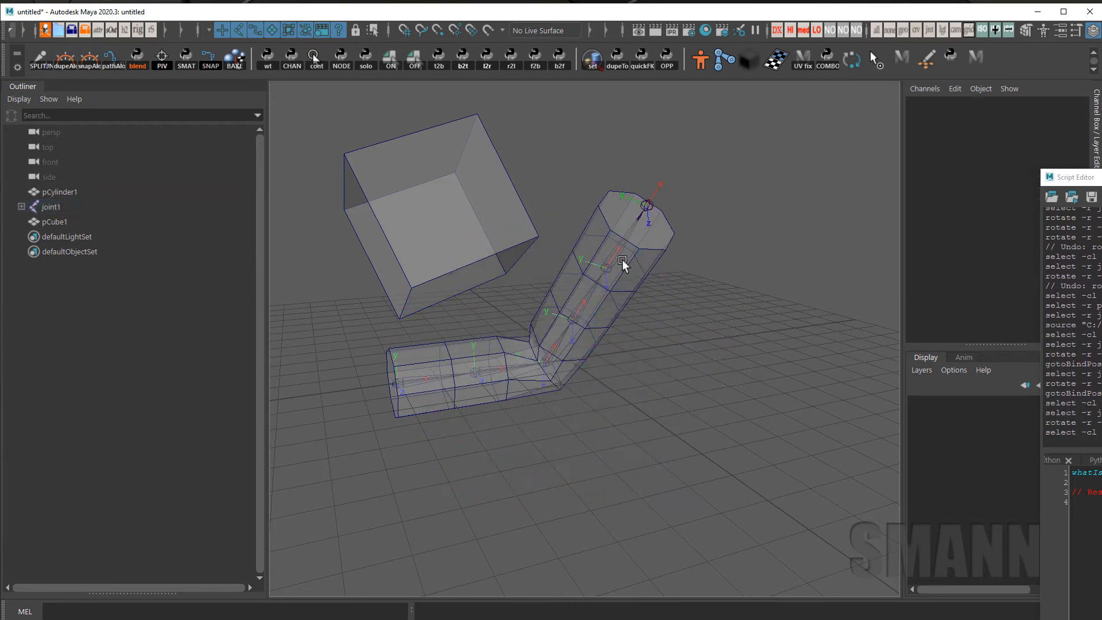
# Rotate joint6 to twist the cylinder's end and clear the selection
pyautogui.click(608, 264)
pyautogui.moveTo(536, 256); pyautogui.dragTo(838, 189)
pyautogui.click(759, 395)
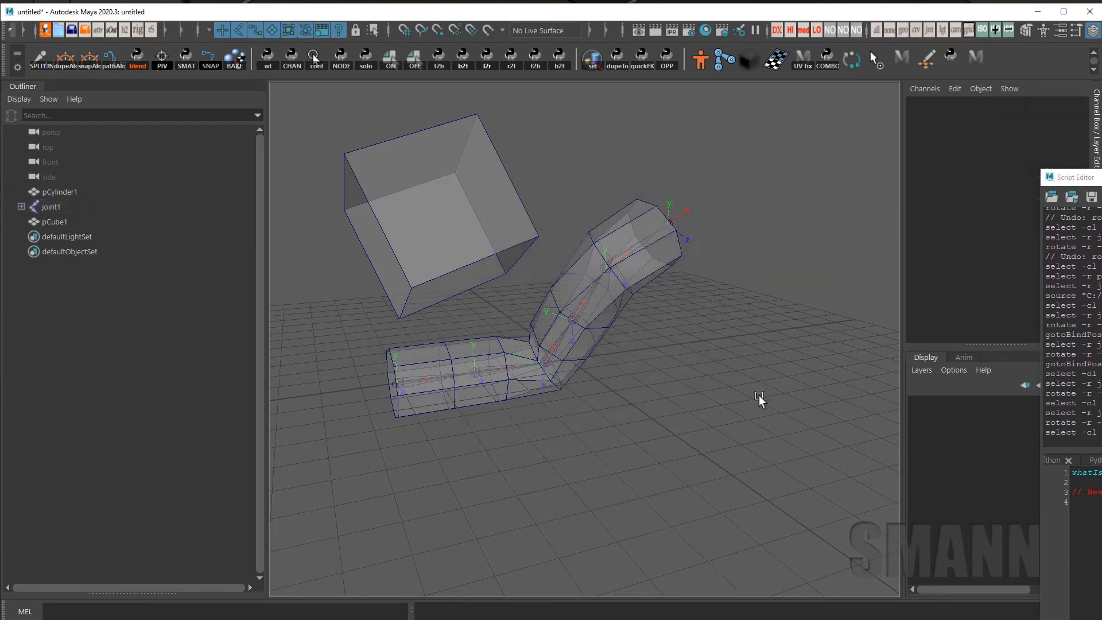
# Reset joint6's rotation with zerojoint from the marking menu and clear the selection
pyautogui.click(641, 294)
pyautogui.moveTo(737, 168); pyautogui.dragTo(795, 130, button='right')
pyautogui.click(775, 184)
pyautogui.moveTo(620, 238); pyautogui.dragTo(662, 310)
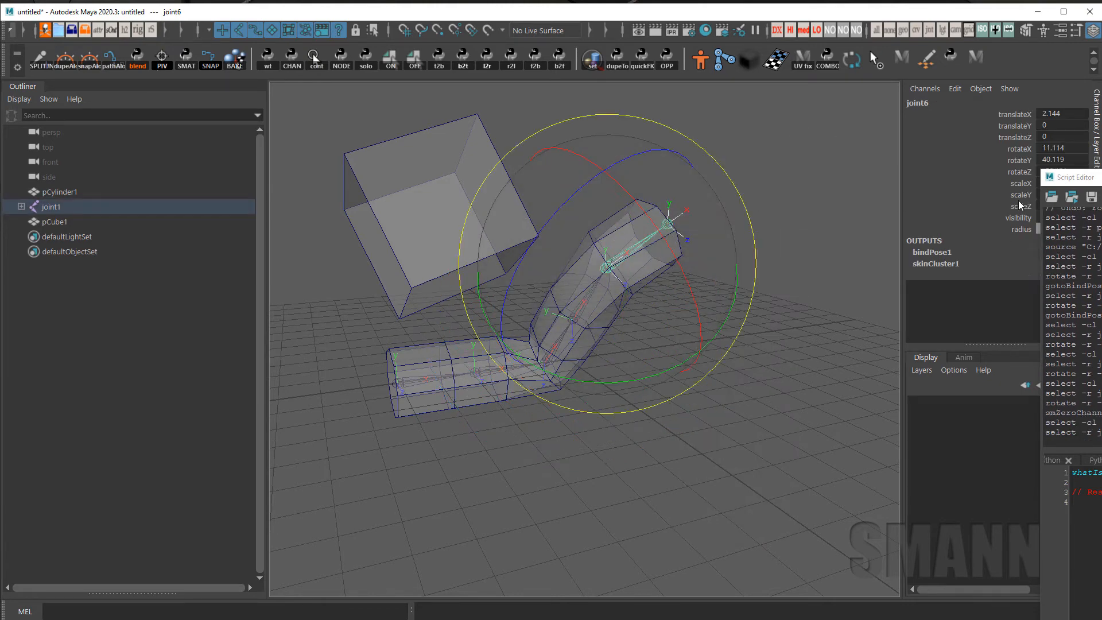
pyautogui.moveTo(773, 170); pyautogui.dragTo(819, 153, button='right')
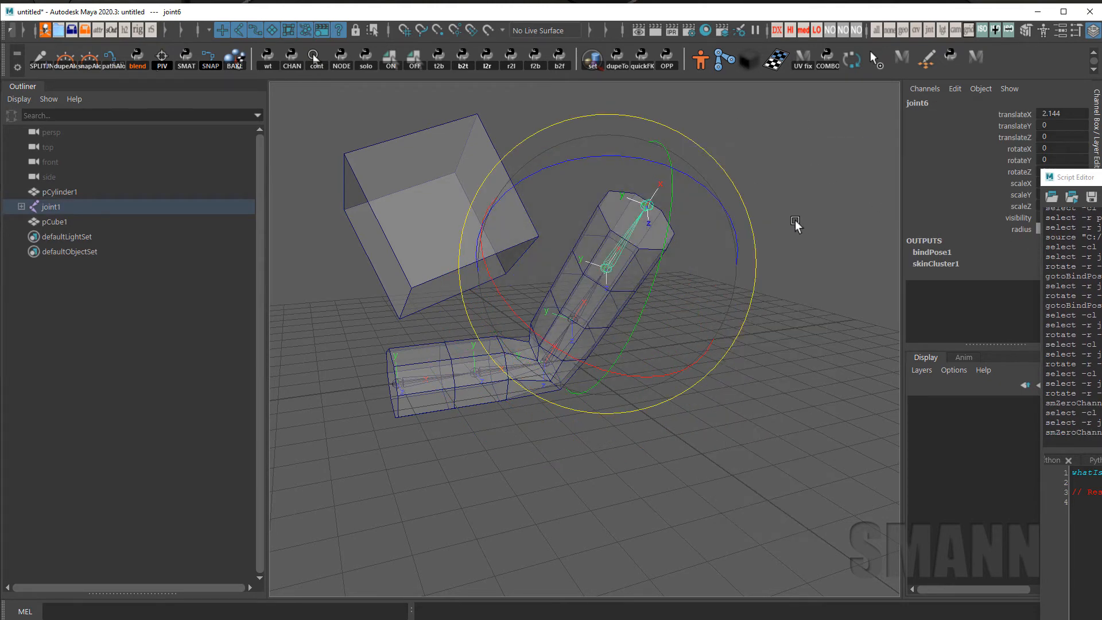
pyautogui.click(842, 271)
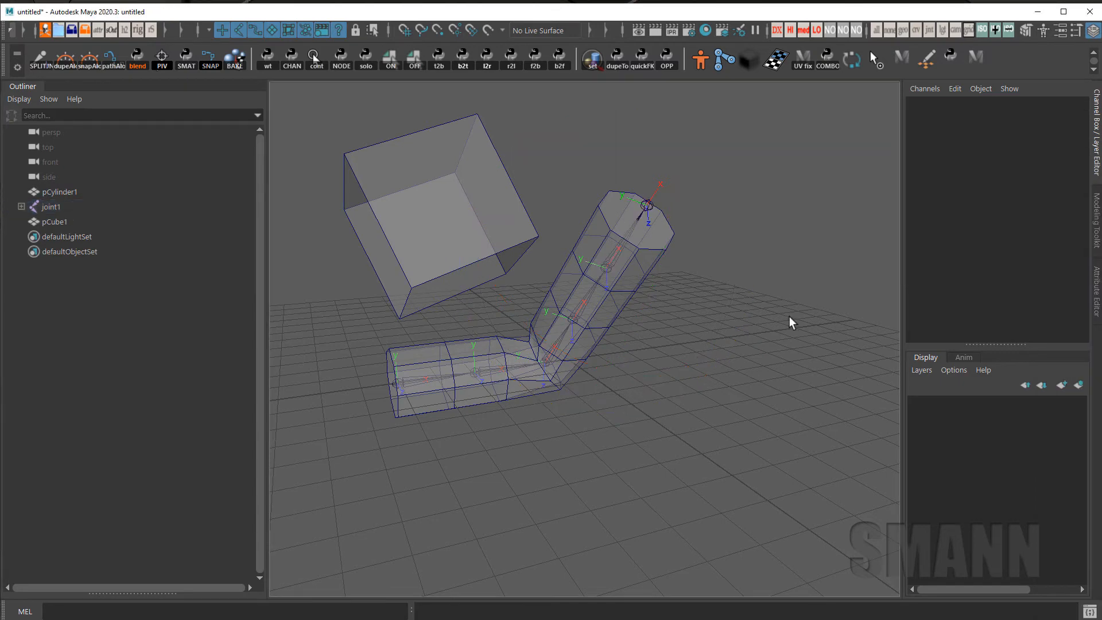
# Select joint4, rotate it freely, and reset its rotation with zerojoint from the marking menu
pyautogui.click(555, 344)
pyautogui.moveTo(718, 331); pyautogui.dragTo(765, 315, button='right')
pyautogui.moveTo(511, 307); pyautogui.dragTo(459, 390)
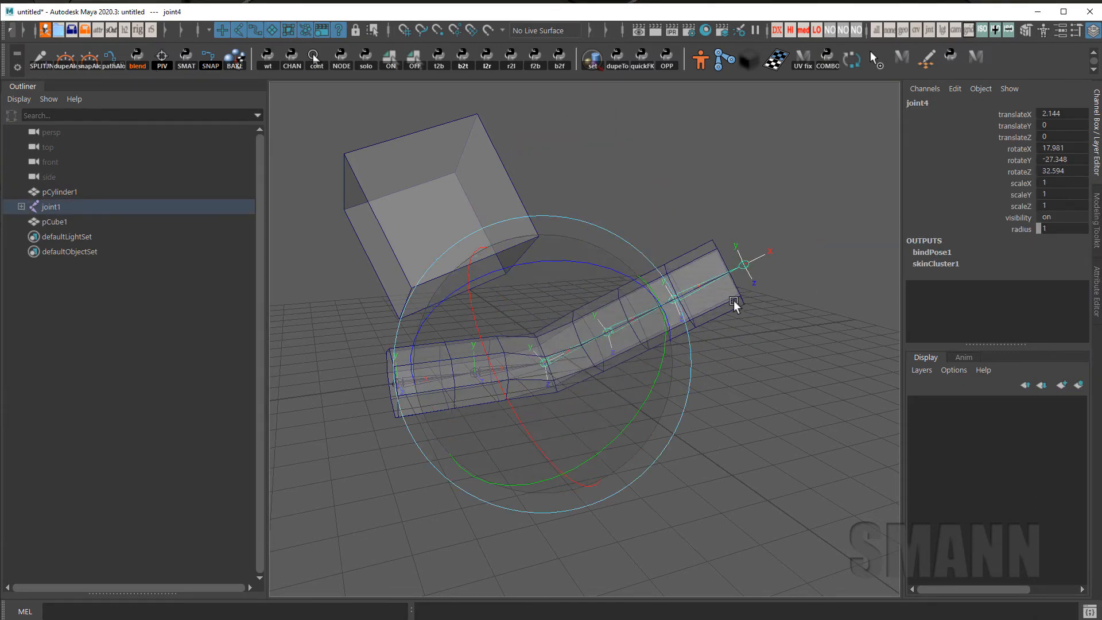
pyautogui.moveTo(780, 396); pyautogui.dragTo(827, 380, button='right')
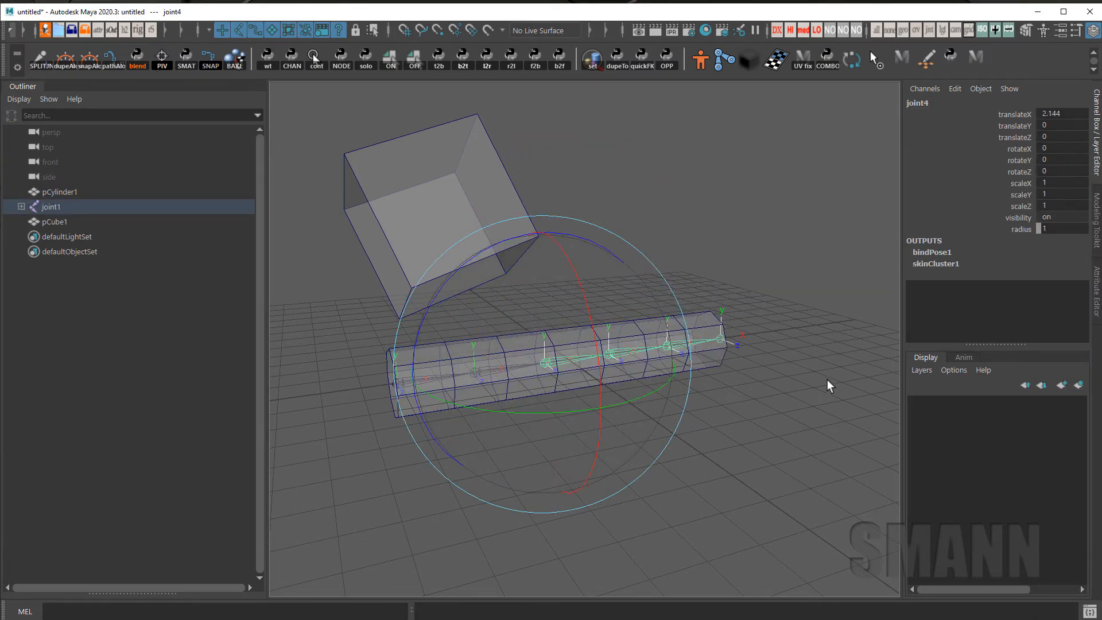
# Select joint5, rotate it to bend the cylinder's end upward, and clear the selection
pyautogui.click(766, 305)
pyautogui.moveTo(644, 257); pyautogui.dragTo(667, 396)
pyautogui.moveTo(634, 258); pyautogui.dragTo(592, 336)
pyautogui.click(723, 241)
# Select joint6 together with its two parent joints, rotate them together, and reset them all with zerojoint
pyautogui.moveTo(686, 292); pyautogui.dragTo(698, 328)
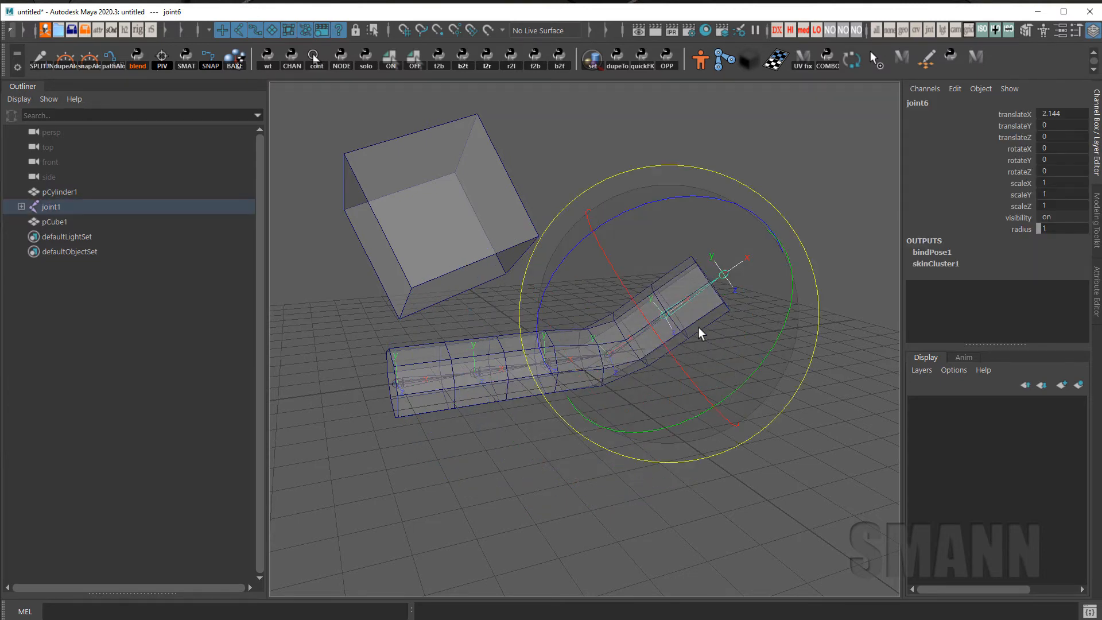
pyautogui.hotkey('shift', 'Up')
pyautogui.hotkey('shift', 'Up')
pyautogui.moveTo(642, 235); pyautogui.dragTo(578, 269)
pyautogui.moveTo(644, 165); pyautogui.dragTo(691, 149, button='right')
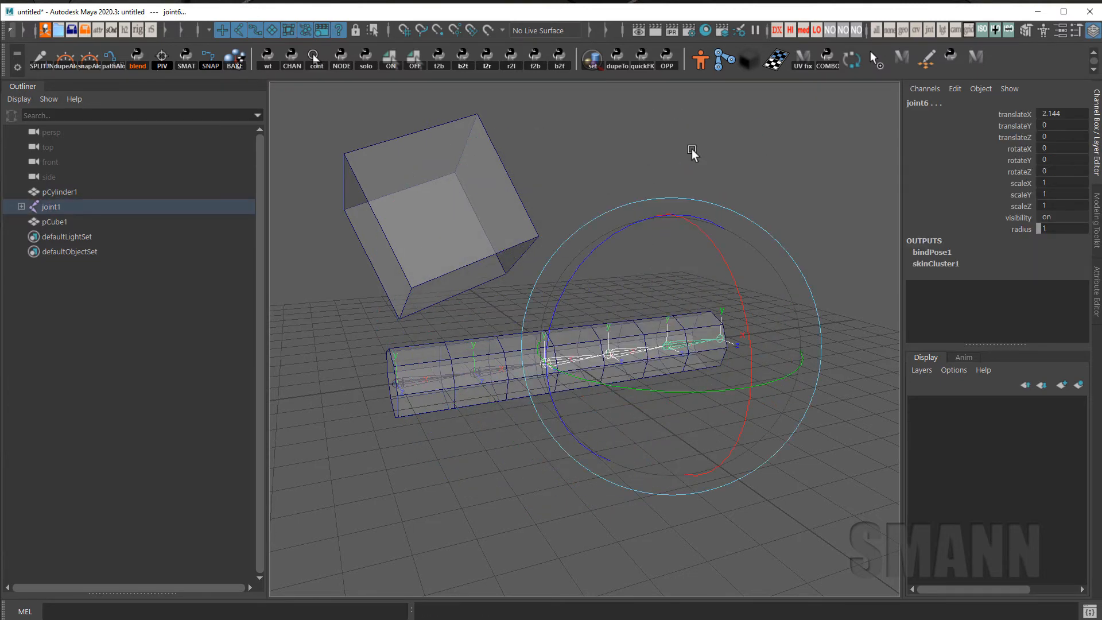
# Compare the marking menu shown over empty space with nothing selected to the one shown for joint5
pyautogui.click(772, 223)
pyautogui.rightClick(774, 222)
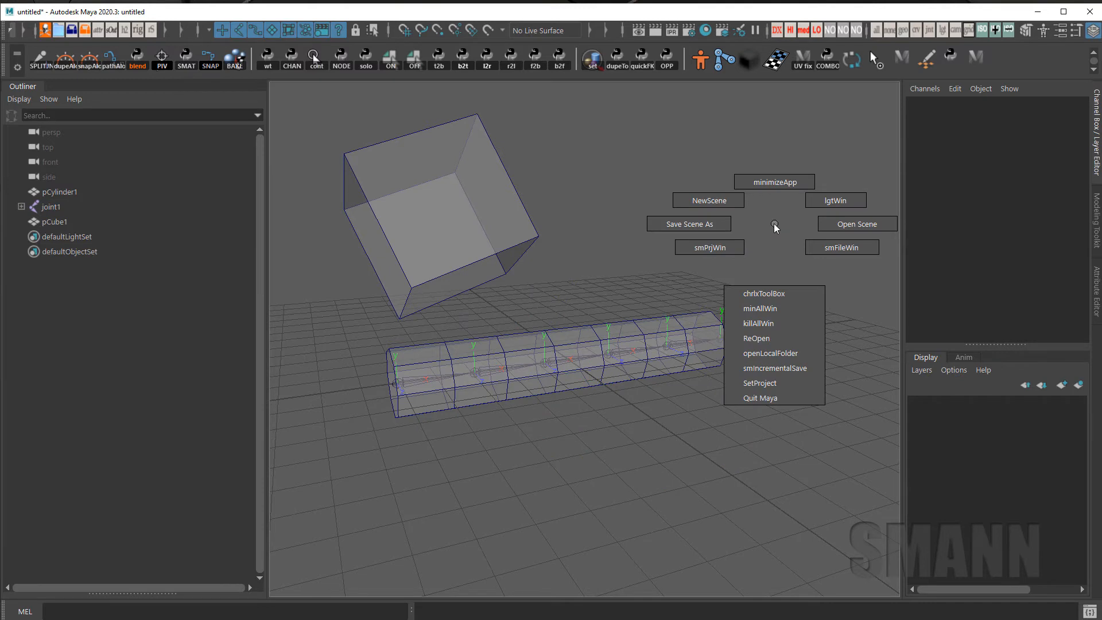
pyautogui.moveTo(634, 292); pyautogui.dragTo(644, 392)
pyautogui.rightClick(779, 171)
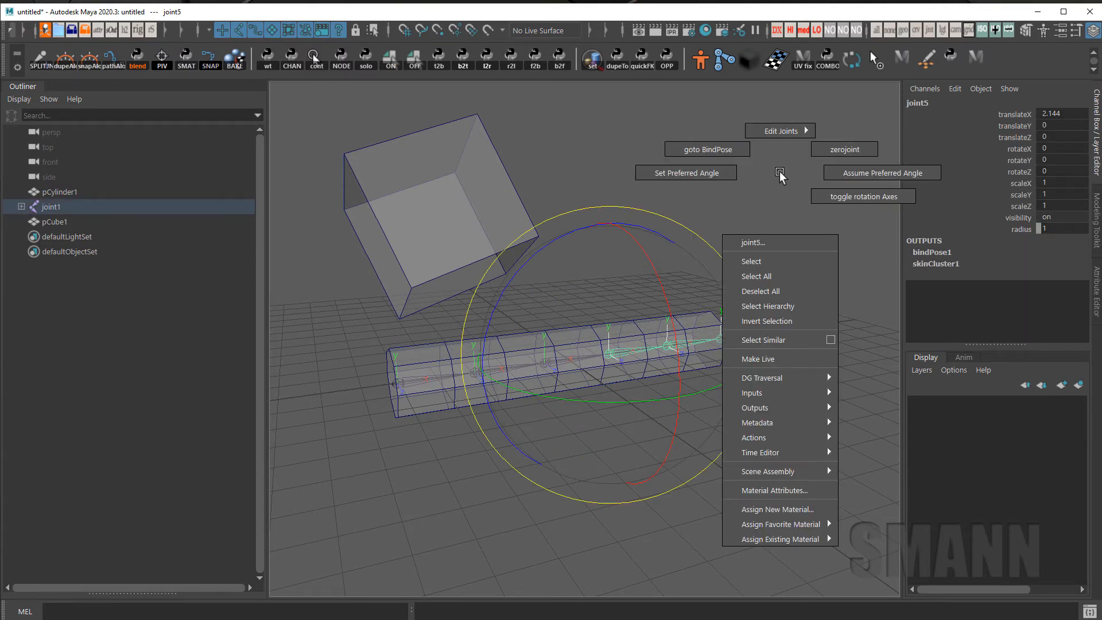
# Rotate joint5 slightly, restore its unbent pose, and try the toggle rotation Axes command in its marking menu
pyautogui.moveTo(583, 274); pyautogui.dragTo(566, 316)
pyautogui.moveTo(672, 166); pyautogui.dragTo(804, 221, button='right')
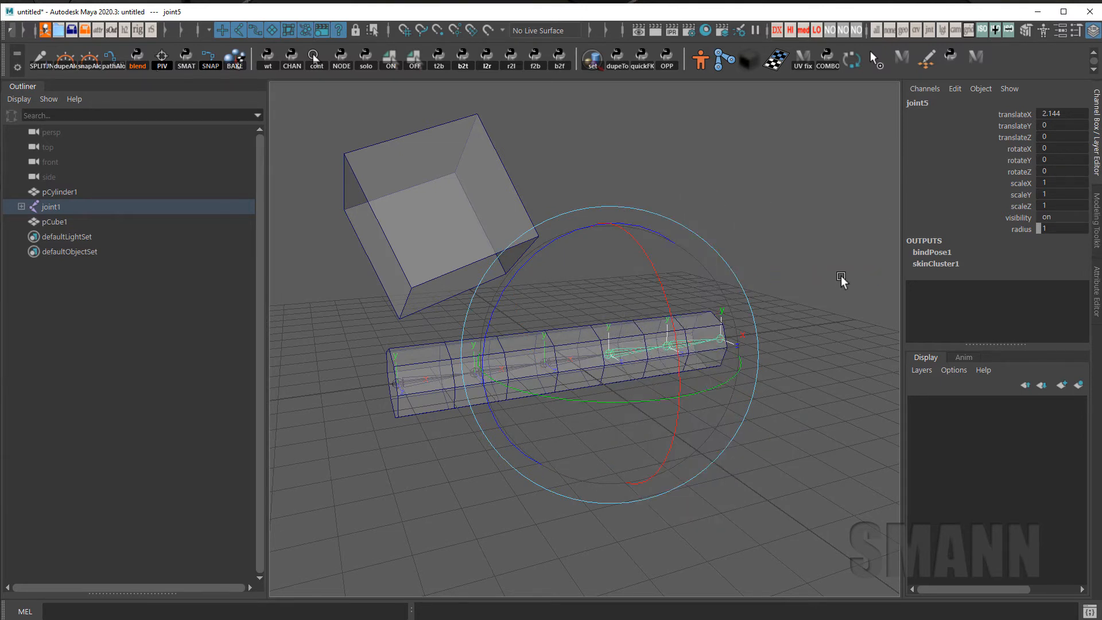
pyautogui.moveTo(674, 161); pyautogui.dragTo(794, 239, button='right')
# Bring up Maya's hotbox while joint5 is selected and examine its menus
pyautogui.click(746, 364)
pyautogui.click(653, 350)
pyautogui.press('space')
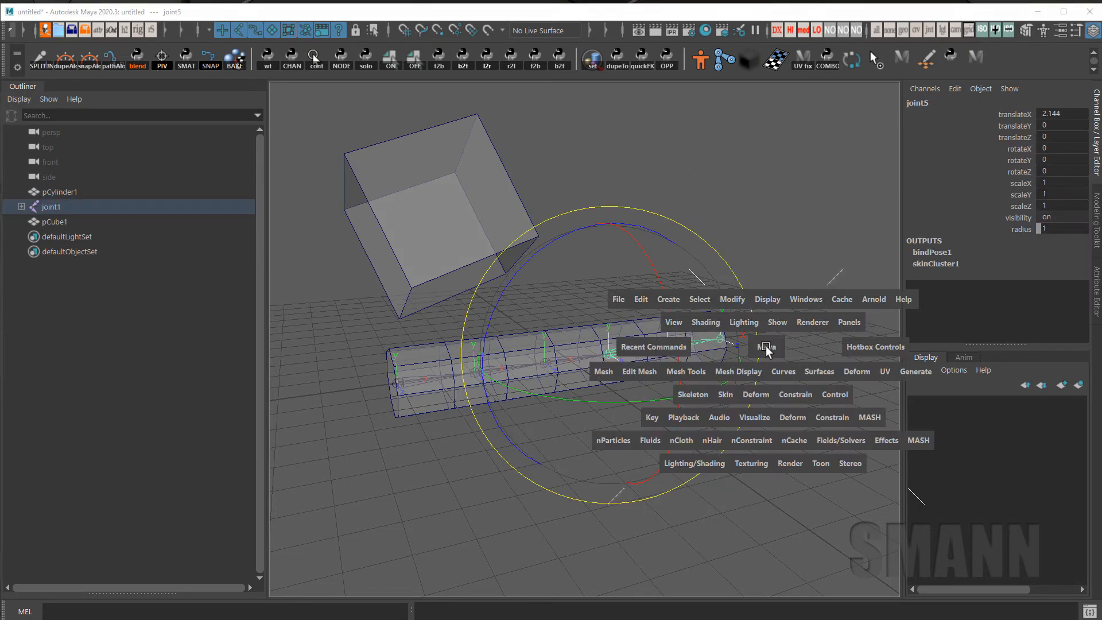
pyautogui.moveTo(766, 192); pyautogui.dragTo(814, 173)
# Select joint1 with its whole joint hierarchy and hide the joints' local rotation axes
pyautogui.click(578, 403)
pyautogui.moveTo(577, 403); pyautogui.dragTo(577, 392)
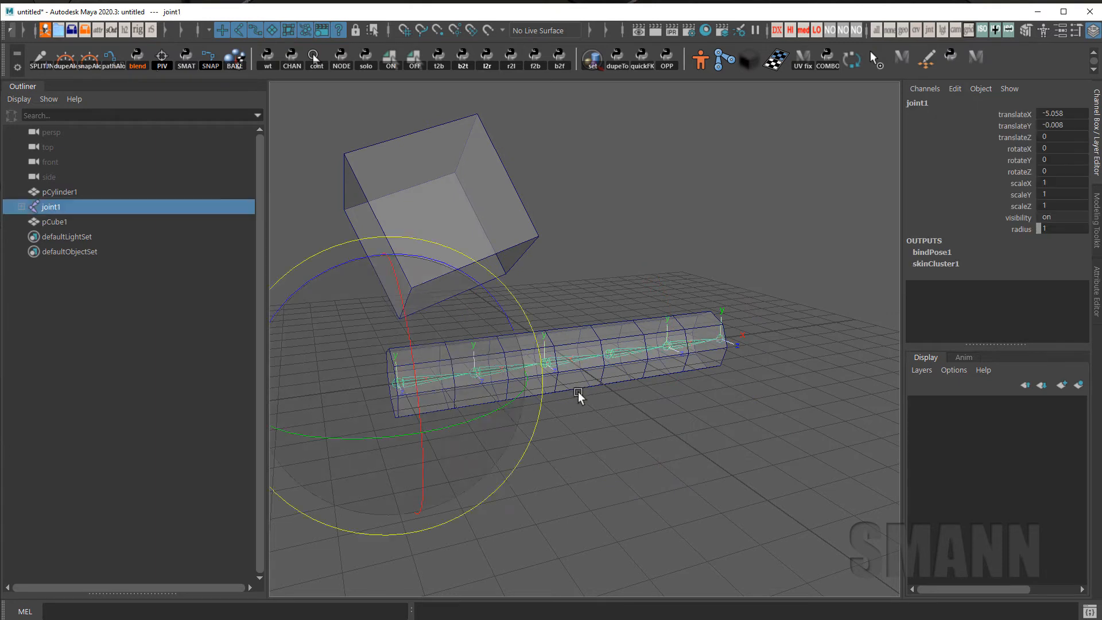
pyautogui.press('space')
pyautogui.moveTo(578, 253); pyautogui.dragTo(577, 221)
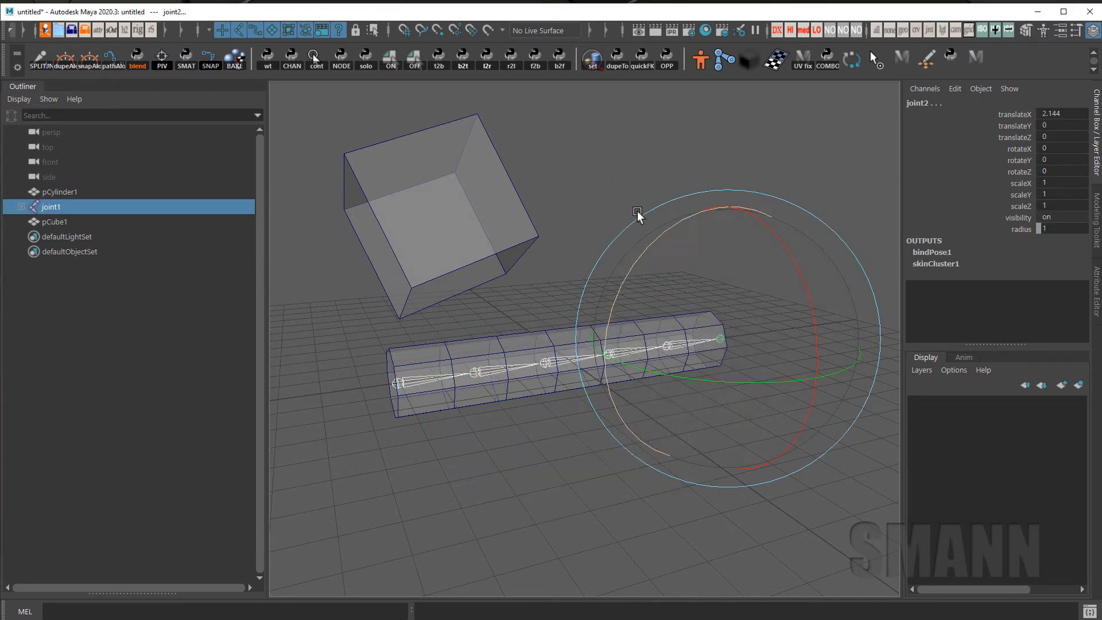
# Clear the selection and examine the hotbox with nothing selected
pyautogui.click(635, 378)
pyautogui.press('space')
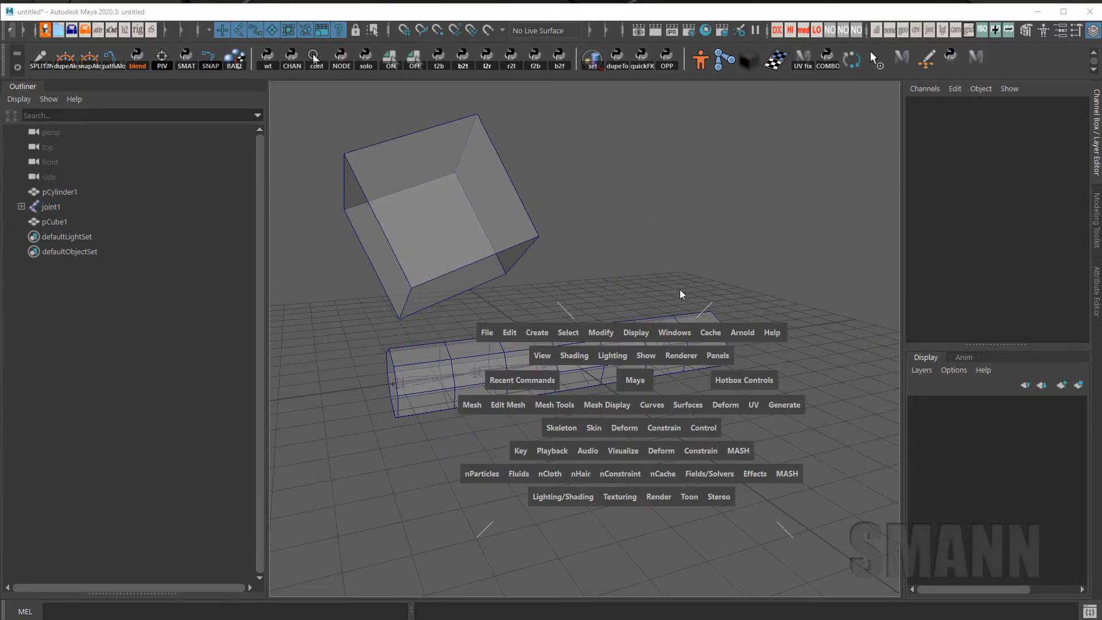
pyautogui.moveTo(654, 256); pyautogui.dragTo(702, 252)
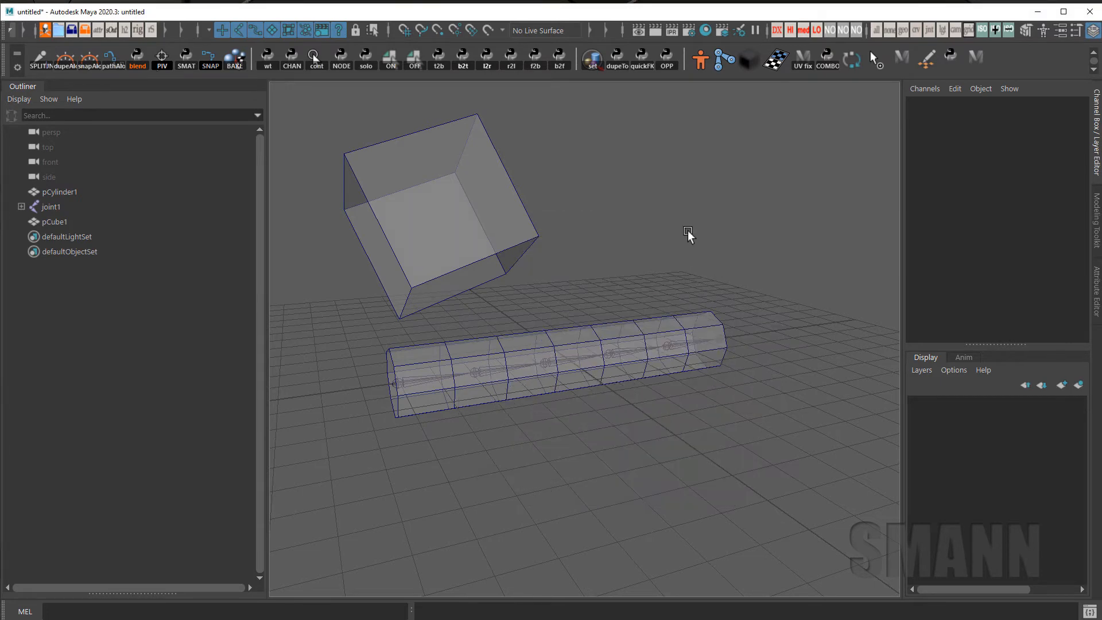
# Select the whole joint chain, show its local rotation axes again, and clear the selection
pyautogui.moveTo(414, 368); pyautogui.dragTo(740, 330)
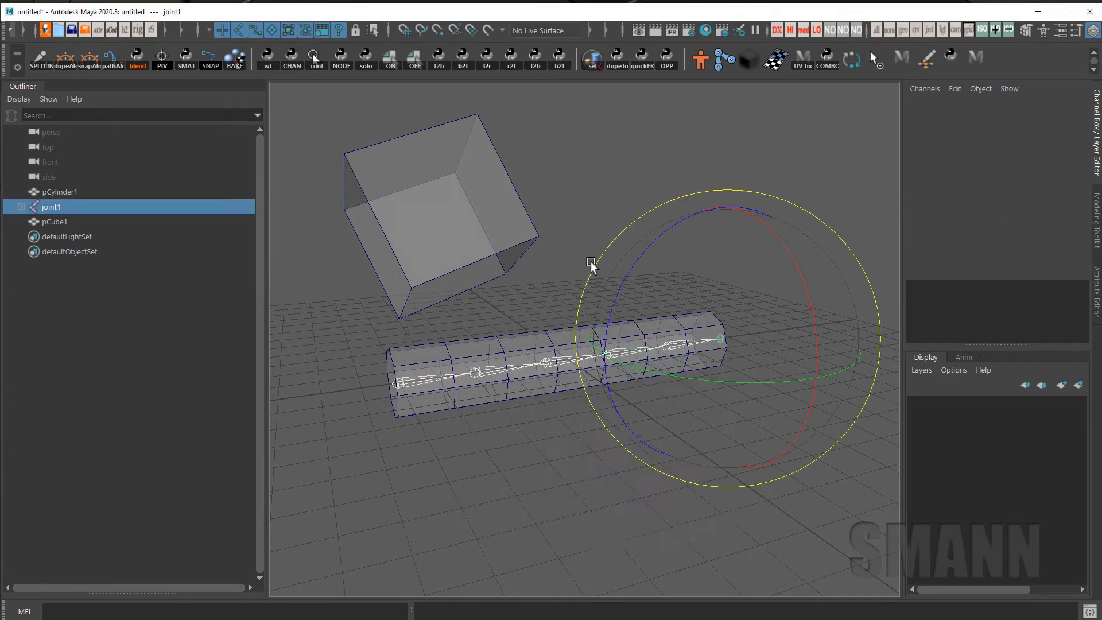
pyautogui.click(780, 259)
pyautogui.keyDown('alt'); pyautogui.moveTo(591, 264); pyautogui.dragTo(614, 291); pyautogui.keyUp('alt')
pyautogui.press('space')
pyautogui.moveTo(658, 163)
pyautogui.mouseDown()
pyautogui.moveTo(671, 82)
pyautogui.moveTo(659, 165)
pyautogui.mouseUp()
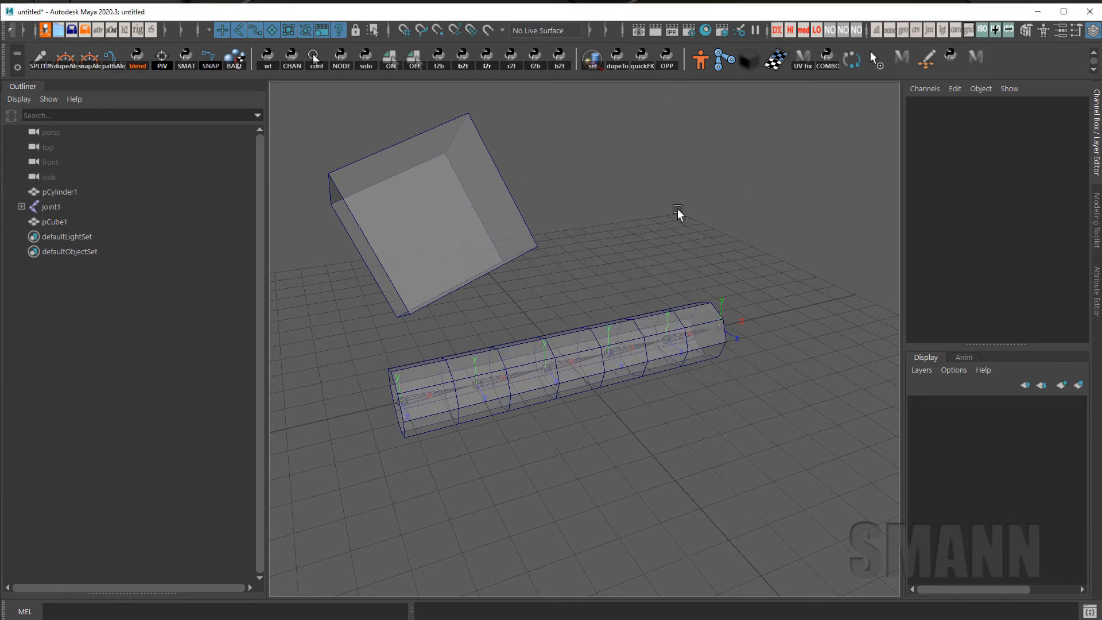
# Select joint1's whole joint hierarchy and rotate all joints together to curl the cylinder upward
pyautogui.moveTo(436, 412); pyautogui.dragTo(438, 420)
pyautogui.press('space')
pyautogui.moveTo(631, 127); pyautogui.dragTo(633, 84)
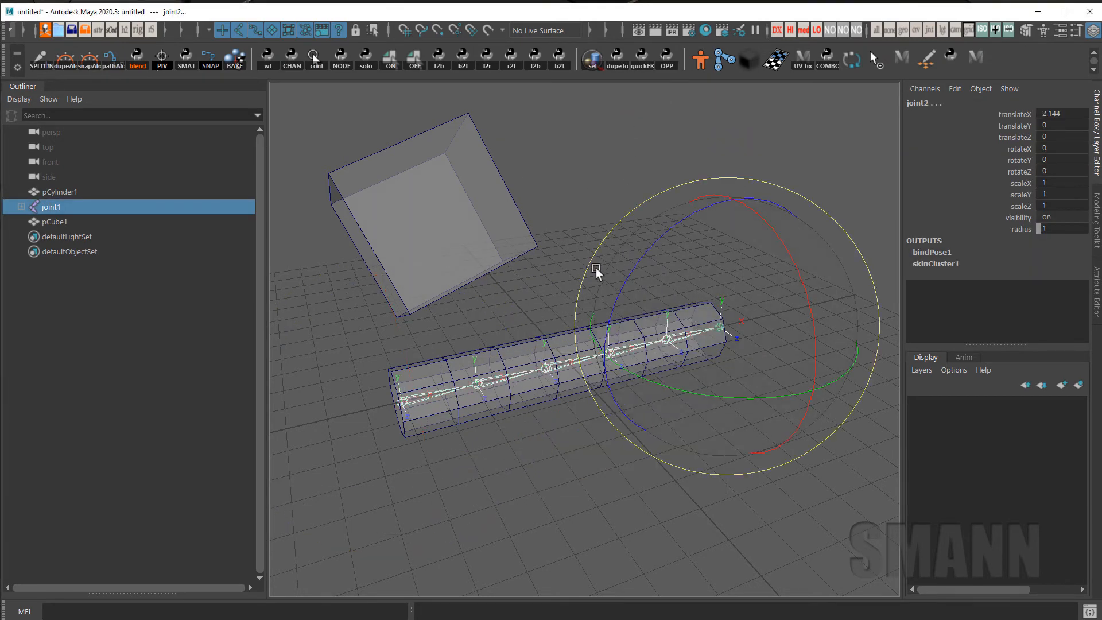
pyautogui.moveTo(605, 278); pyautogui.dragTo(670, 382)
# Hide the local rotation axes of the selected joint chain and examine the hotbox menus
pyautogui.press('space')
pyautogui.moveTo(691, 299); pyautogui.dragTo(877, 256)
pyautogui.press('space')
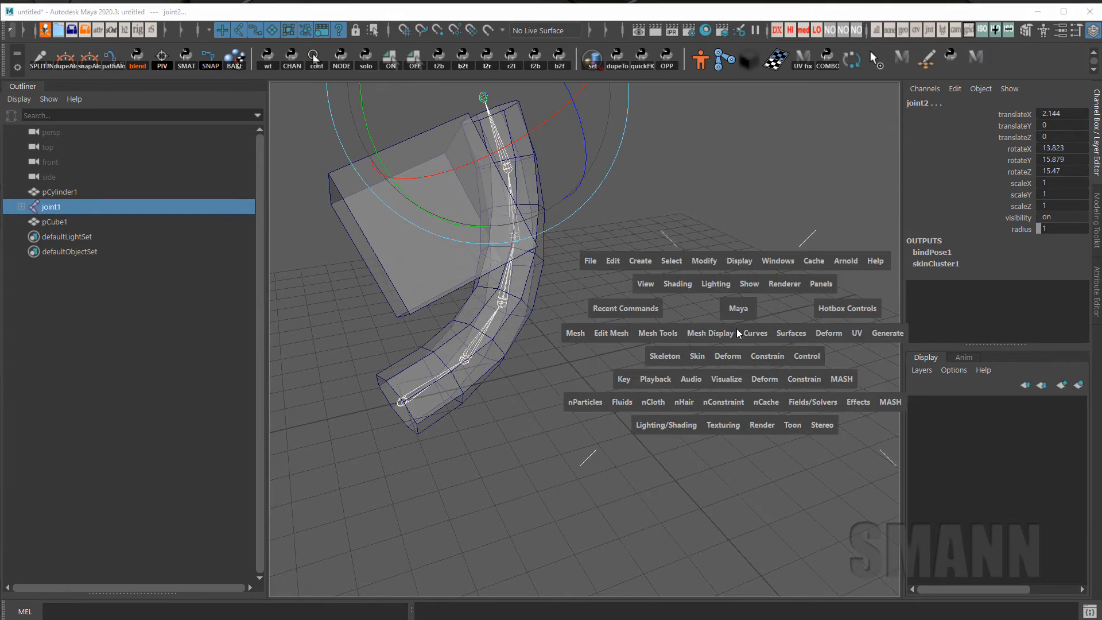
pyautogui.moveTo(740, 223); pyautogui.dragTo(860, 182)
pyautogui.keyDown('alt'); pyautogui.moveTo(714, 260); pyautogui.dragTo(760, 312, button='middle'); pyautogui.keyUp('alt')
pyautogui.press('space')
pyautogui.moveTo(784, 216); pyautogui.dragTo(876, 221)
pyautogui.press('space')
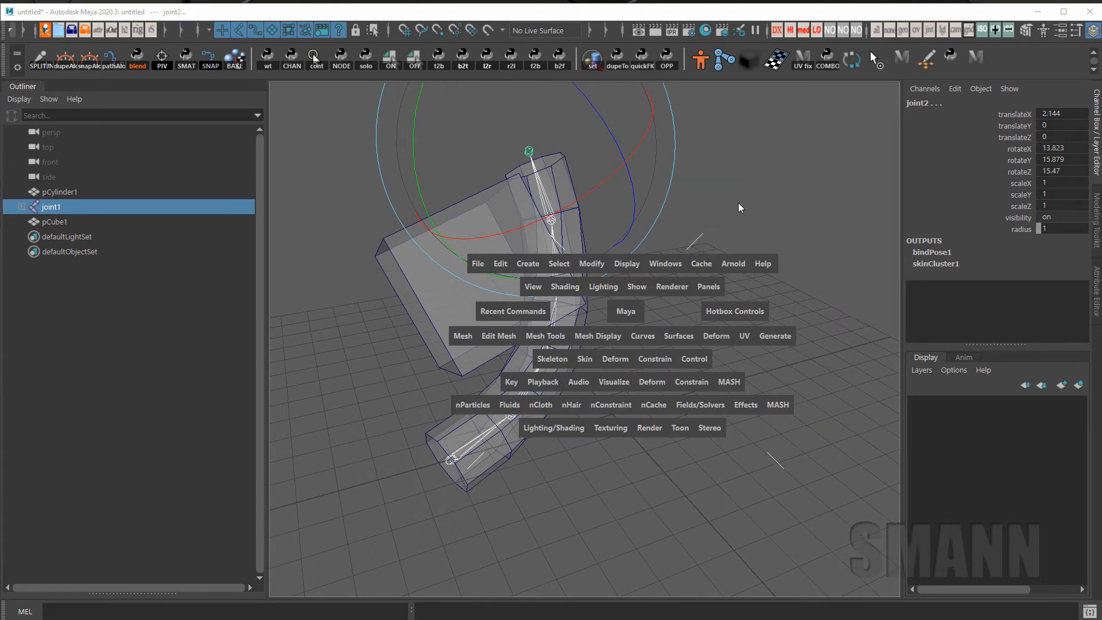
pyautogui.moveTo(740, 205); pyautogui.dragTo(742, 274)
# Examine the hotbox with a single joint selected and with pCube1 selected, clearing the selection each time
pyautogui.click(541, 211)
pyautogui.press('space')
pyautogui.moveTo(656, 217); pyautogui.dragTo(746, 193)
pyautogui.press('space')
pyautogui.press('space')
pyautogui.click(804, 250)
pyautogui.click(499, 287)
pyautogui.press('space')
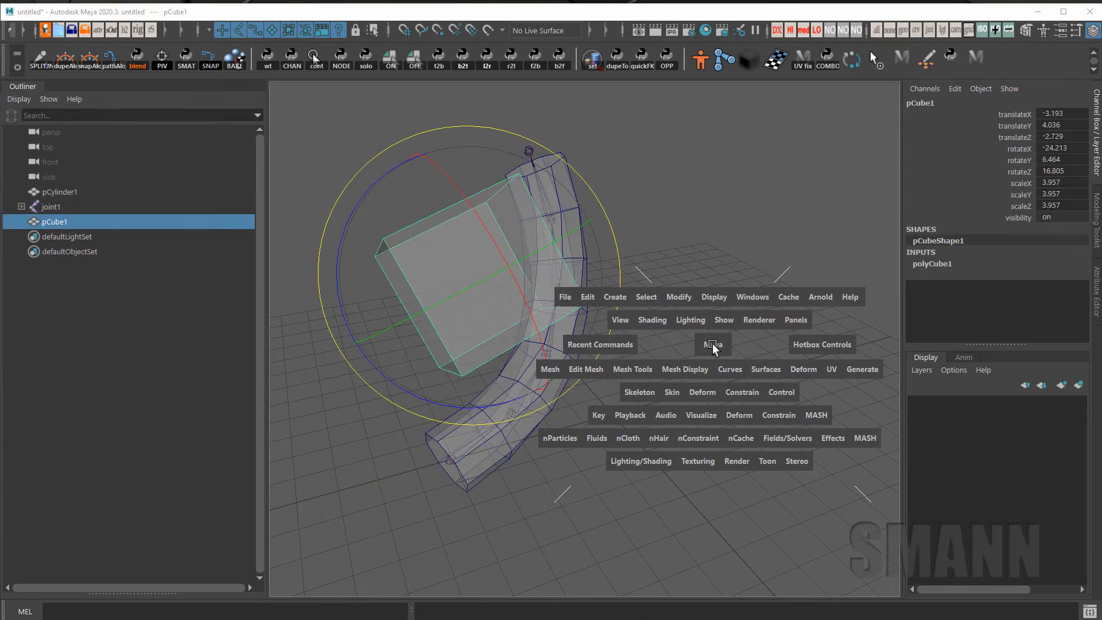
pyautogui.click(746, 227)
# Select two joints of the chain with the Select tool, examine the hotbox, and clear the selection
pyautogui.click(558, 282)
pyautogui.press('q')
pyautogui.keyDown('shift'); pyautogui.click(513, 412); pyautogui.keyUp('shift')
pyautogui.press('space')
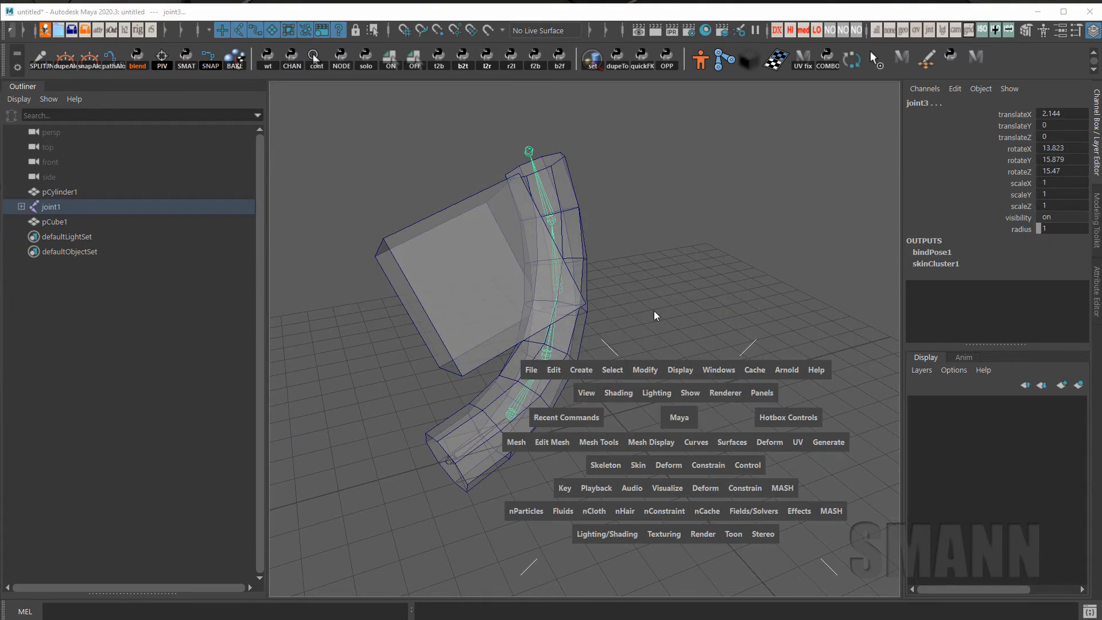
pyautogui.moveTo(654, 311); pyautogui.dragTo(708, 304)
pyautogui.click(725, 408)
# Select joint1 with its hierarchy, toggle the joints' local rotation axes on and off, and clear the selection
pyautogui.click(450, 458)
pyautogui.press('space')
pyautogui.moveTo(621, 385); pyautogui.dragTo(711, 295)
pyautogui.press('space')
pyautogui.press('space')
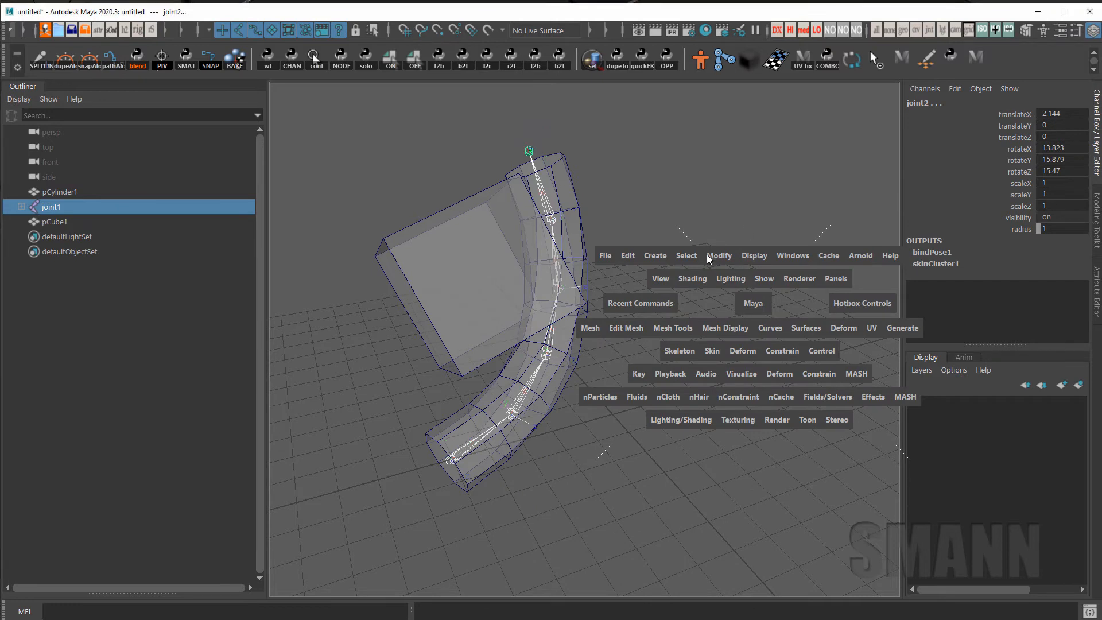
pyautogui.moveTo(783, 205); pyautogui.dragTo(933, 174)
pyautogui.click(802, 315)
# Select joint1, return the joint chain to its straight pose, and clear the selection
pyautogui.click(450, 460)
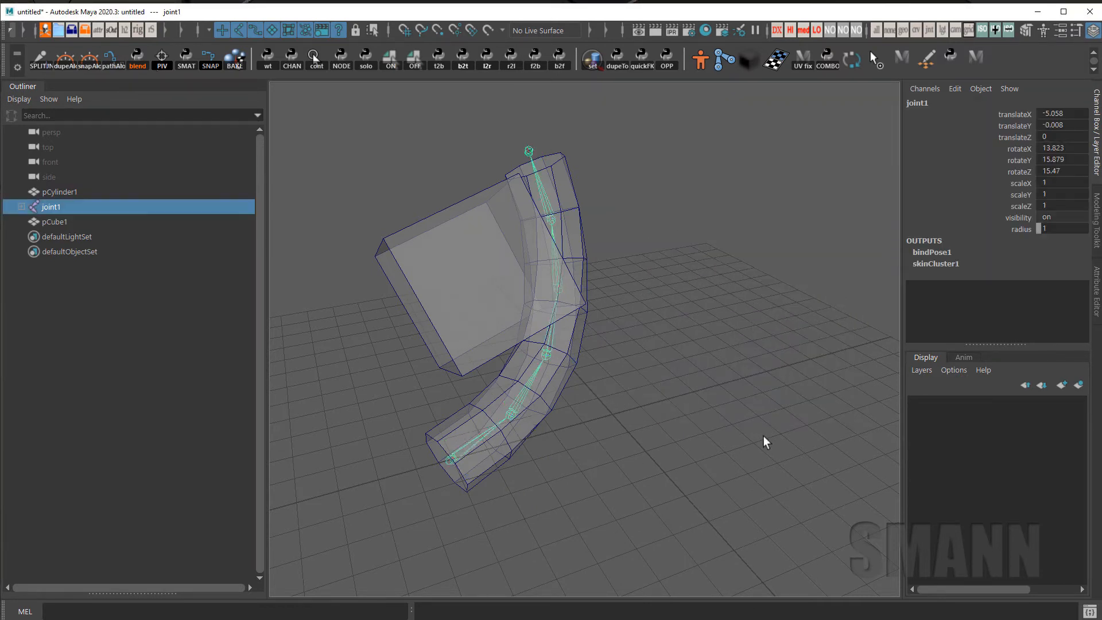
pyautogui.moveTo(780, 325); pyautogui.dragTo(665, 263, button='right')
pyautogui.click(668, 261)
# Reposition pCube1 to translate -2.26, 2.22, -0.584 and rotate 6.654, 13.673, 22.79, and activate the Move tool
pyautogui.keyDown('alt'); pyautogui.moveTo(694, 266); pyautogui.dragTo(623, 206); pyautogui.keyUp('alt')
pyautogui.moveTo(622, 206); pyautogui.dragTo(554, 291)
pyautogui.press('w')
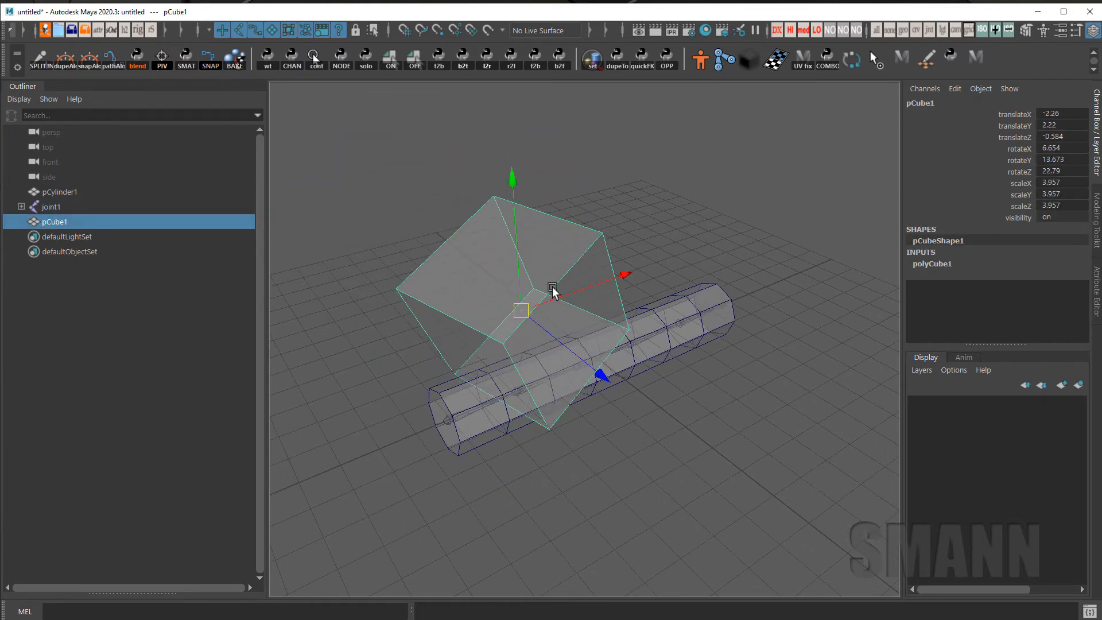
# Switch pCube1 to vertex mode, marquee-select its two far upper vertices, and clear the selection
pyautogui.keyDown('alt'); pyautogui.moveTo(676, 319); pyautogui.dragTo(760, 328); pyautogui.keyUp('alt')
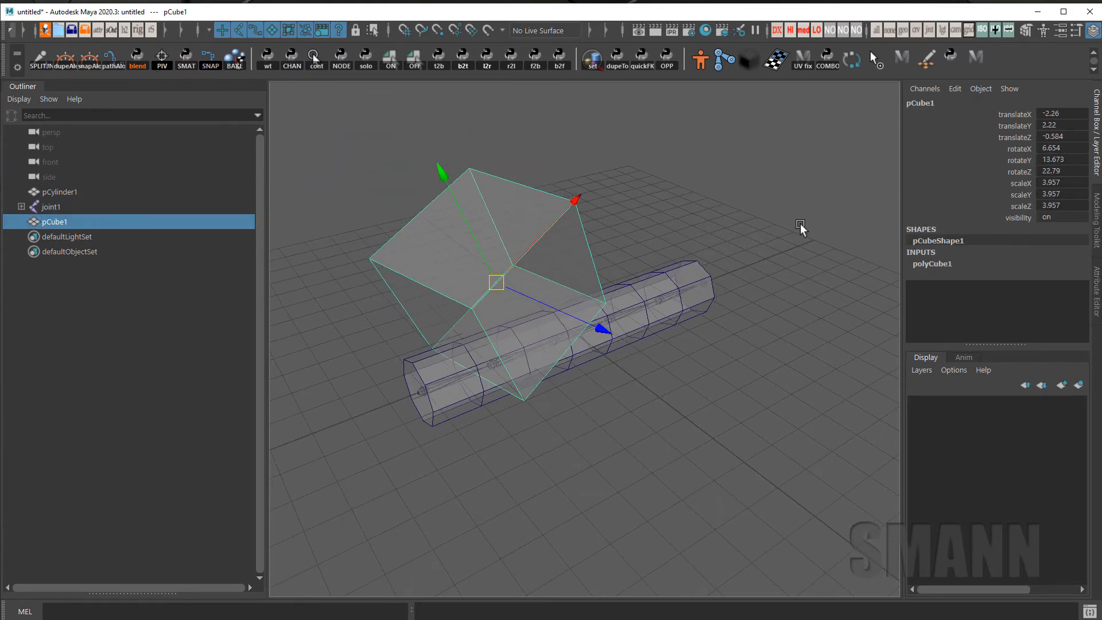
pyautogui.keyDown('alt'); pyautogui.moveTo(800, 222); pyautogui.dragTo(715, 188); pyautogui.keyUp('alt')
pyautogui.click(692, 205)
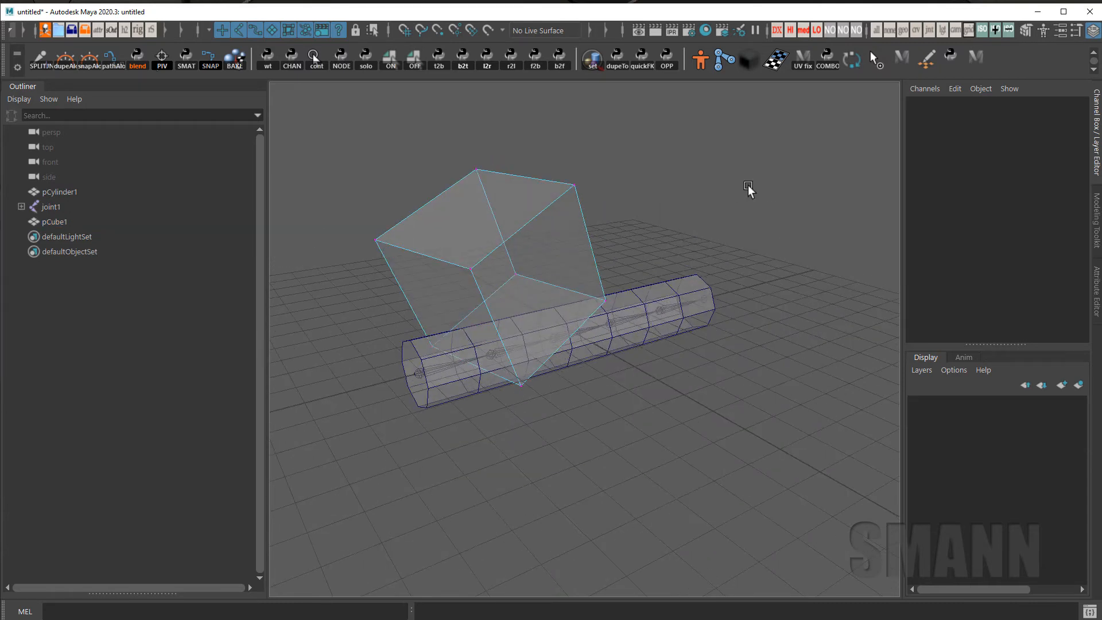
pyautogui.moveTo(696, 142); pyautogui.dragTo(462, 153, button='right')
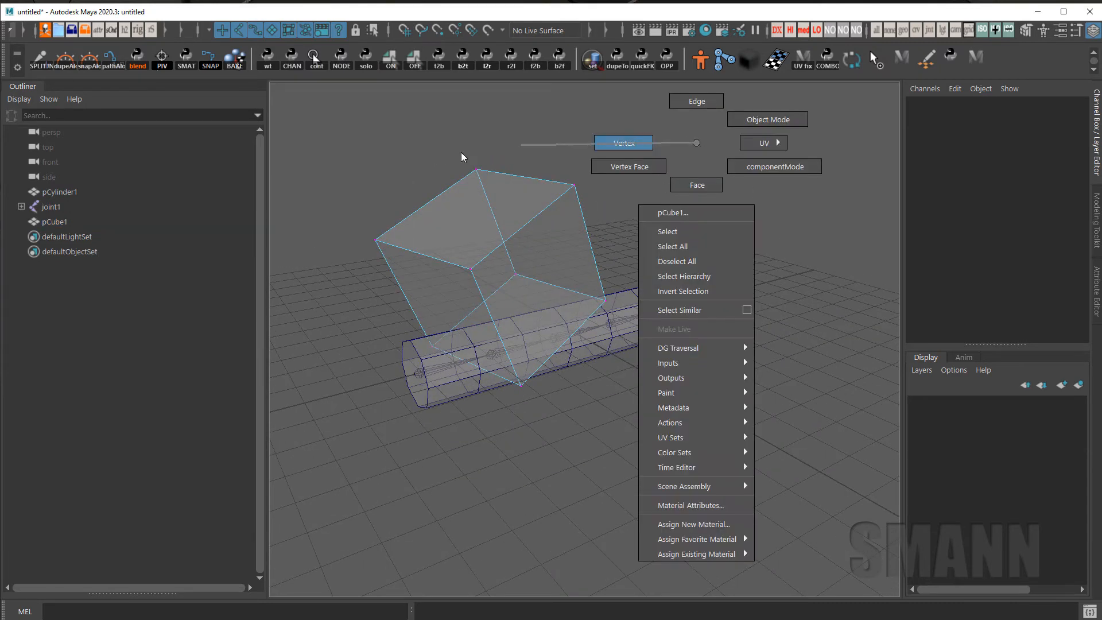
pyautogui.moveTo(351, 104); pyautogui.dragTo(673, 228)
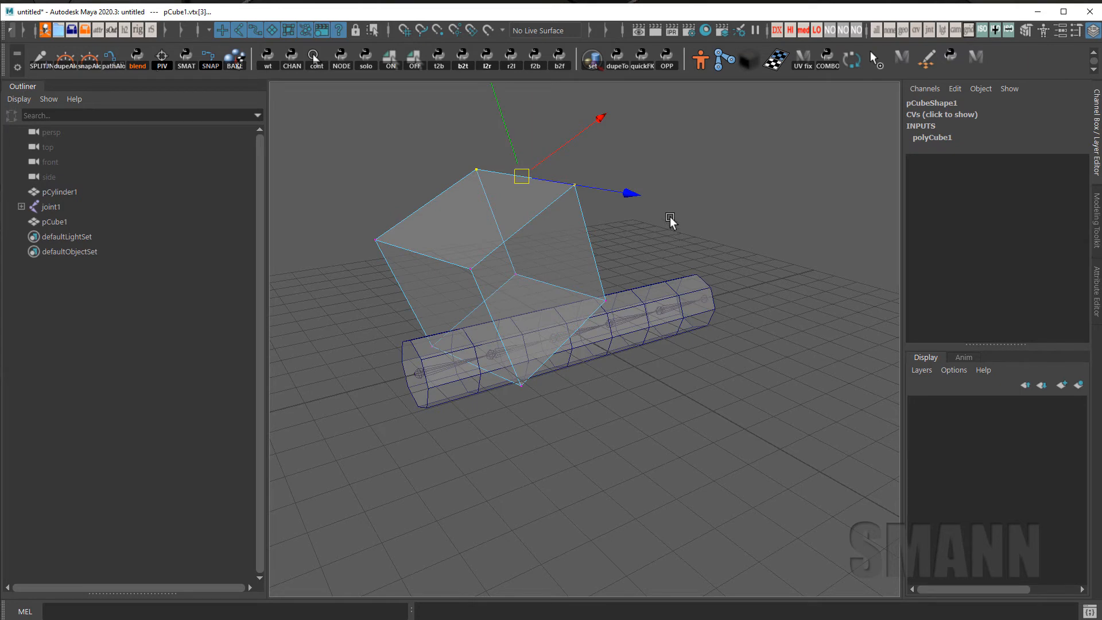
pyautogui.click(735, 198)
# Try marquee selections across the cube and the joints, and finish with pCube1 selected as an object
pyautogui.moveTo(419, 191); pyautogui.dragTo(590, 453)
pyautogui.click(703, 214)
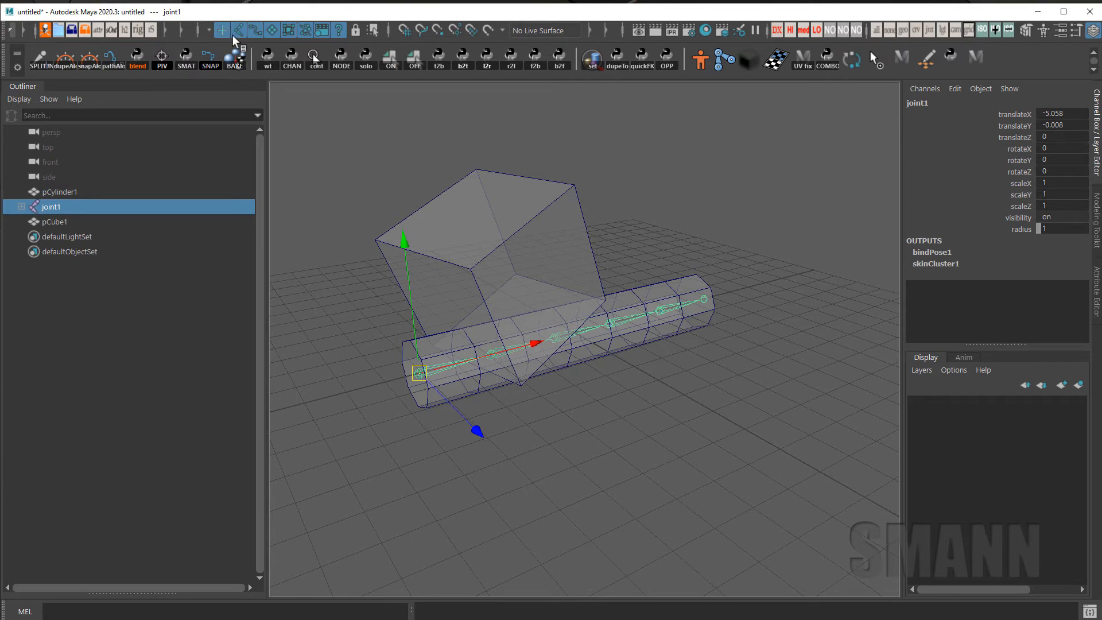
pyautogui.click(528, 216)
pyautogui.moveTo(471, 293); pyautogui.dragTo(646, 451)
pyautogui.click(447, 278)
pyautogui.moveTo(460, 290); pyautogui.dragTo(610, 449)
pyautogui.click(565, 235)
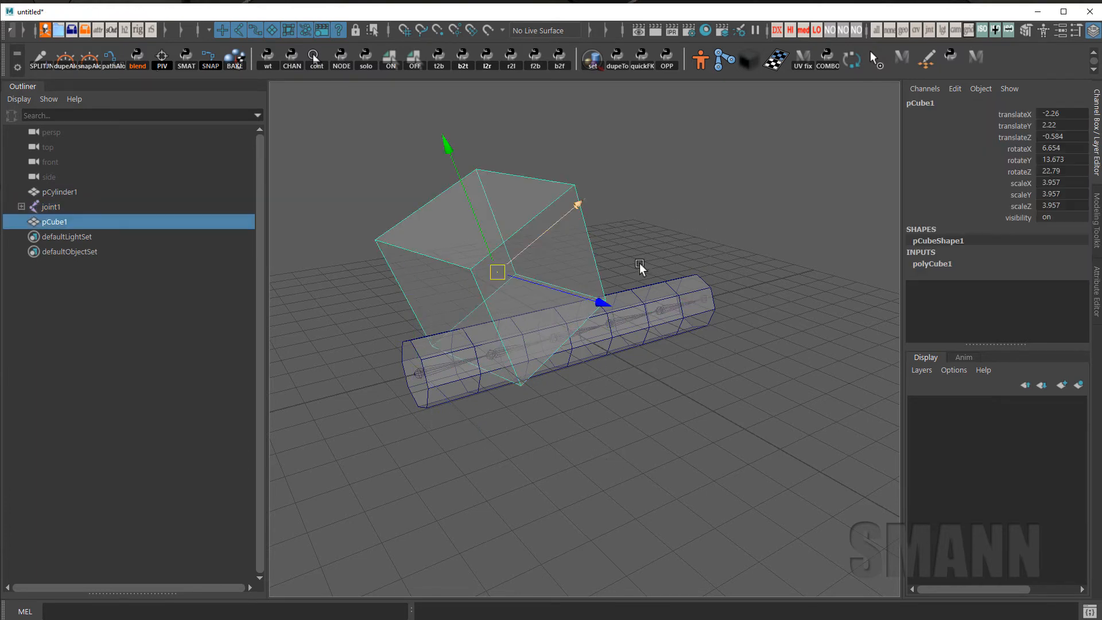
# Turn on component selection for pCube1, select its lowest vertex, clear it, and return to object selection
pyautogui.press('F8')
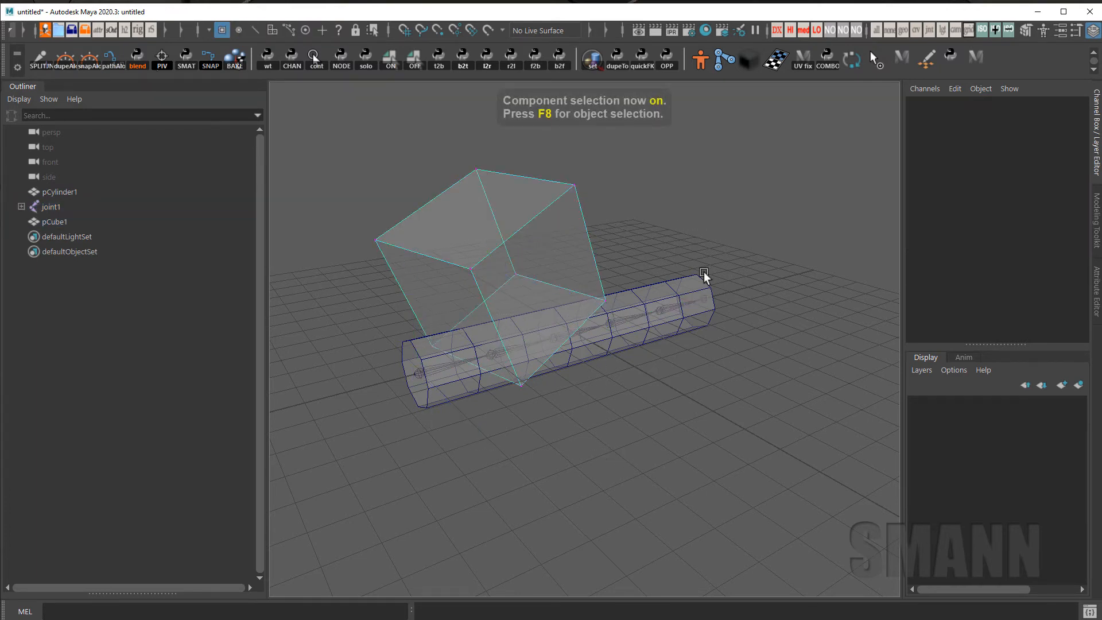
pyautogui.moveTo(460, 353); pyautogui.dragTo(585, 467)
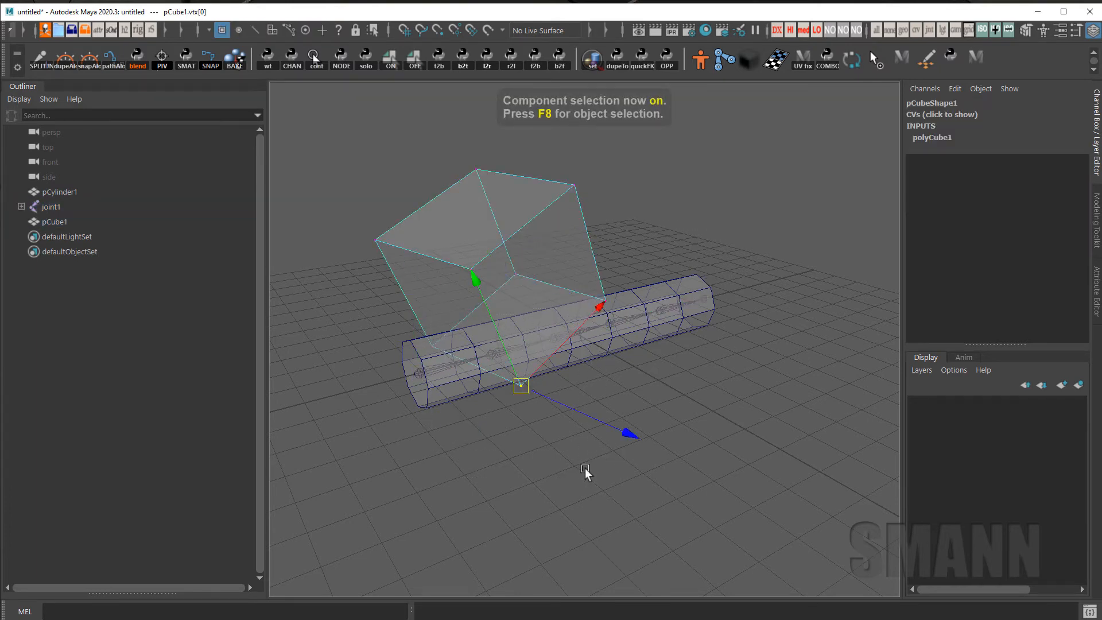
pyautogui.click(608, 494)
pyautogui.press('F8')
pyautogui.click(605, 218)
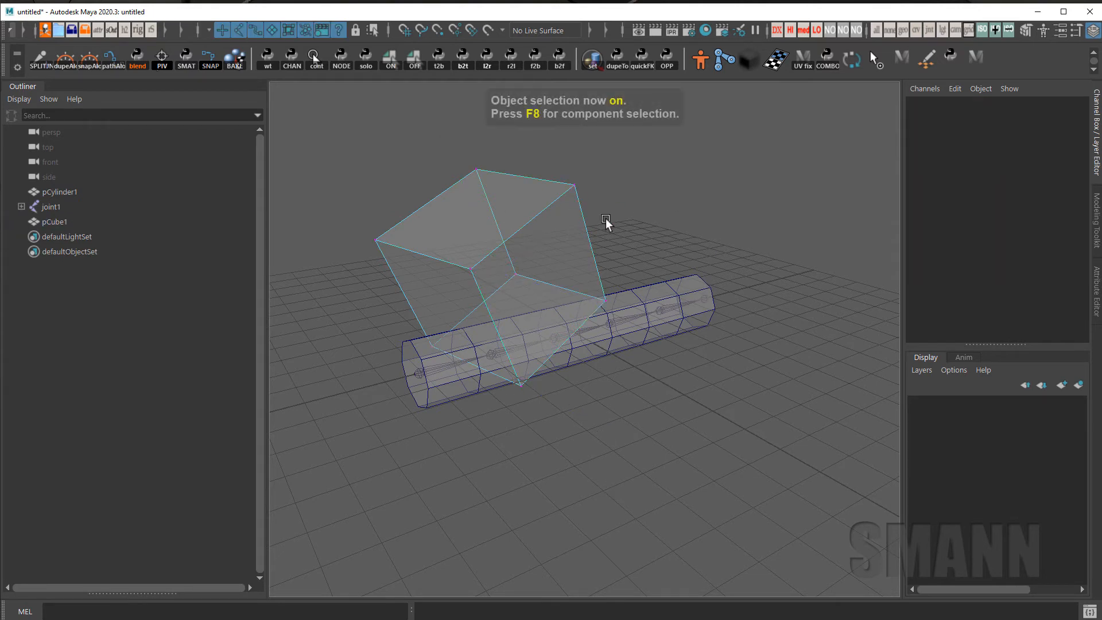
# Turn component selection on again, examine the cube's marking menu, and select the corner vertex vtx[3]
pyautogui.press('F8')
pyautogui.rightClick(651, 215)
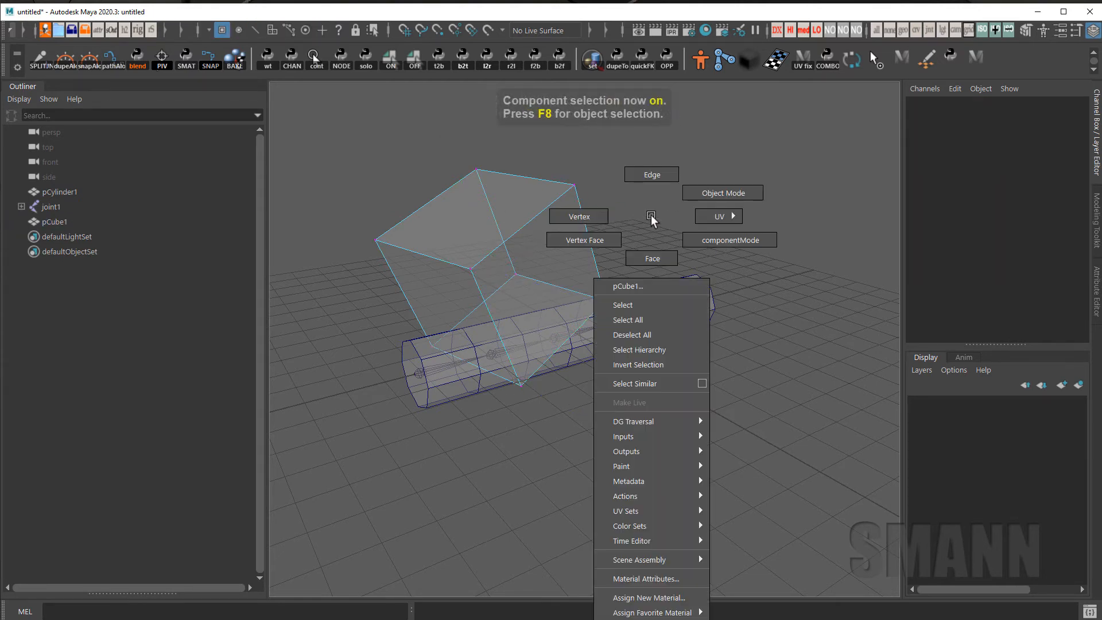
pyautogui.click(626, 296)
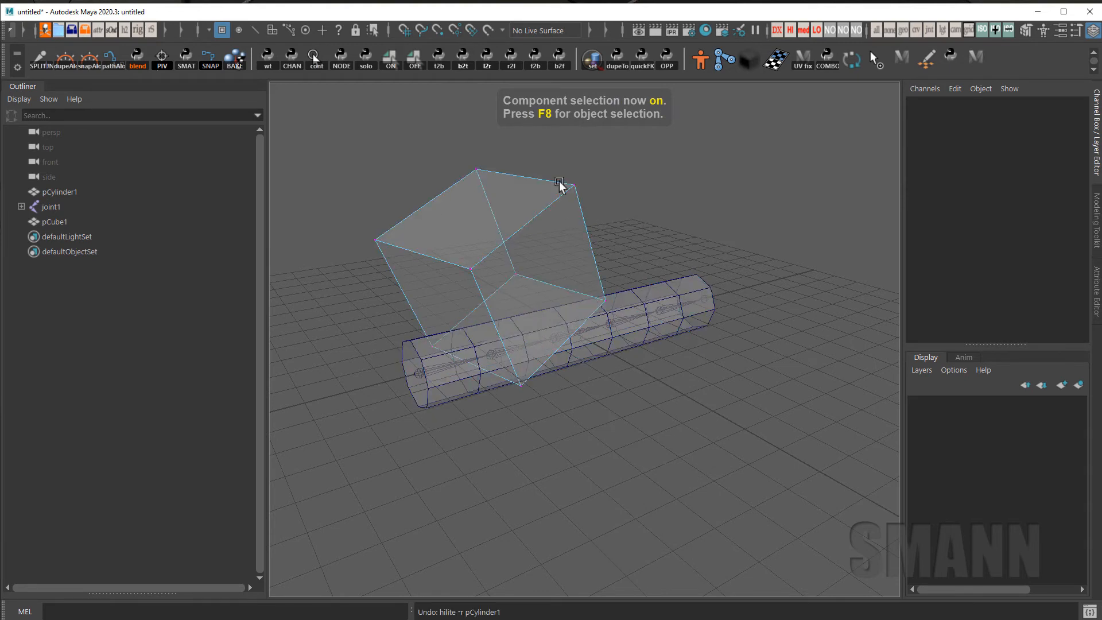
pyautogui.moveTo(559, 179); pyautogui.dragTo(598, 214)
# Return the cube to Object Mode, add joint5 to the selection, and remove the cube from it
pyautogui.moveTo(602, 217); pyautogui.dragTo(694, 170, button='right')
pyautogui.keyDown('shift'); pyautogui.moveTo(646, 287); pyautogui.dragTo(631, 375); pyautogui.keyUp('shift')
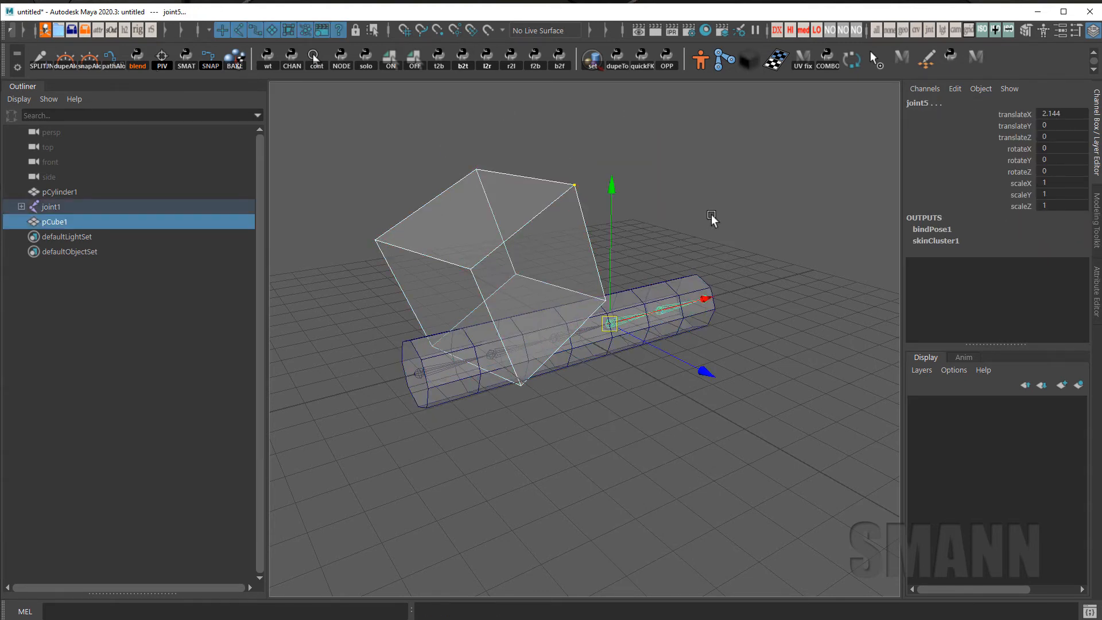
pyautogui.keyDown('ctrl'); pyautogui.click(532, 246); pyautogui.keyUp('ctrl')
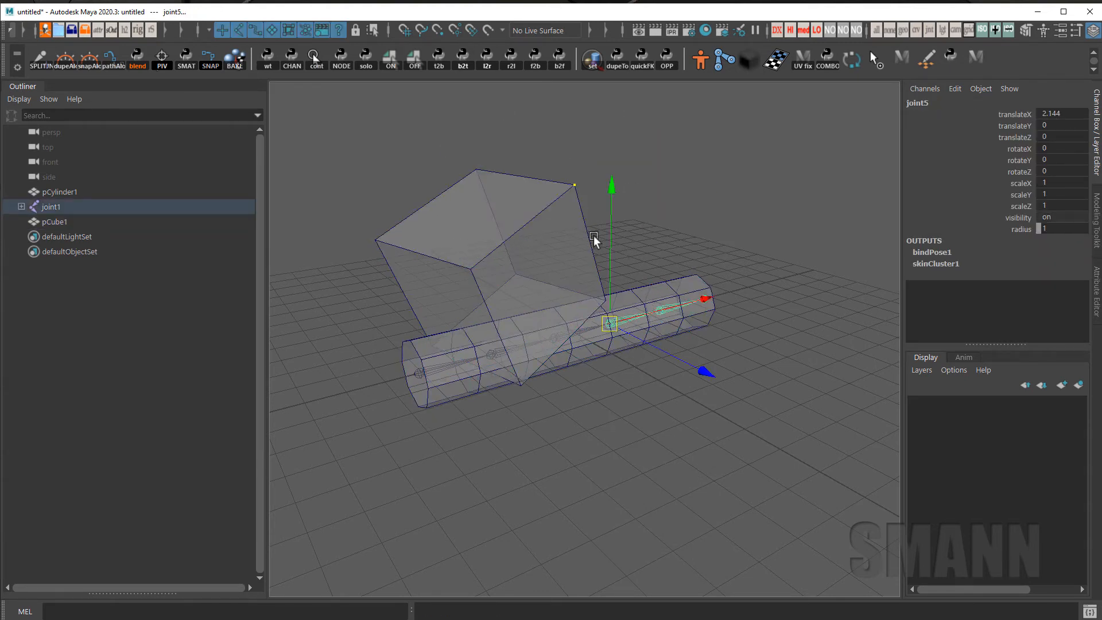
# Switch pCube1 to face mode, select its upper face, and select joint5 along with it
pyautogui.click(497, 169)
pyautogui.moveTo(497, 168); pyautogui.dragTo(506, 198, button='right')
pyautogui.click(516, 205)
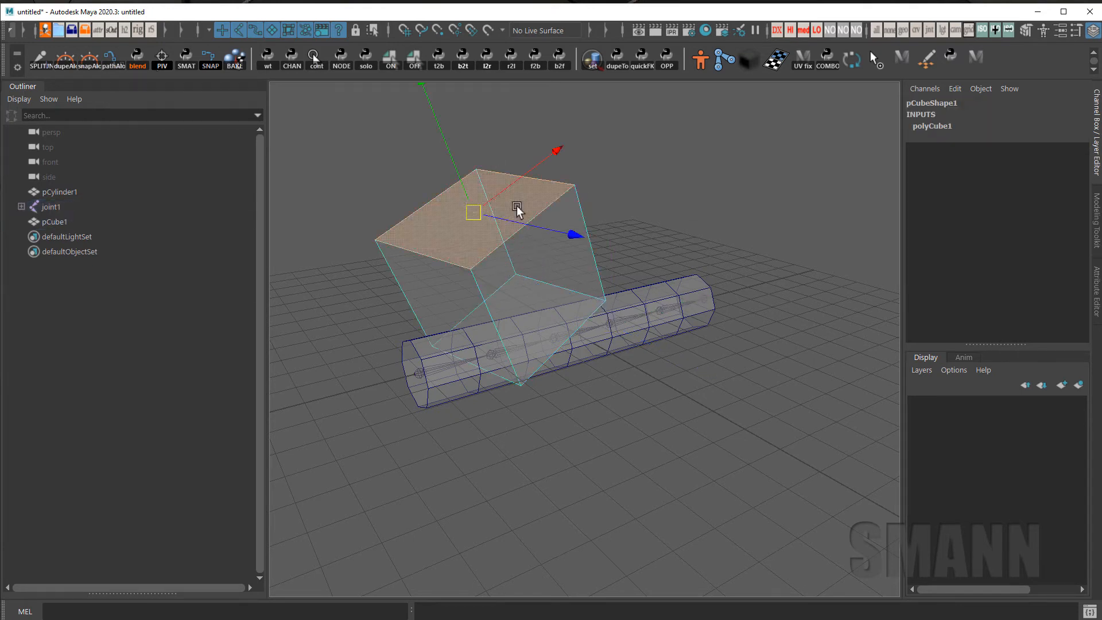
pyautogui.keyDown('shift'); pyautogui.moveTo(639, 308); pyautogui.dragTo(624, 345); pyautogui.keyUp('shift')
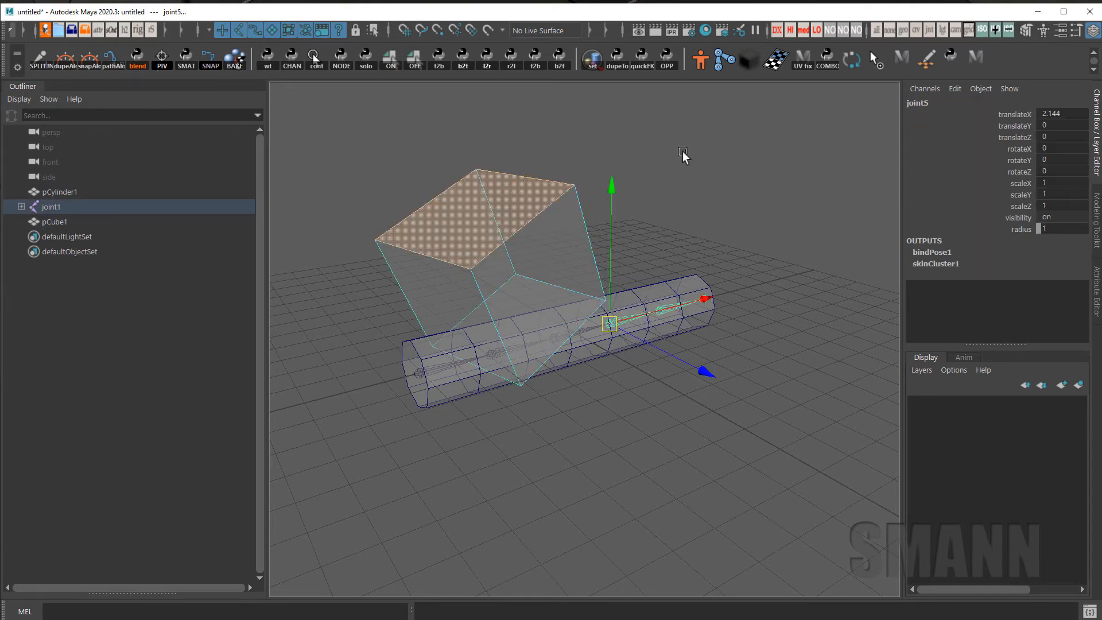
# Toggle component selection on and off, and return pCube1 to Object Mode
pyautogui.press('F8')
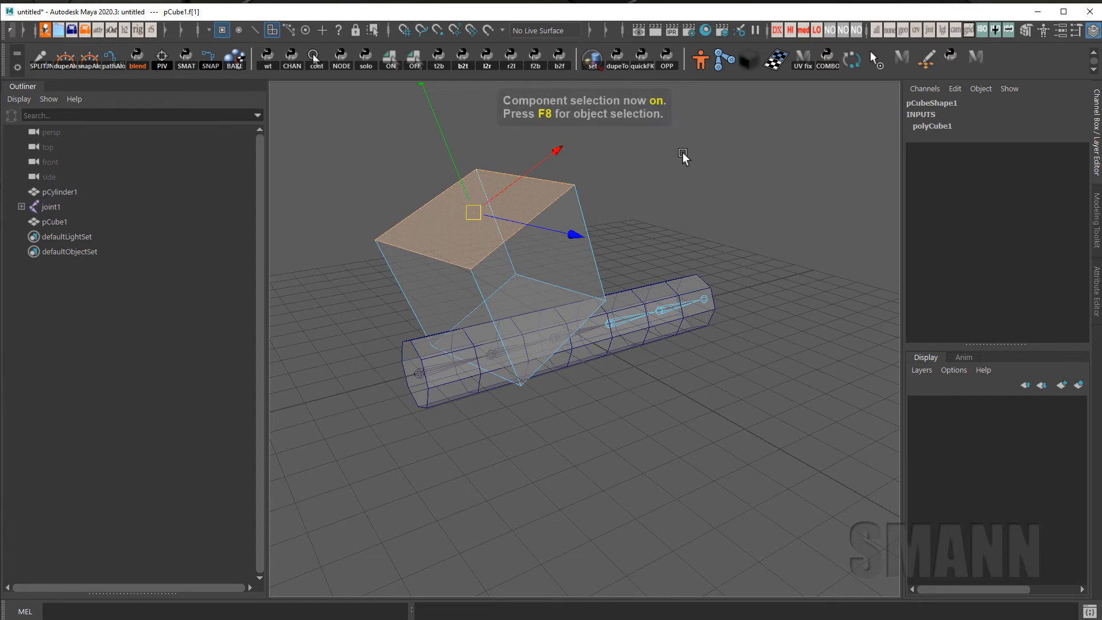
pyautogui.press('F8')
pyautogui.moveTo(677, 211)
pyautogui.mouseDown(button='right')
pyautogui.moveTo(648, 211)
pyautogui.moveTo(626, 181)
pyautogui.moveTo(676, 211)
pyautogui.mouseUp(button='right')
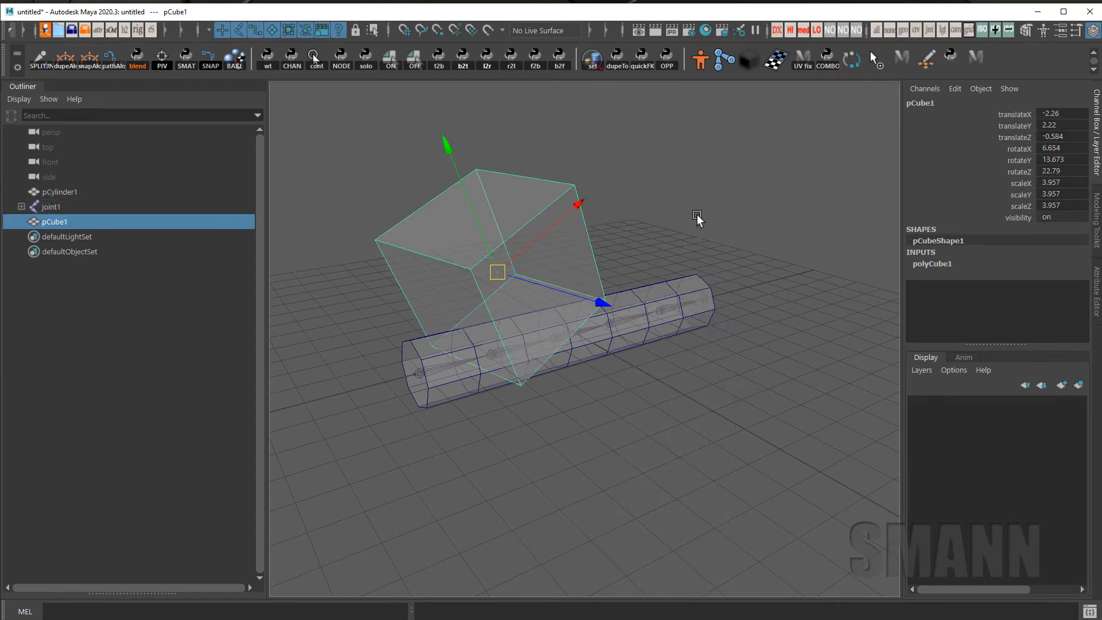
# Enter componentMode from the cube's marking menu, try vertex selections on the cube and cylinder, and return to object selection
pyautogui.moveTo(642, 176); pyautogui.dragTo(804, 267, button='right')
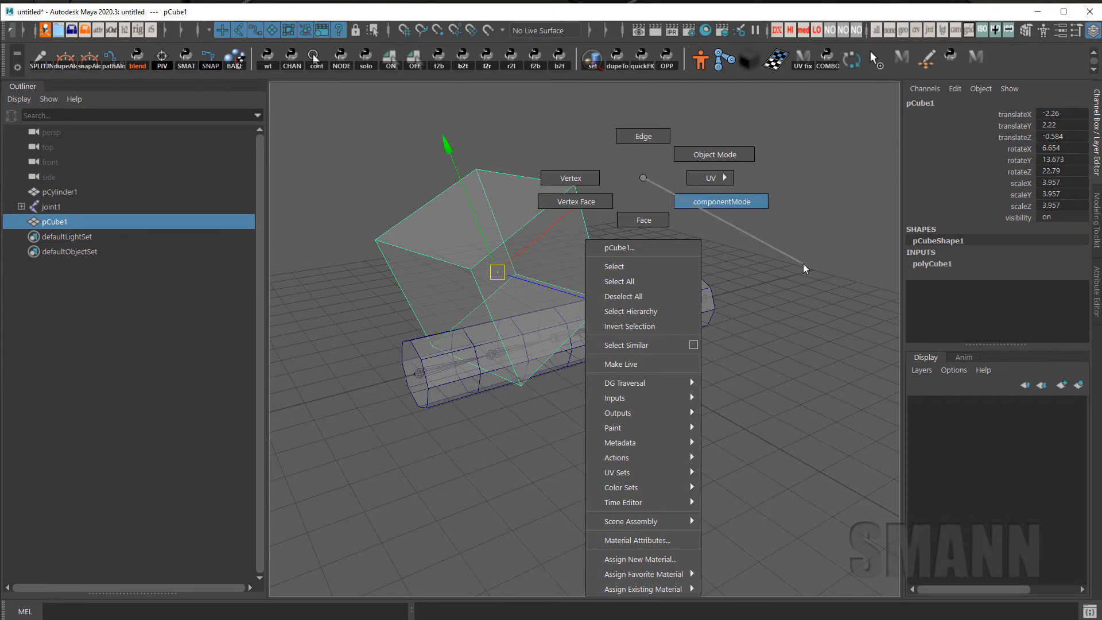
pyautogui.moveTo(804, 263); pyautogui.dragTo(808, 267, button='right')
pyautogui.moveTo(460, 305); pyautogui.dragTo(401, 403)
pyautogui.moveTo(622, 329); pyautogui.dragTo(585, 277)
pyautogui.moveTo(498, 154); pyautogui.dragTo(454, 189)
pyautogui.moveTo(383, 189); pyautogui.dragTo(365, 264)
pyautogui.moveTo(631, 274); pyautogui.dragTo(563, 368)
pyautogui.click(481, 373)
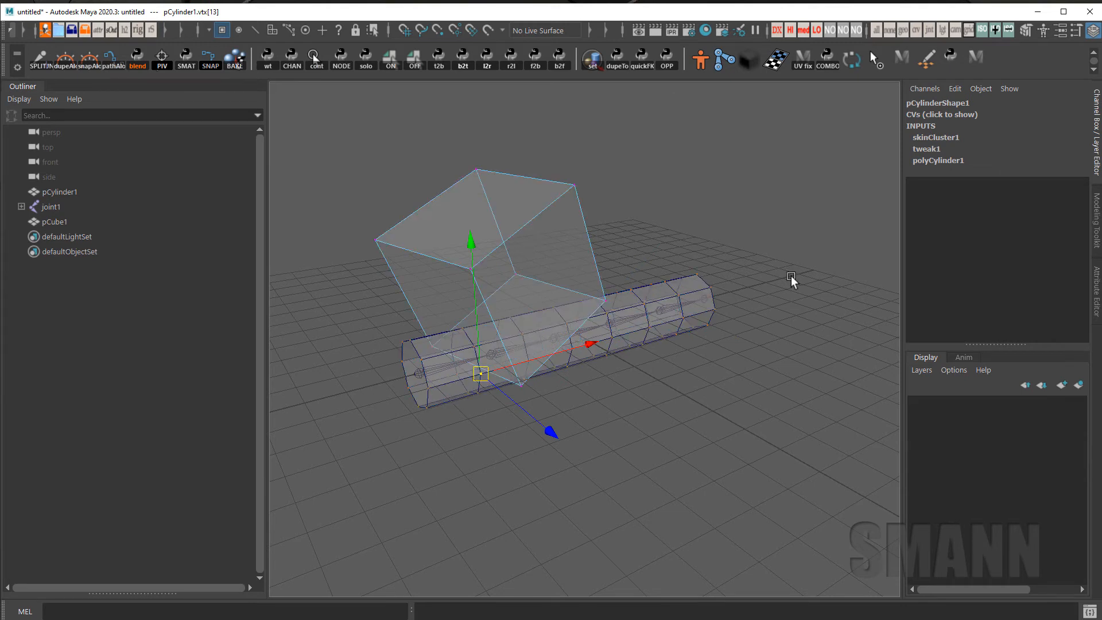
pyautogui.moveTo(656, 169); pyautogui.dragTo(766, 236, button='right')
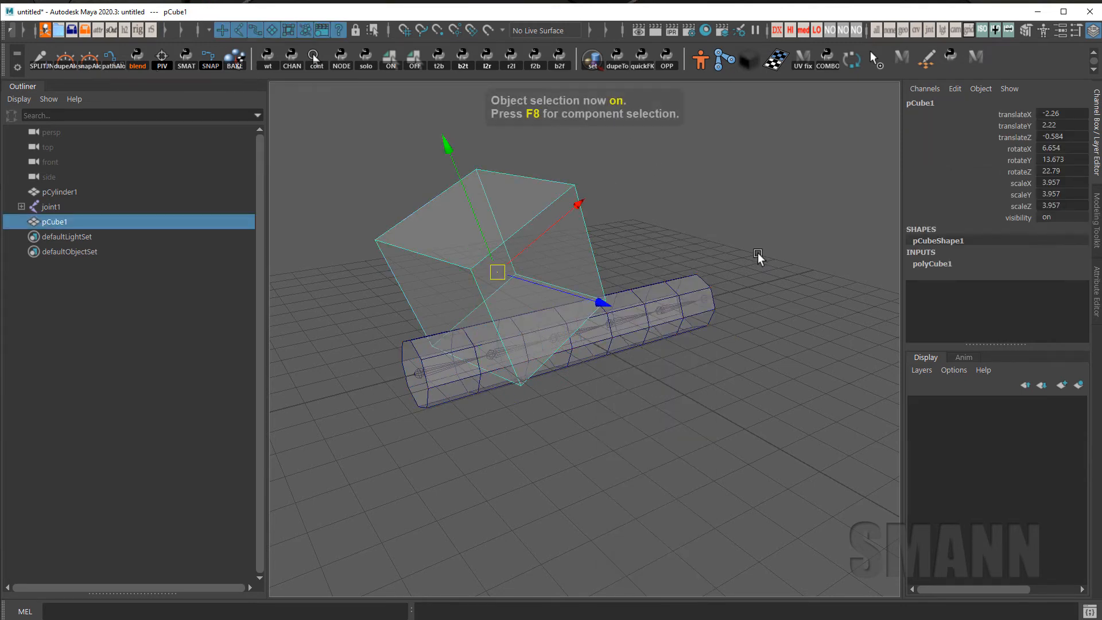
# Switch pCube1 to vertices with corner vtx[3] selected, return it to Object Mode, and clear the selection
pyautogui.moveTo(645, 207); pyautogui.dragTo(772, 118, button='right')
pyautogui.press('F9')
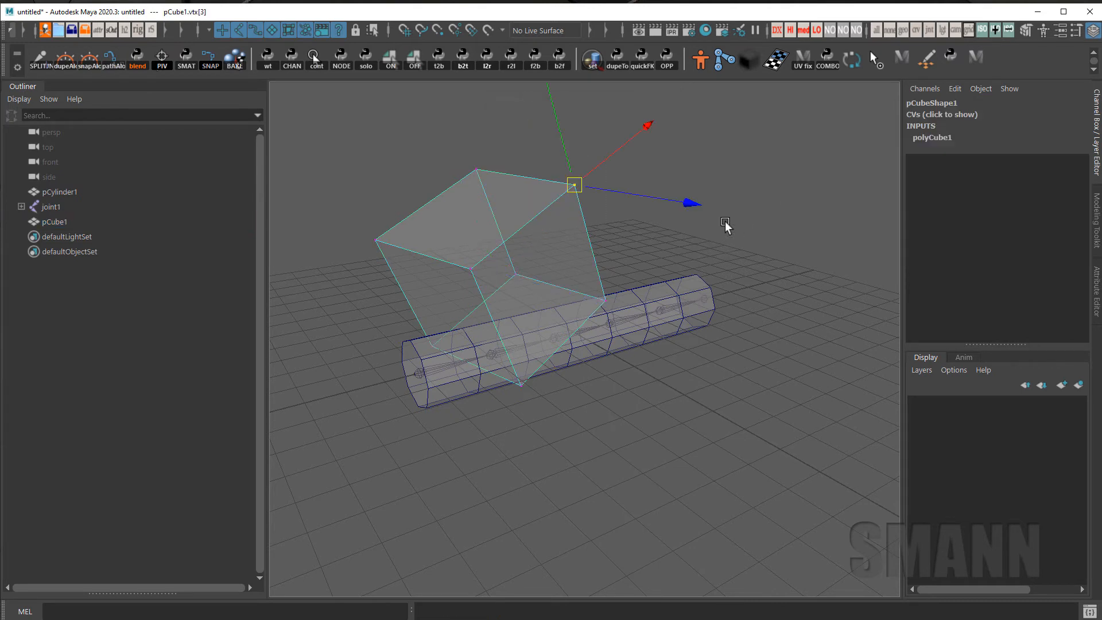
pyautogui.press('F8')
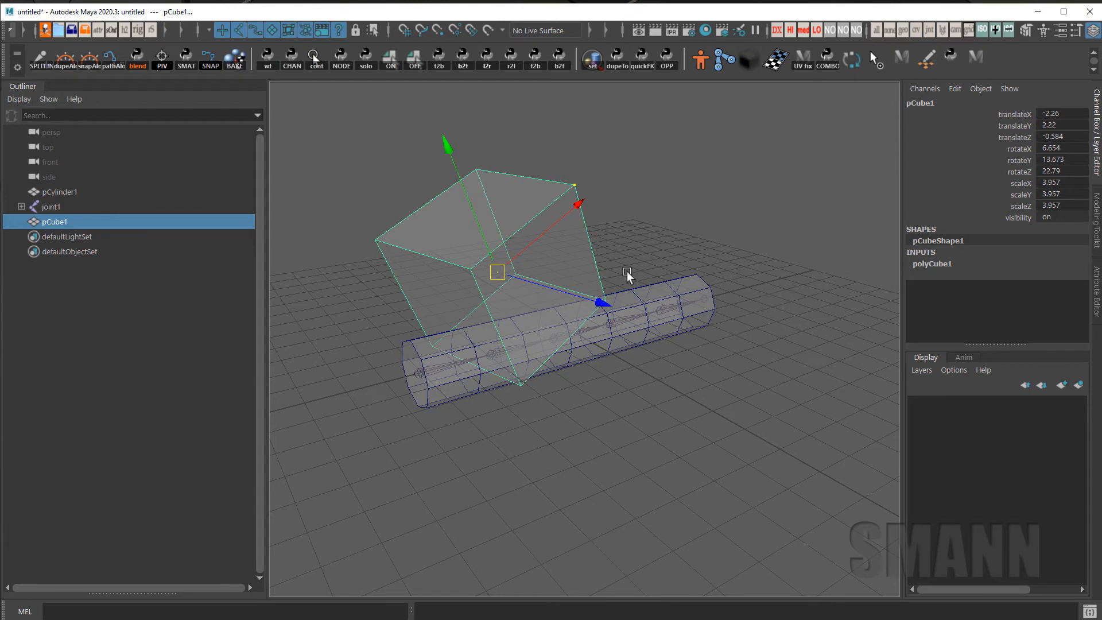
pyautogui.moveTo(722, 268); pyautogui.dragTo(721, 261, button='right')
pyautogui.click(722, 261)
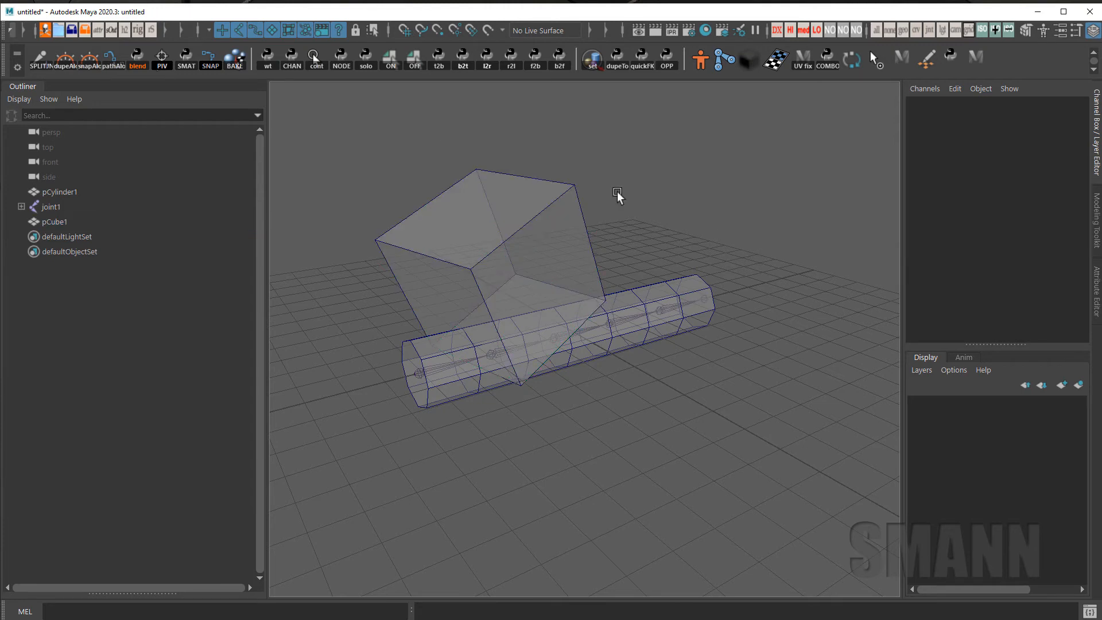
# Marquee-select the cube's upper vertices, return the cube to Object Mode, try moving it, and undo the move
pyautogui.moveTo(370, 161); pyautogui.dragTo(611, 256)
pyautogui.moveTo(690, 192); pyautogui.dragTo(826, 142, button='right')
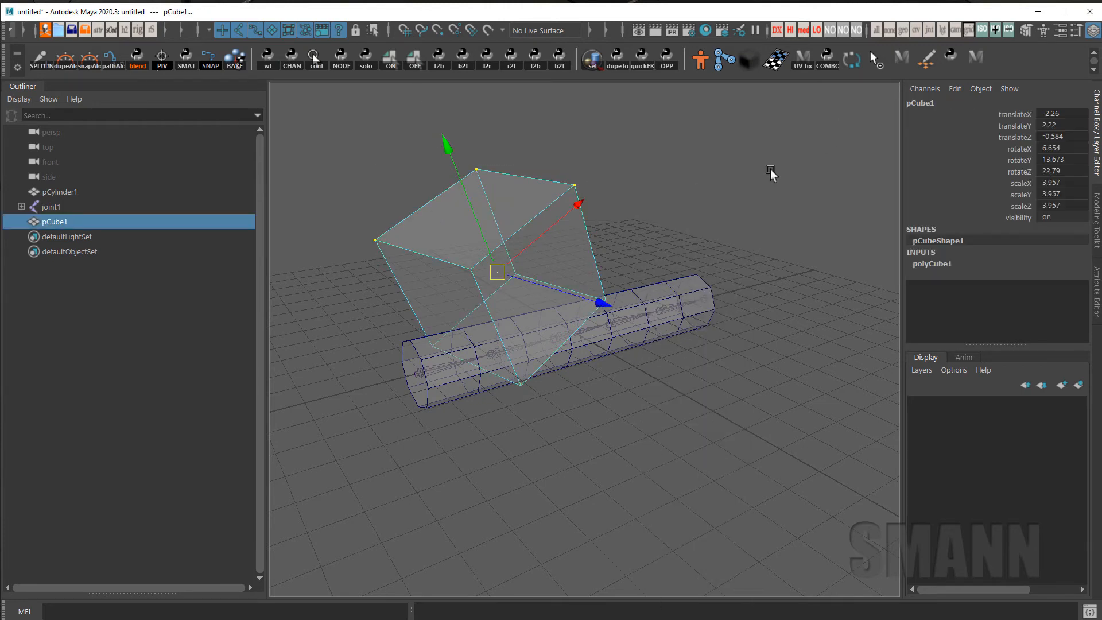
pyautogui.moveTo(682, 323)
pyautogui.mouseDown(button='middle')
pyautogui.moveTo(645, 332)
pyautogui.moveTo(688, 315)
pyautogui.mouseUp(button='middle')
pyautogui.hotkey('ctrl', 'z')
# Select pCube1 and examine its marking menu, including the Vertex, Object Mode and componentMode entries
pyautogui.keyDown('alt'); pyautogui.moveTo(691, 439); pyautogui.dragTo(686, 411); pyautogui.keyUp('alt')
pyautogui.click(685, 410)
pyautogui.click(582, 251)
pyautogui.keyDown('alt'); pyautogui.moveTo(585, 251); pyautogui.dragTo(688, 301); pyautogui.keyUp('alt')
pyautogui.rightClick(676, 212)
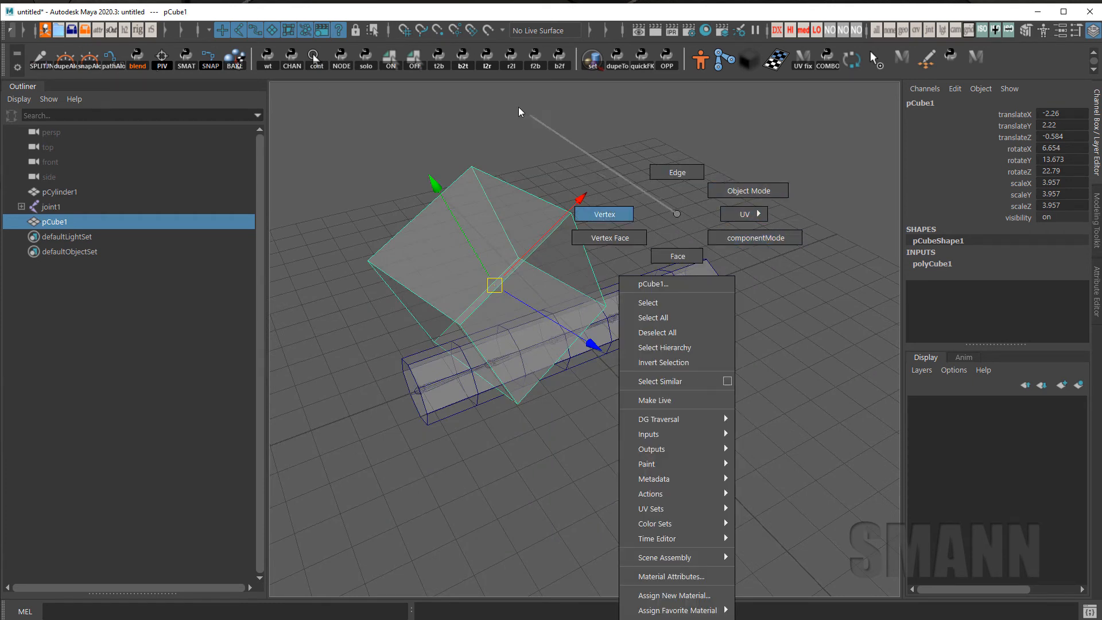
pyautogui.moveTo(682, 211); pyautogui.dragTo(676, 213, button='right')
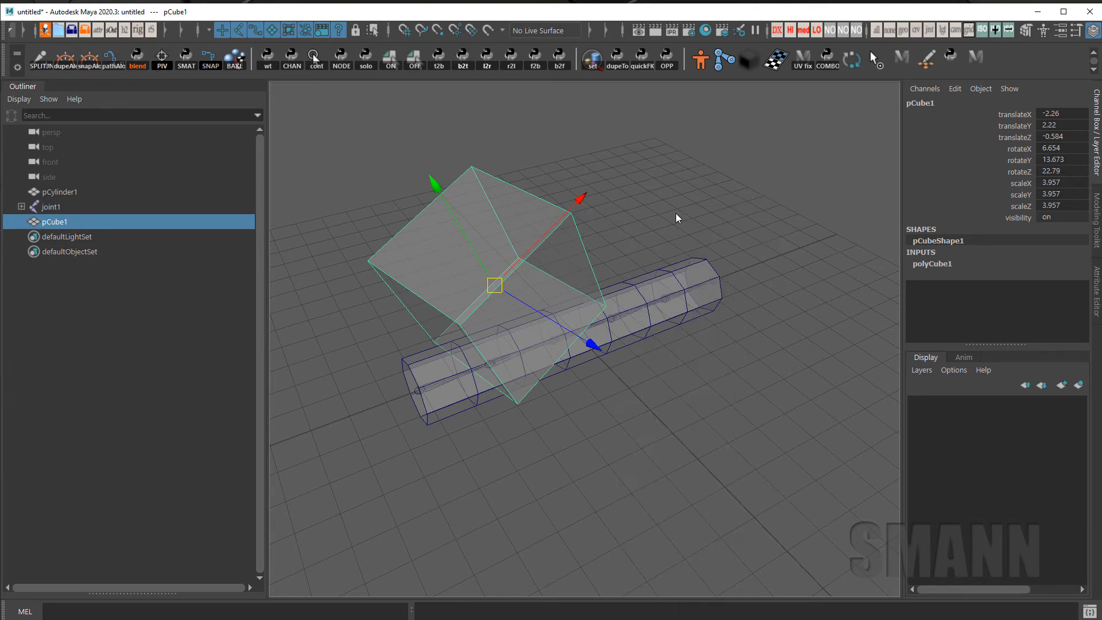
pyautogui.rightClick(676, 213)
pyautogui.keyDown('alt'); pyautogui.moveTo(669, 350); pyautogui.dragTo(667, 325); pyautogui.keyUp('alt')
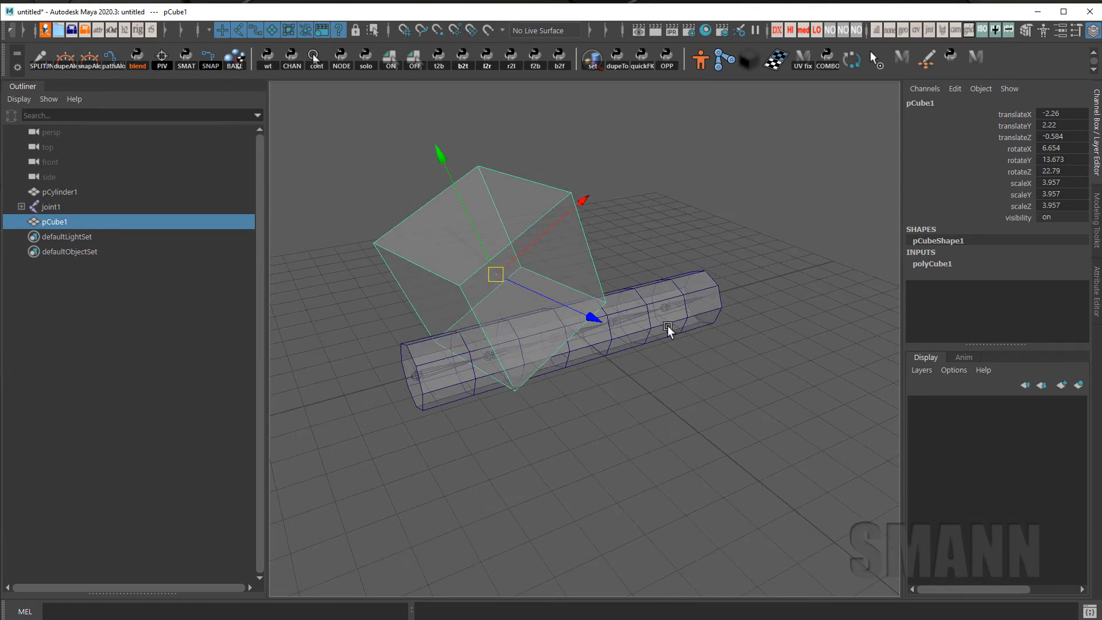
# Rotate a joint inside the cylinder to bend its far end upward, and select pCylinder1
pyautogui.moveTo(637, 282); pyautogui.dragTo(626, 325)
pyautogui.press('e')
pyautogui.moveTo(568, 305); pyautogui.dragTo(769, 249)
pyautogui.click(769, 249)
pyautogui.click(688, 283)
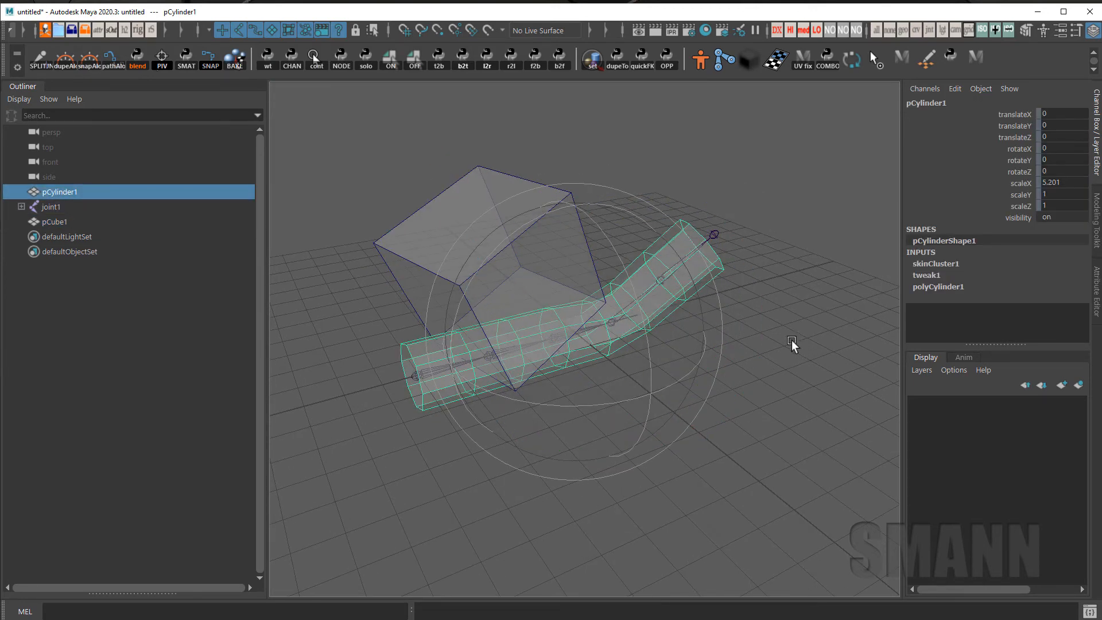
# Start the Paint Skin Weights Tool on pCylinder1 from its marking menu, then leave the tool and clear the selection
pyautogui.rightClick(820, 271)
pyautogui.moveTo(819, 267)
pyautogui.mouseDown(button='right')
pyautogui.moveTo(573, 173)
pyautogui.moveTo(899, 293)
pyautogui.moveTo(732, 245)
pyautogui.mouseUp(button='right')
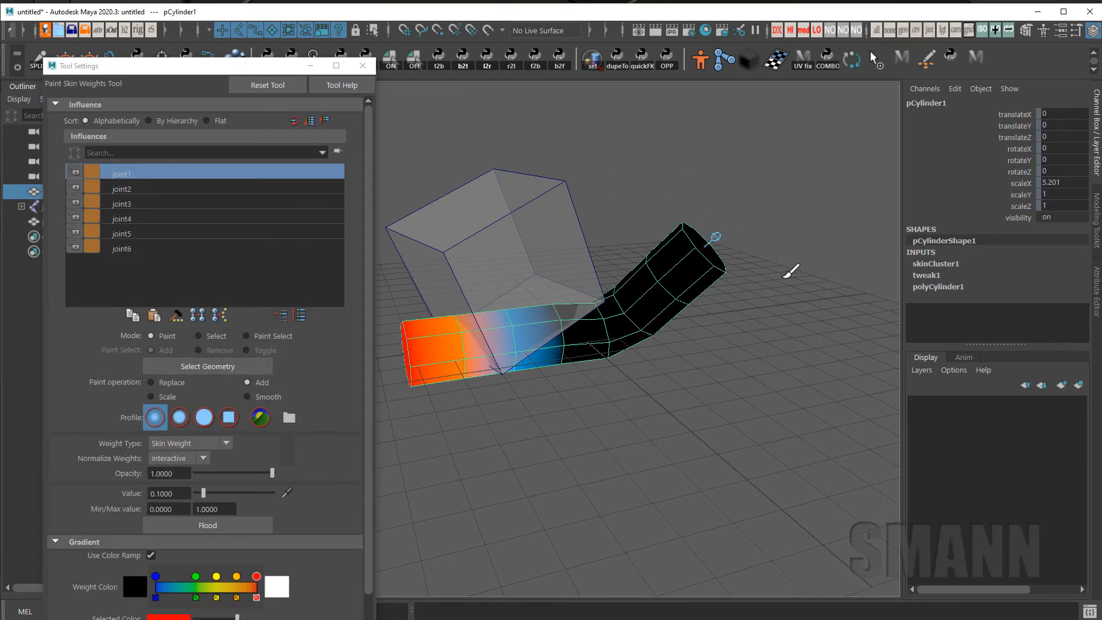
pyautogui.press('q')
pyautogui.click(705, 311)
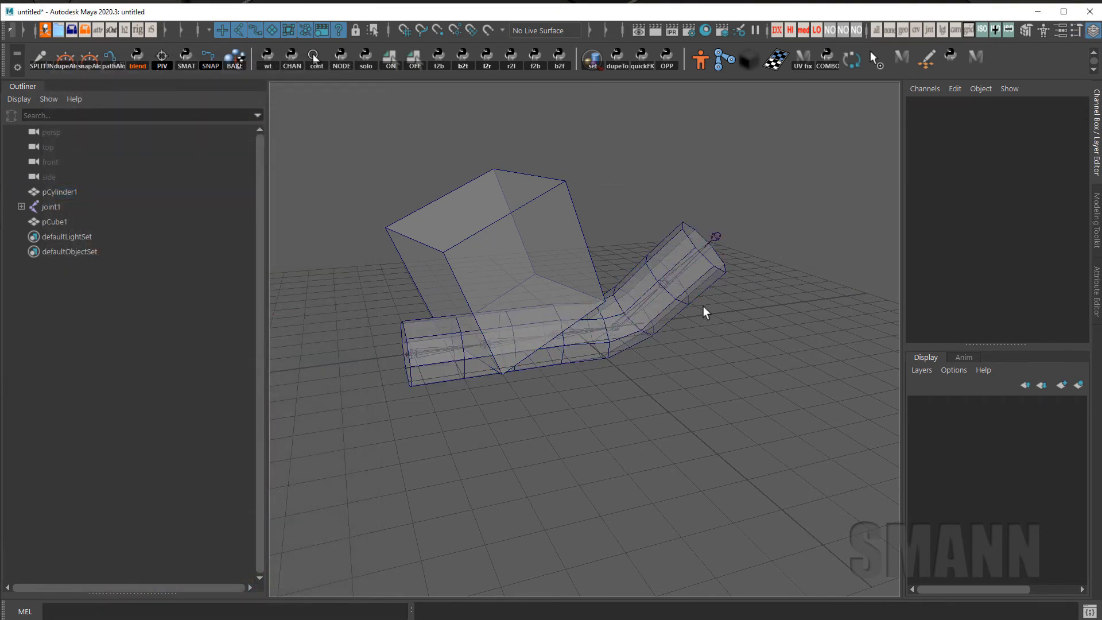
# Try rotating the joints at the cylinder's far end, and undo the joint rotations
pyautogui.moveTo(724, 284); pyautogui.dragTo(726, 286)
pyautogui.moveTo(712, 280); pyautogui.dragTo(595, 274)
pyautogui.hotkey('ctrl', 'z')
pyautogui.hotkey('ctrl', 'z')
pyautogui.hotkey('ctrl', 'z')
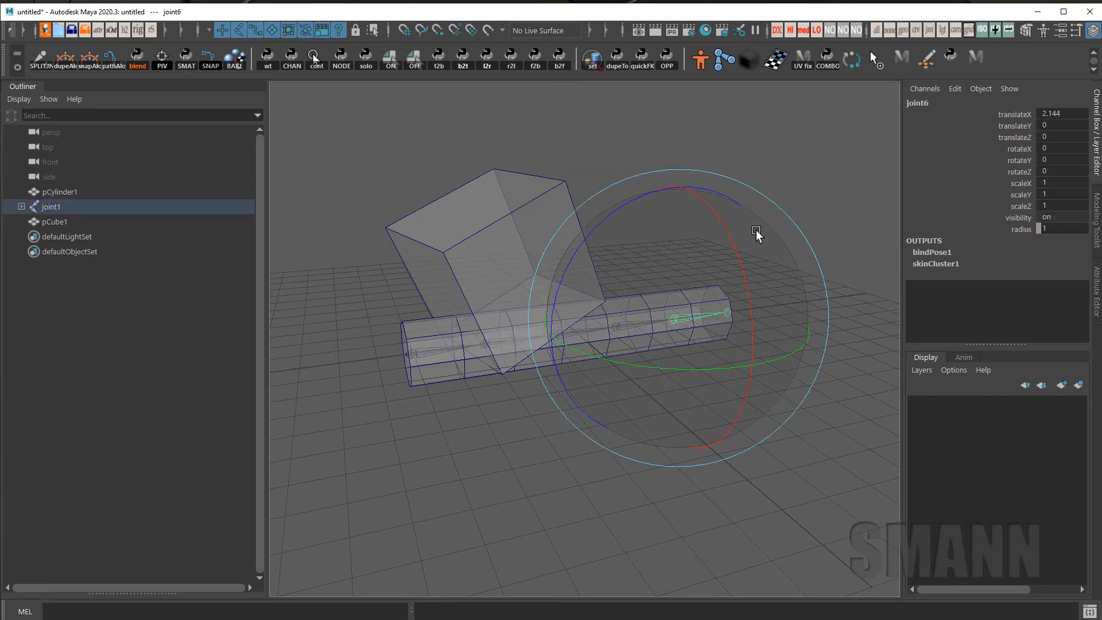
pyautogui.keyDown('alt'); pyautogui.moveTo(800, 215); pyautogui.dragTo(711, 381); pyautogui.keyUp('alt')
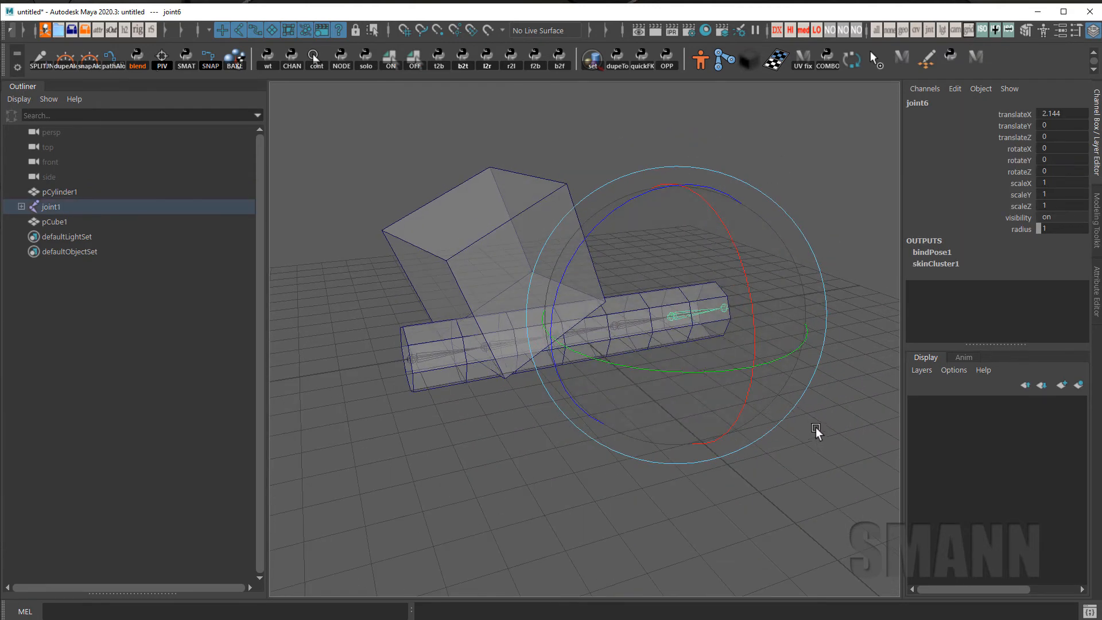
pyautogui.keyDown('alt'); pyautogui.moveTo(815, 427); pyautogui.dragTo(749, 421); pyautogui.keyUp('alt')
pyautogui.hotkey('ctrl', 'z')
pyautogui.hotkey('ctrl', 'z')
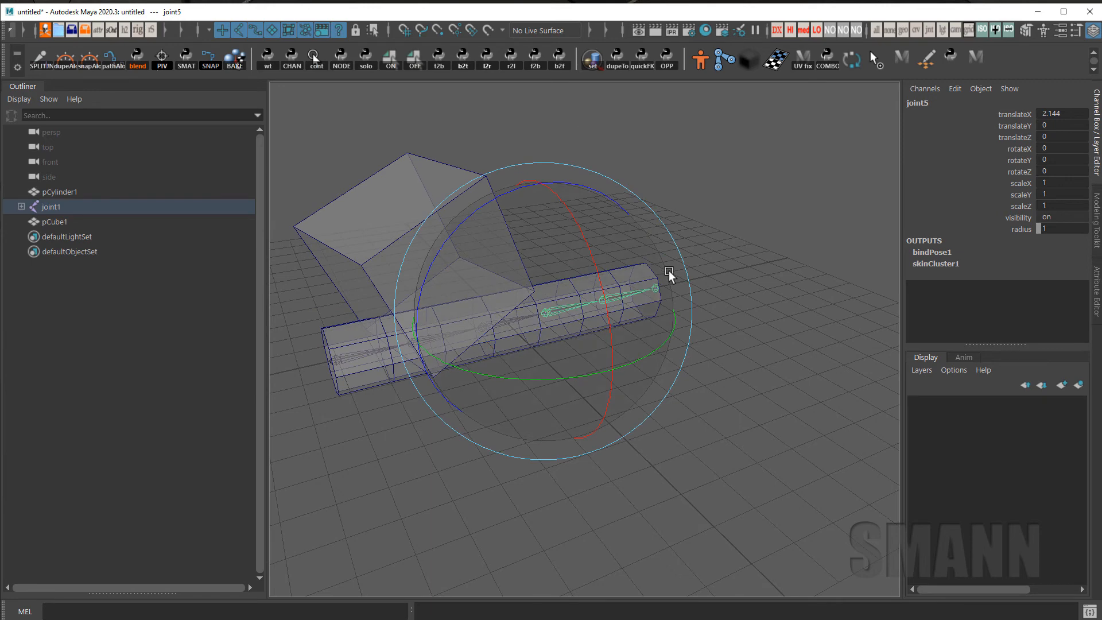
pyautogui.hotkey('ctrl', 'z')
# Select the bent pCylinder1 and choose Paint Skin Weights Tool from its marking menu
pyautogui.rightClick(733, 237)
pyautogui.click(670, 287)
pyautogui.click(648, 269)
pyautogui.moveTo(688, 239); pyautogui.dragTo(607, 142, button='right')
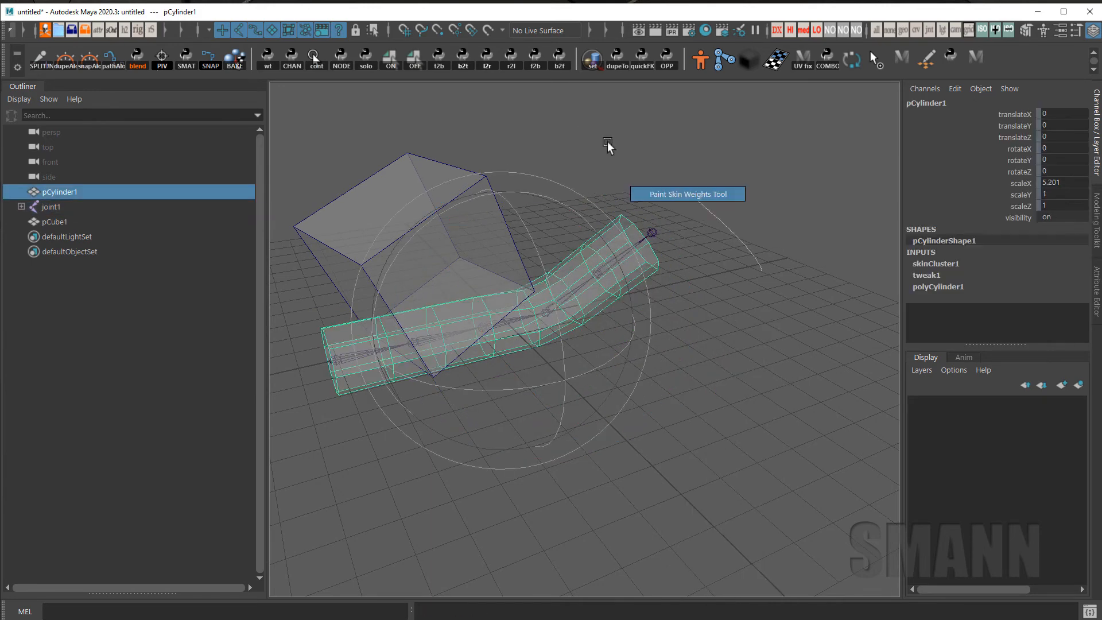
# Leave skin weight painting and close the Tool Settings and sm_chan_tools_solo windows
pyautogui.press('w')
pyautogui.click(695, 215)
pyautogui.click(366, 65)
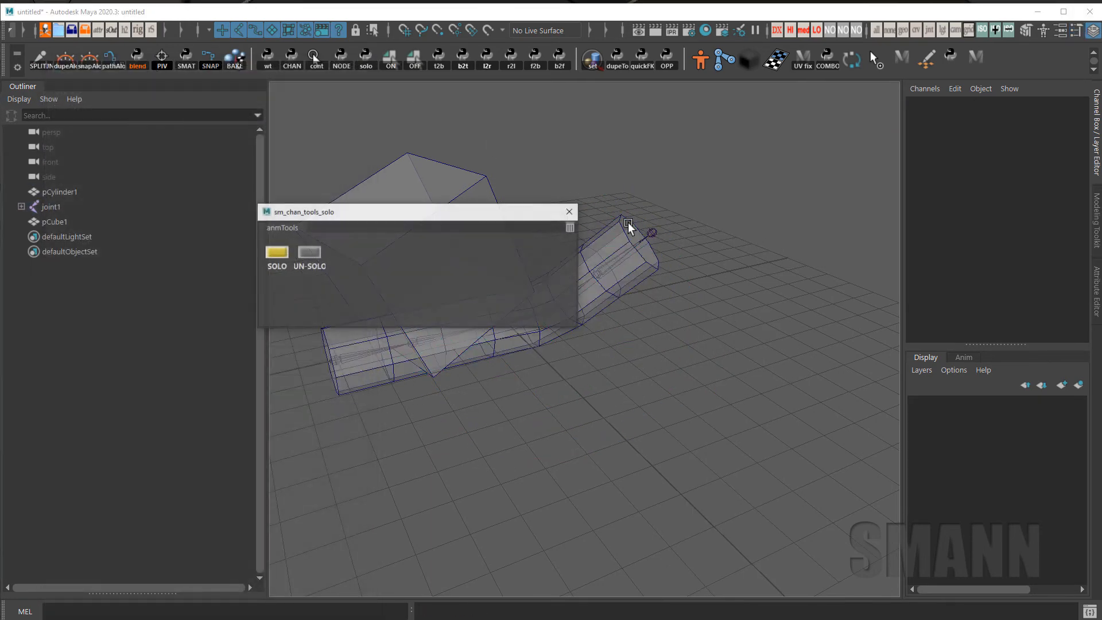
pyautogui.click(571, 212)
pyautogui.rightClick(680, 197)
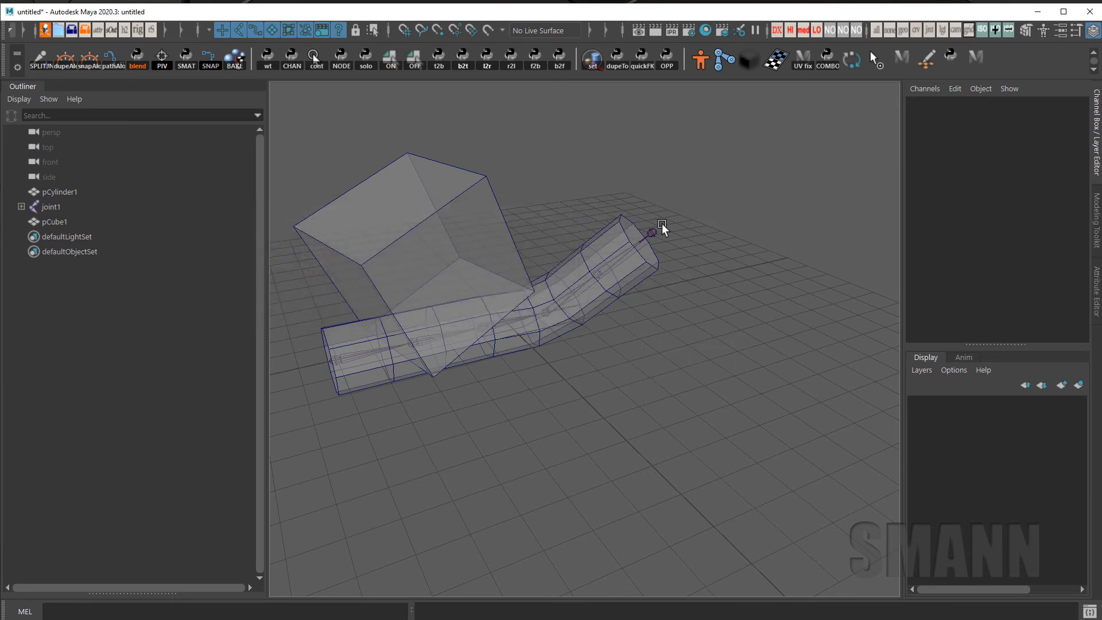
# Undo the joint rotation that bends the cylinder
pyautogui.keyDown('alt'); pyautogui.moveTo(662, 222); pyautogui.dragTo(700, 264); pyautogui.keyUp('alt')
pyautogui.hotkey('ctrl', 'z')
pyautogui.hotkey('ctrl', 'z')
pyautogui.hotkey('ctrl', 'z')
pyautogui.hotkey('ctrl', 'z')
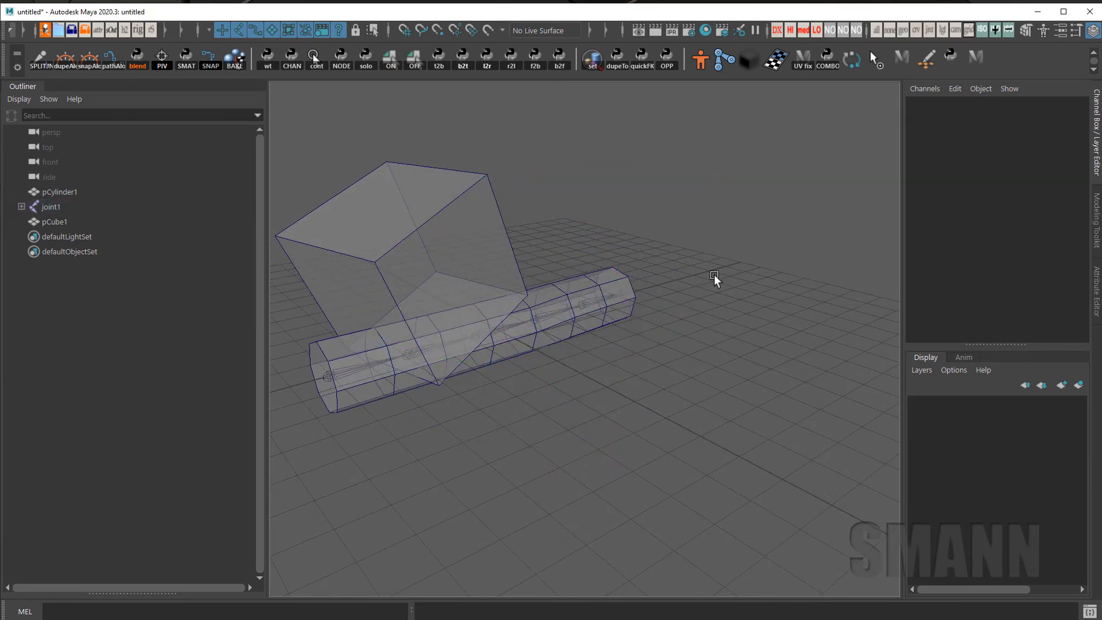
# Switch pCube1 to Vertex Face selection from its marking menu and try selecting vertex faces at several corners
pyautogui.click(486, 198)
pyautogui.rightClick(650, 189)
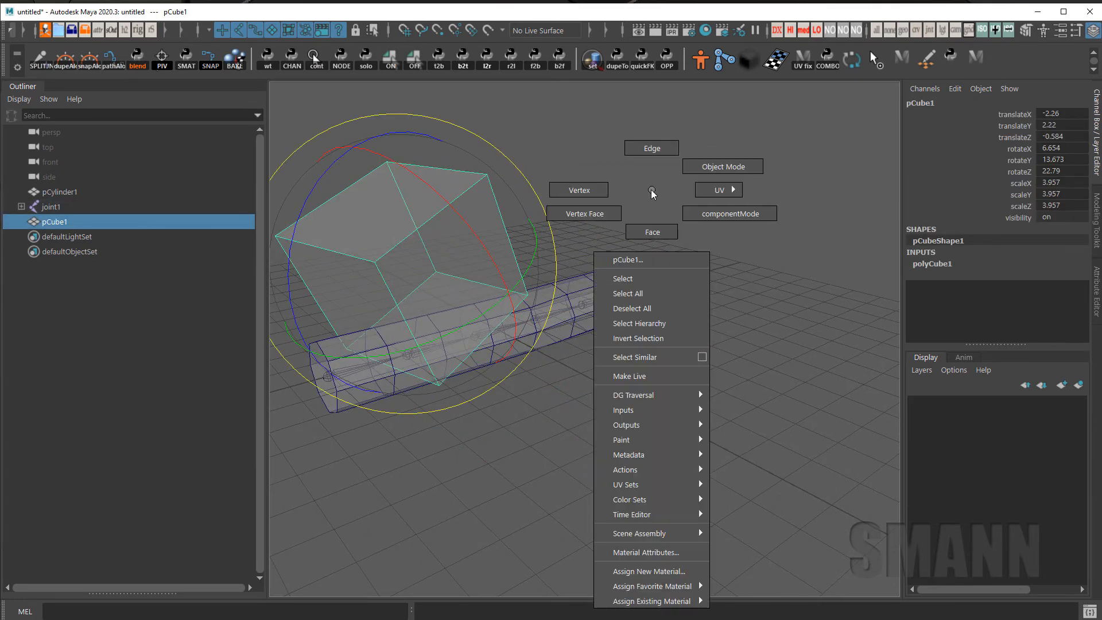
pyautogui.click(581, 213)
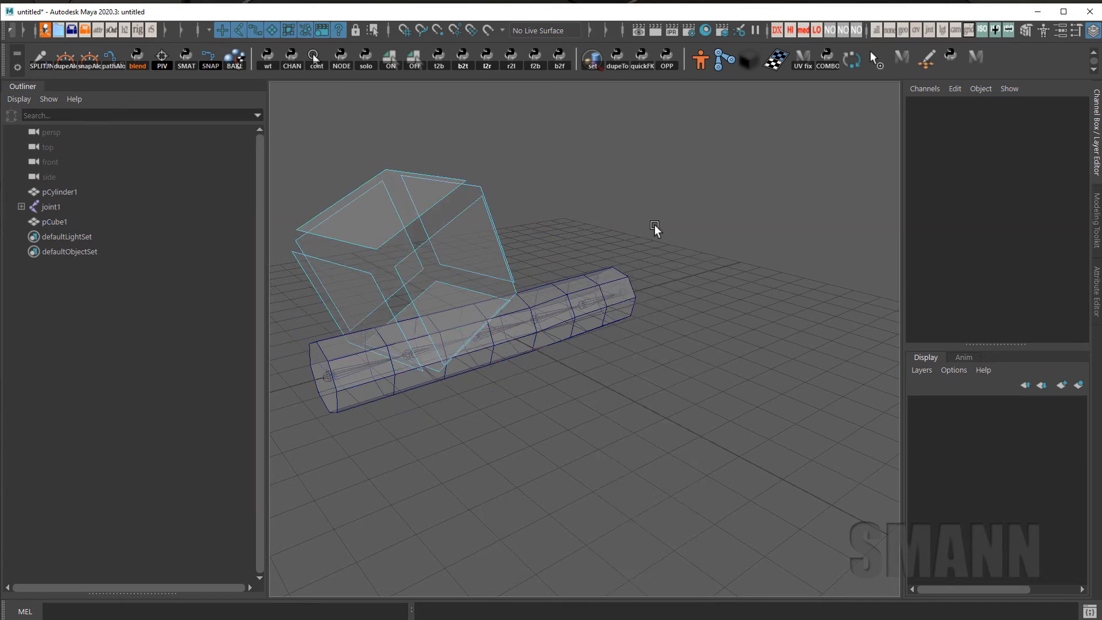
pyautogui.moveTo(649, 210); pyautogui.dragTo(411, 138)
pyautogui.moveTo(308, 173); pyautogui.dragTo(414, 270)
pyautogui.moveTo(662, 210); pyautogui.dragTo(492, 141)
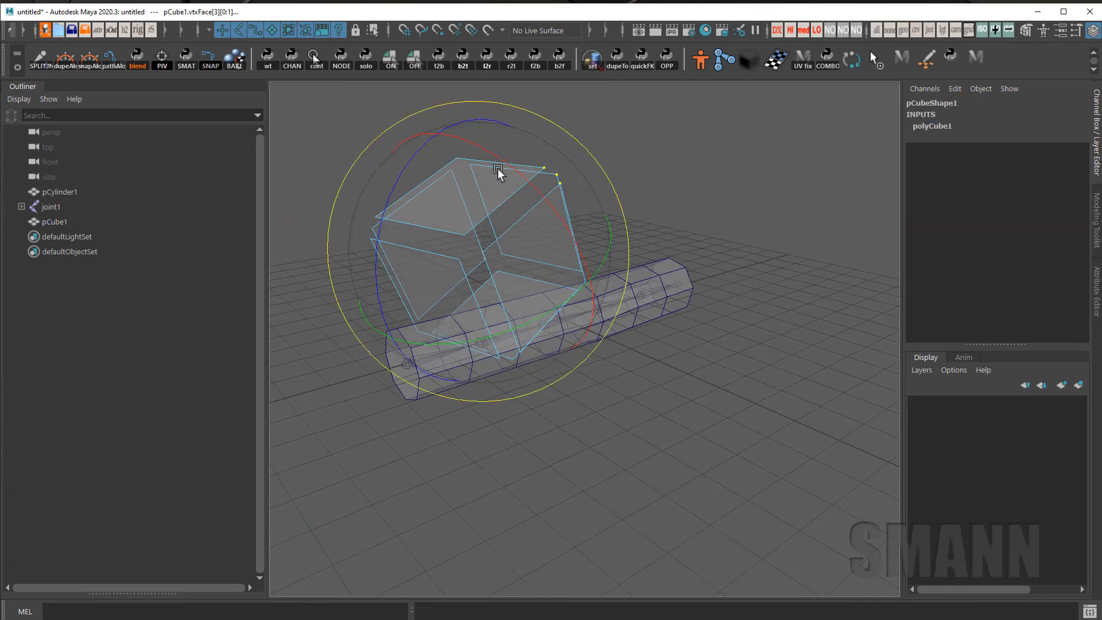
# Clear the vertex-face selection and return to object selection with pCylinder1 selected
pyautogui.click(693, 193)
pyautogui.press('F8')
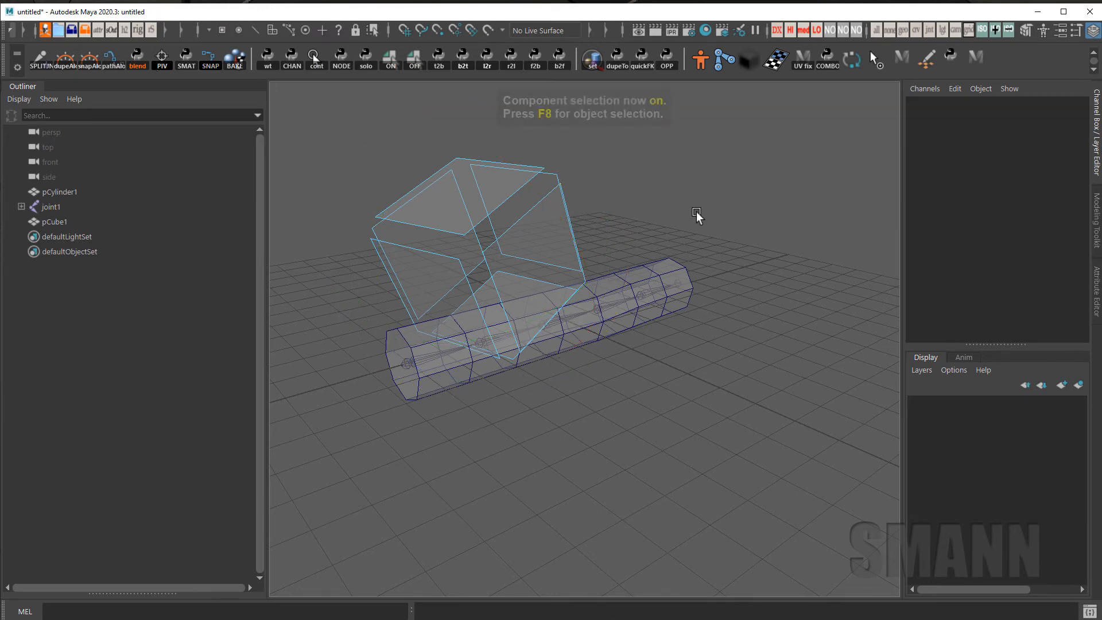
pyautogui.click(619, 326)
pyautogui.press('F8')
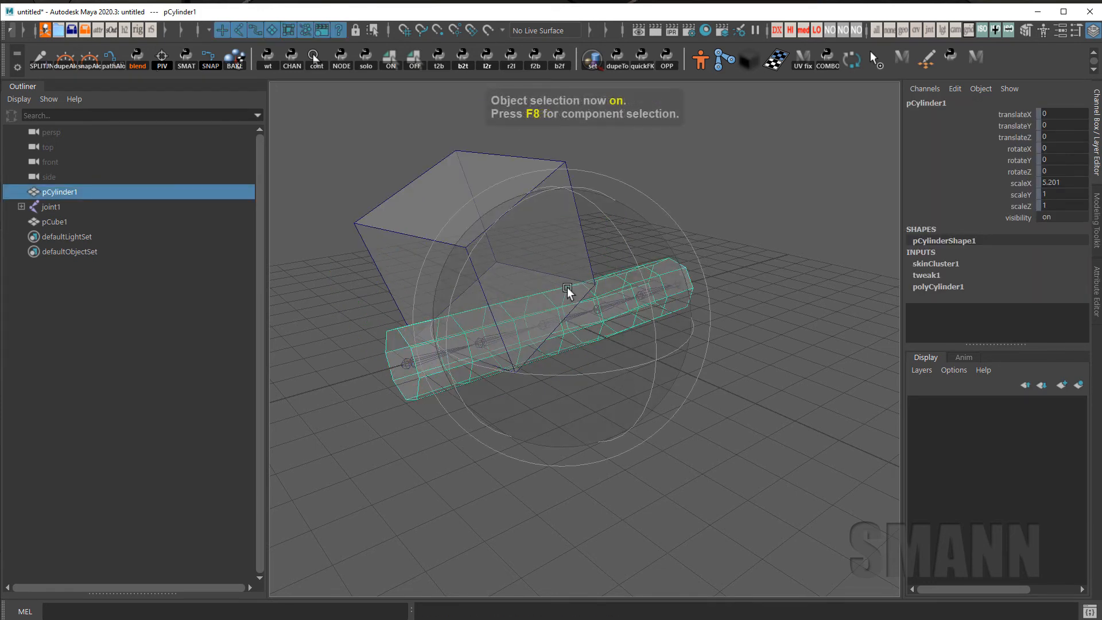
# Rotate joint5 to bend the cylinder's far end upward, and clear the selection
pyautogui.click(697, 250)
pyautogui.click(606, 306)
pyautogui.moveTo(567, 305); pyautogui.dragTo(517, 370)
pyautogui.click(700, 249)
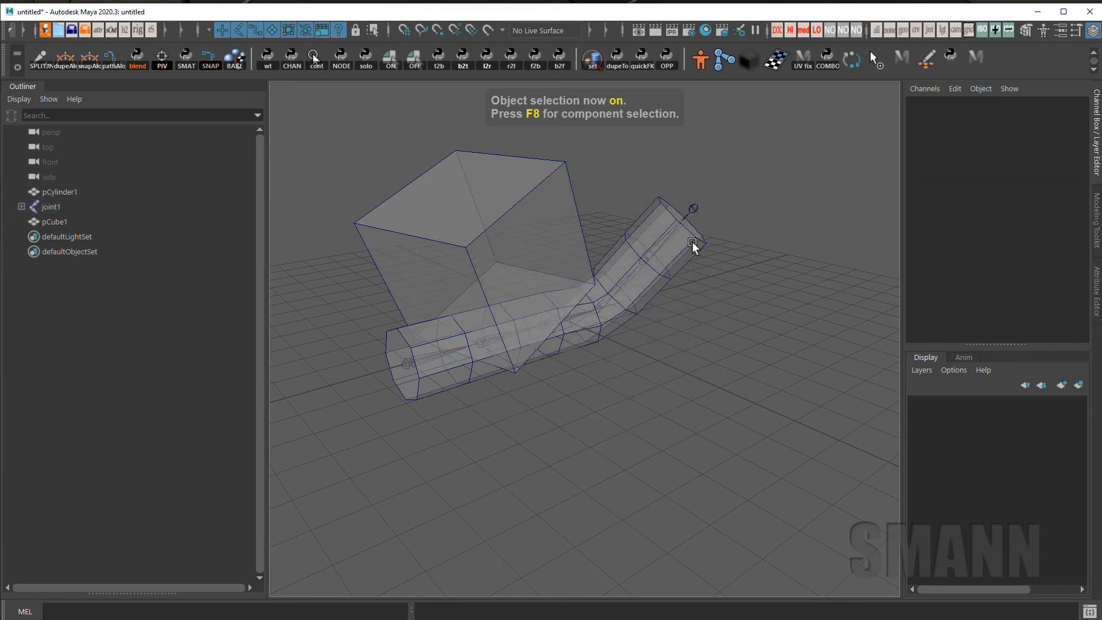
# Select pCylinder1 and examine its marking menu, including the Paint Skin Weights Tool and componentMode entries
pyautogui.click(692, 242)
pyautogui.moveTo(773, 267); pyautogui.dragTo(738, 260, button='right')
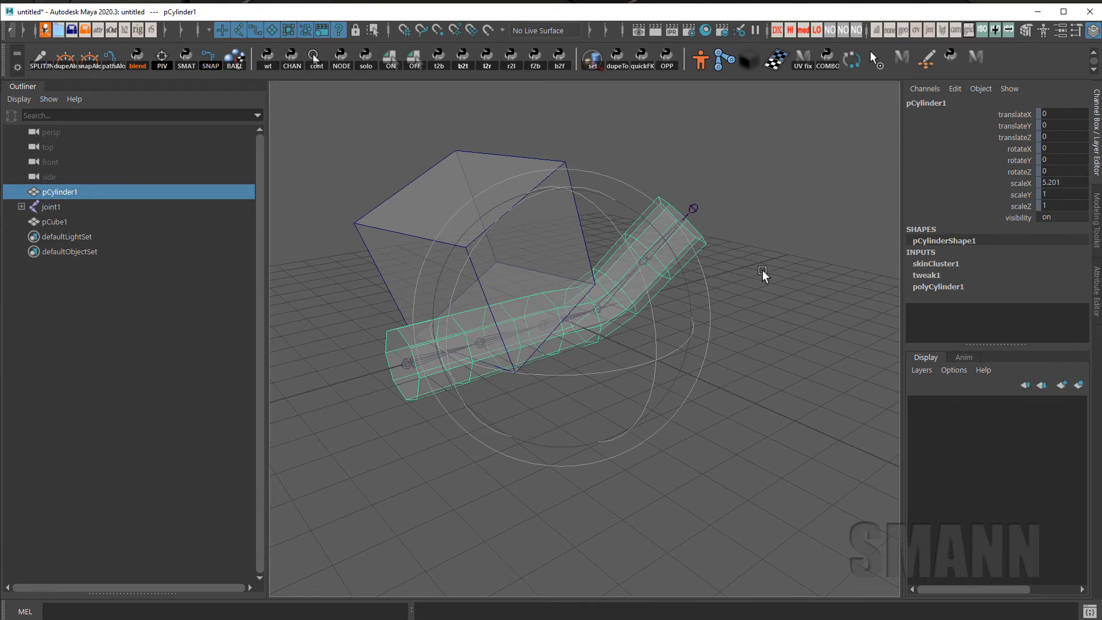
pyautogui.moveTo(769, 270)
pyautogui.mouseDown(button='right')
pyautogui.moveTo(566, 182)
pyautogui.moveTo(801, 280)
pyautogui.moveTo(794, 271)
pyautogui.mouseUp(button='right')
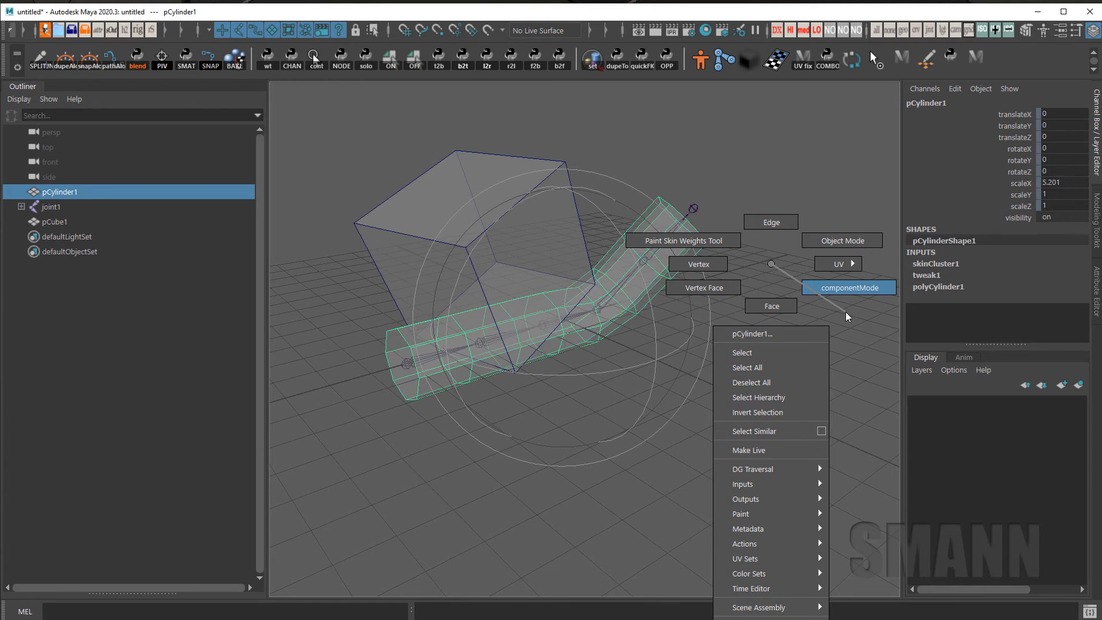
pyautogui.moveTo(845, 311)
pyautogui.mouseDown(button='right')
pyautogui.moveTo(839, 319)
pyautogui.moveTo(740, 269)
pyautogui.moveTo(774, 284)
pyautogui.moveTo(763, 256)
pyautogui.moveTo(773, 265)
pyautogui.mouseUp(button='right')
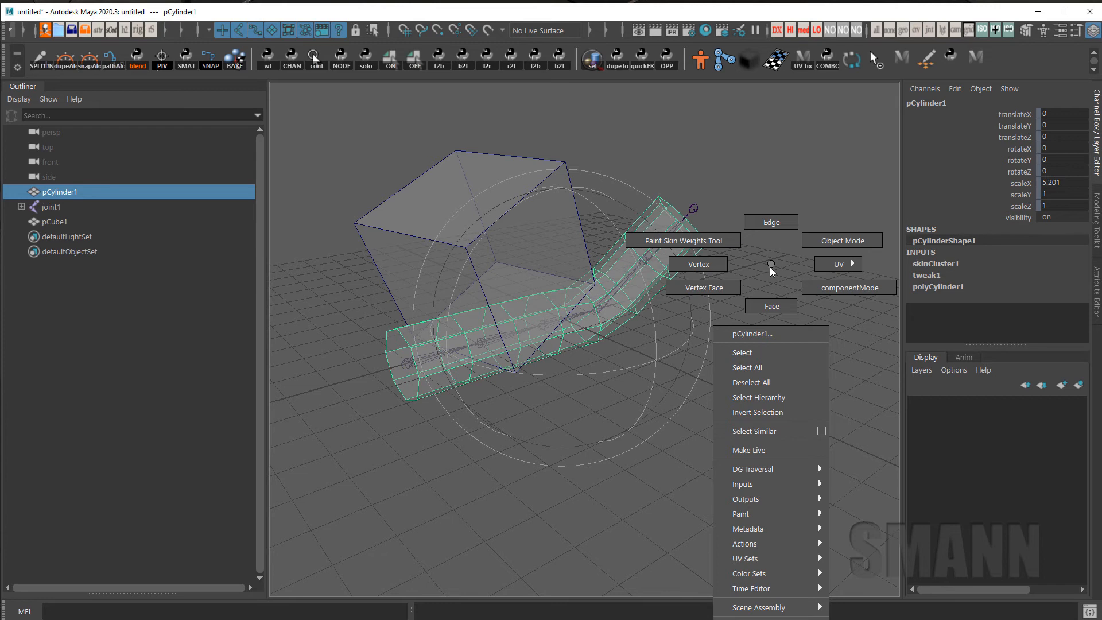
# Switch pCylinder1 to Vertex Face mode, select vertex faces near the bend, and return to object selection with nothing selected
pyautogui.moveTo(770, 267); pyautogui.dragTo(622, 346, button='right')
pyautogui.click(654, 285)
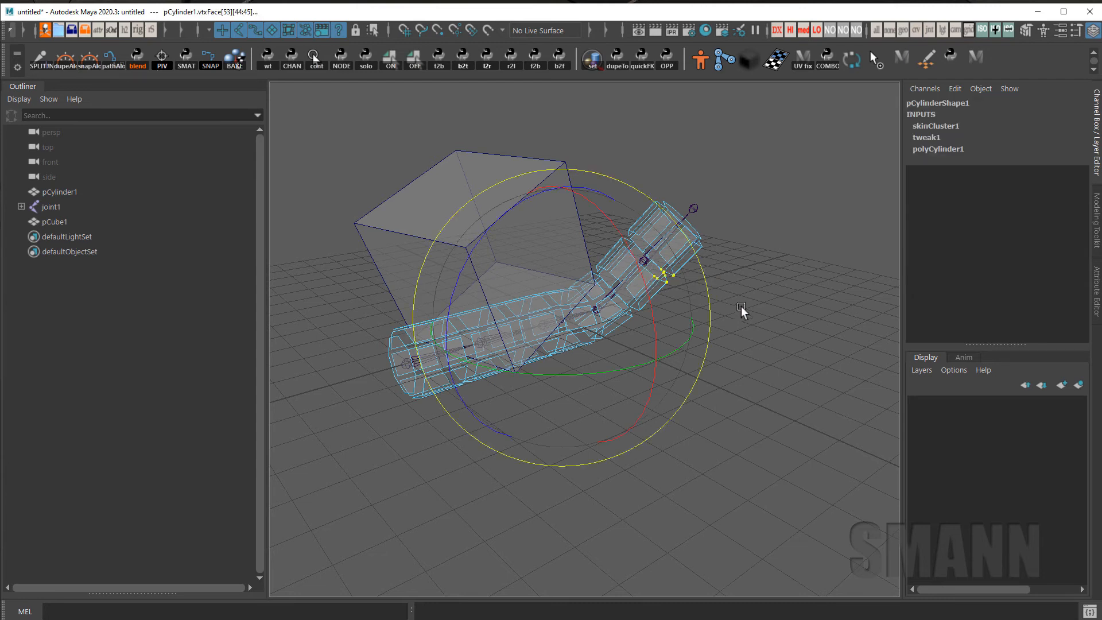
pyautogui.click(763, 298)
pyautogui.rightClick(764, 299)
# Switch pCube1 to Vertex Face mode, try selecting vertex faces at its upper corners, and return to object selection
pyautogui.click(567, 196)
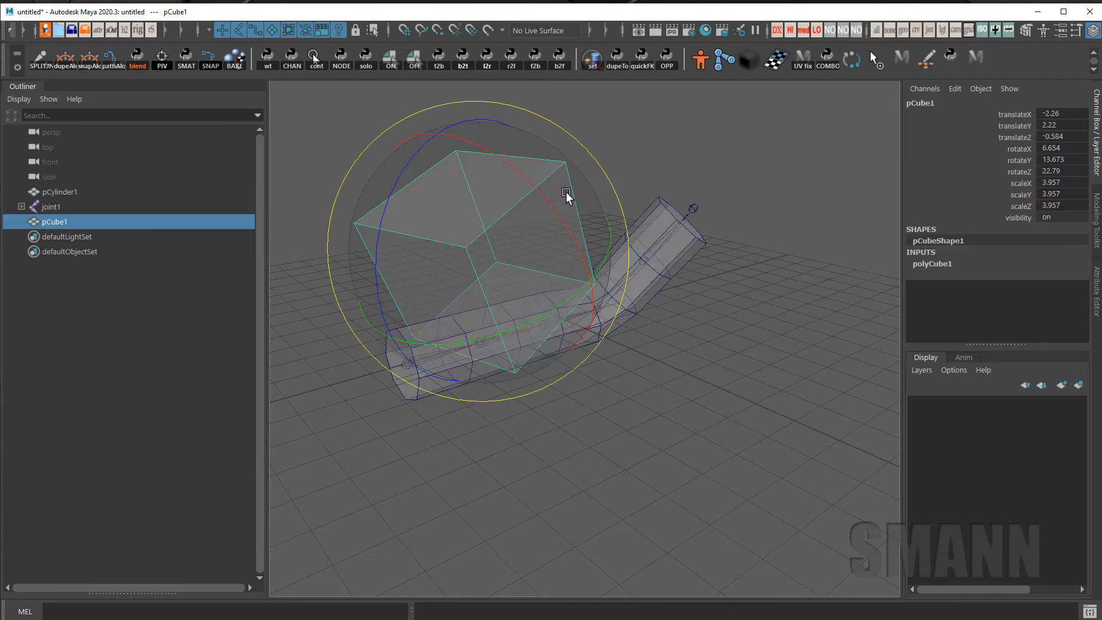
pyautogui.moveTo(567, 196); pyautogui.dragTo(514, 186, button='right')
pyautogui.moveTo(611, 150); pyautogui.dragTo(577, 160, button='right')
pyautogui.moveTo(540, 131); pyautogui.dragTo(591, 187)
pyautogui.moveTo(337, 160); pyautogui.dragTo(428, 268)
pyautogui.moveTo(480, 153); pyautogui.dragTo(438, 189)
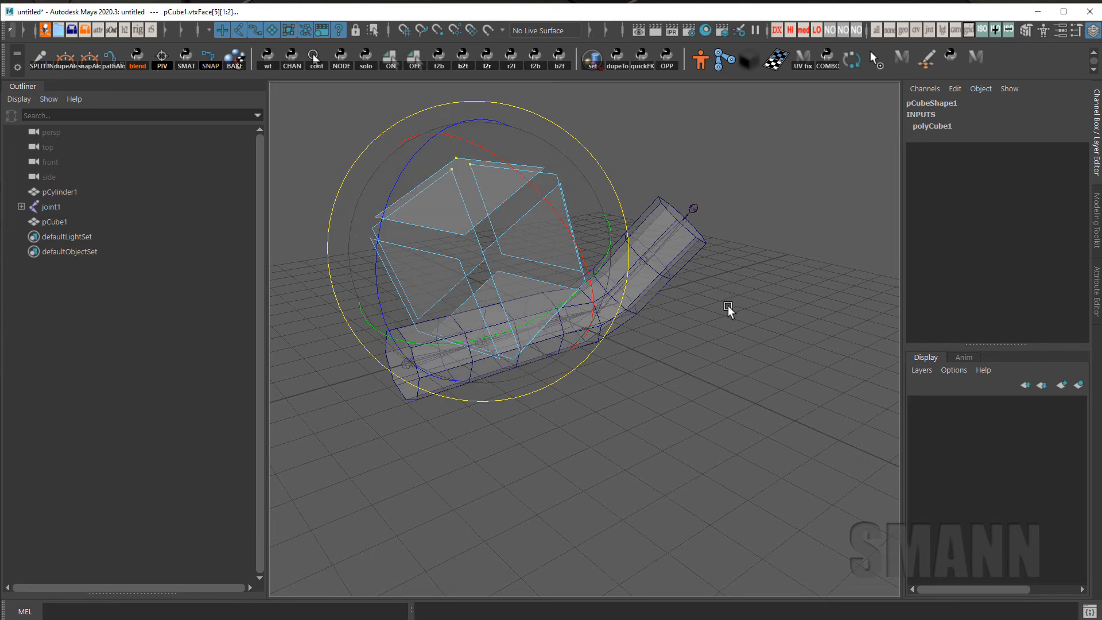
pyautogui.click(763, 304)
pyautogui.press('F8')
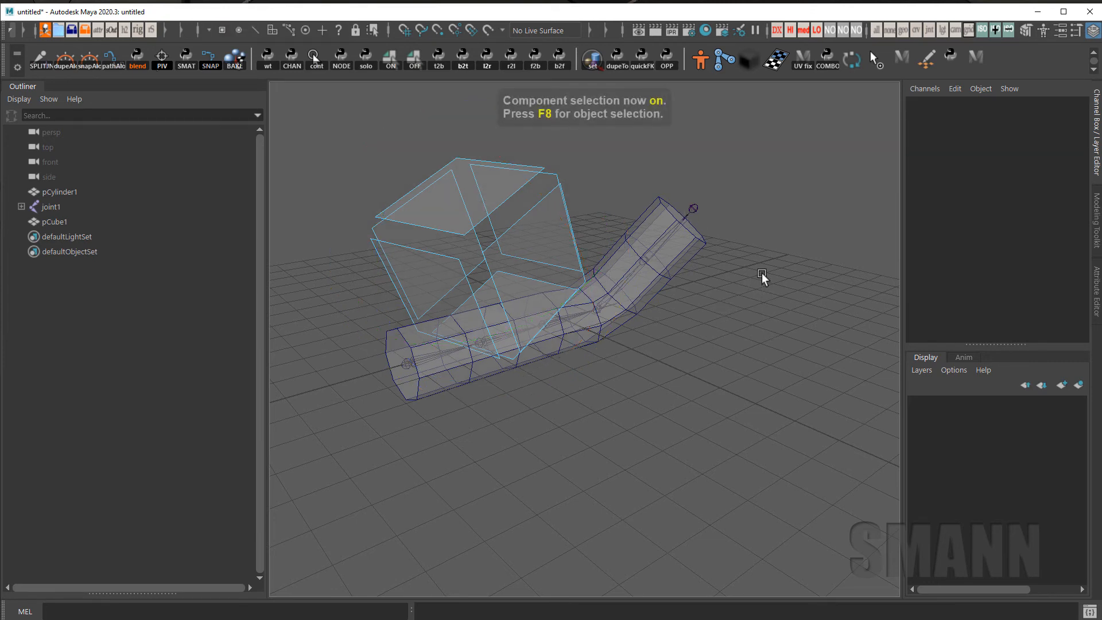
pyautogui.press('F8')
# Enter componentMode for pCube1 from the marking menu and try selecting its upper corner vertices vtx[3], vtx[5] and vtx[4]
pyautogui.moveTo(755, 240)
pyautogui.mouseDown(button='right')
pyautogui.moveTo(810, 268)
pyautogui.moveTo(755, 240)
pyautogui.moveTo(801, 273)
pyautogui.mouseUp(button='right')
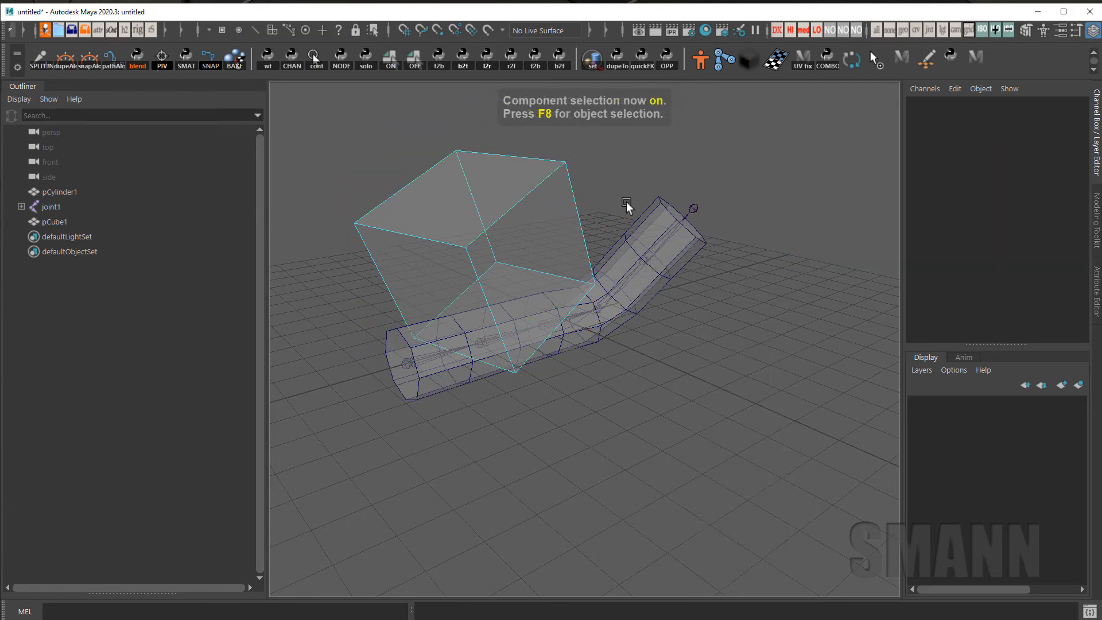
pyautogui.click(566, 162)
pyautogui.keyDown('alt'); pyautogui.moveTo(721, 228); pyautogui.dragTo(756, 309); pyautogui.keyUp('alt')
pyautogui.press('w')
pyautogui.click(756, 309)
pyautogui.click(513, 154)
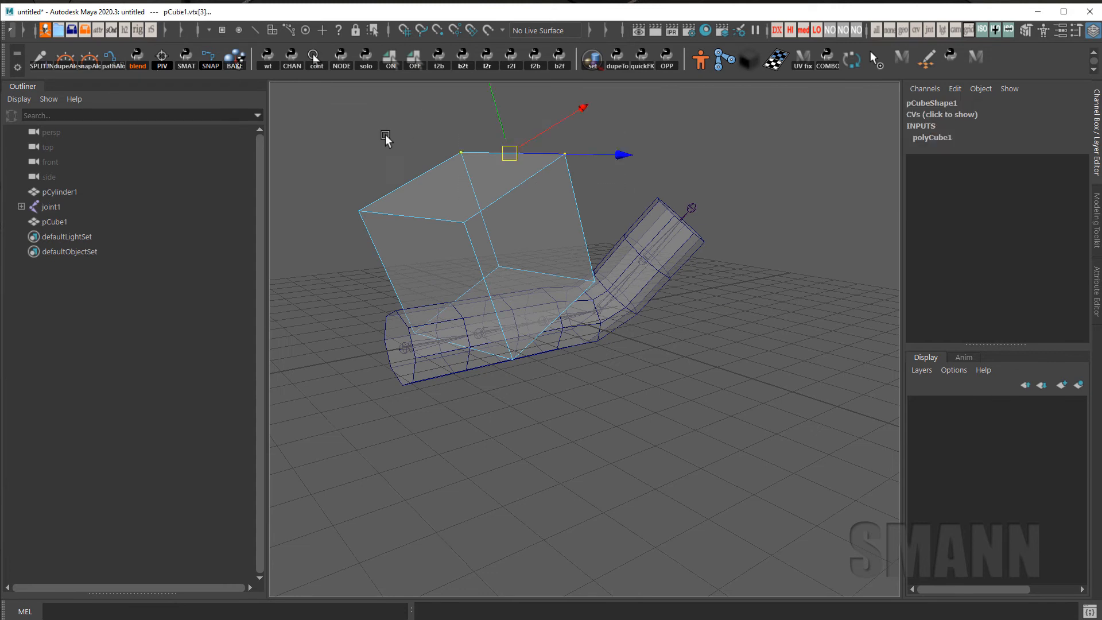
pyautogui.click(360, 210)
# Return pCube1 from component to object selection and clear the selection
pyautogui.rightClick(736, 145)
pyautogui.keyDown('alt'); pyautogui.moveTo(736, 145); pyautogui.dragTo(731, 181, button='middle'); pyautogui.keyUp('alt')
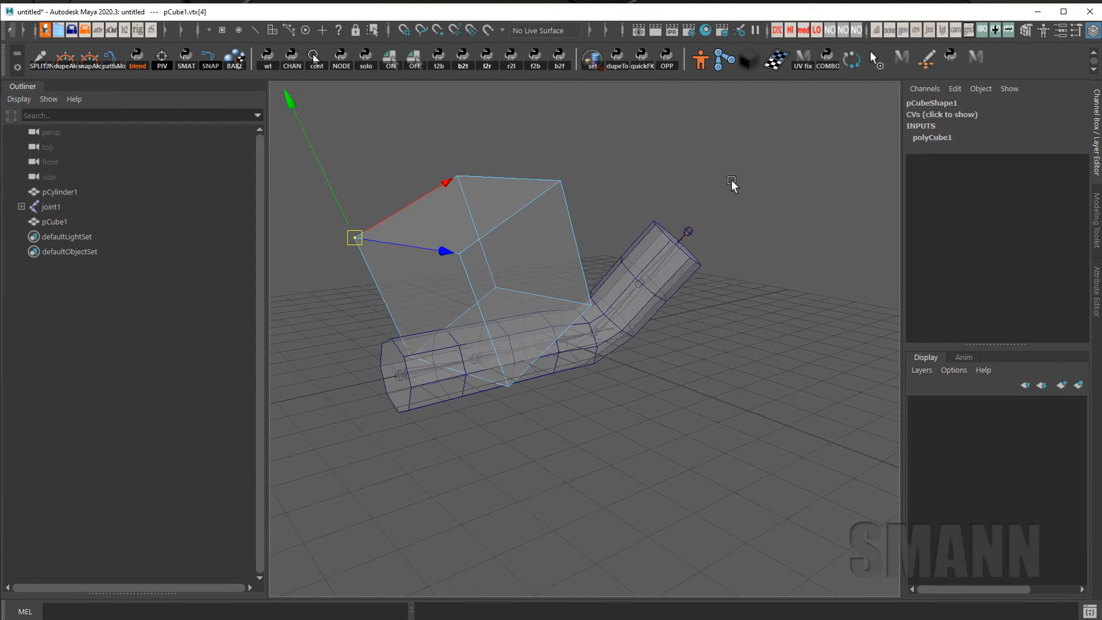
pyautogui.press('F8')
pyautogui.moveTo(697, 236)
pyautogui.keyDown('alt'); pyautogui.mouseDown()
pyautogui.moveTo(739, 236)
pyautogui.moveTo(704, 238)
pyautogui.mouseUp(); pyautogui.keyUp('alt')
pyautogui.click(761, 236)
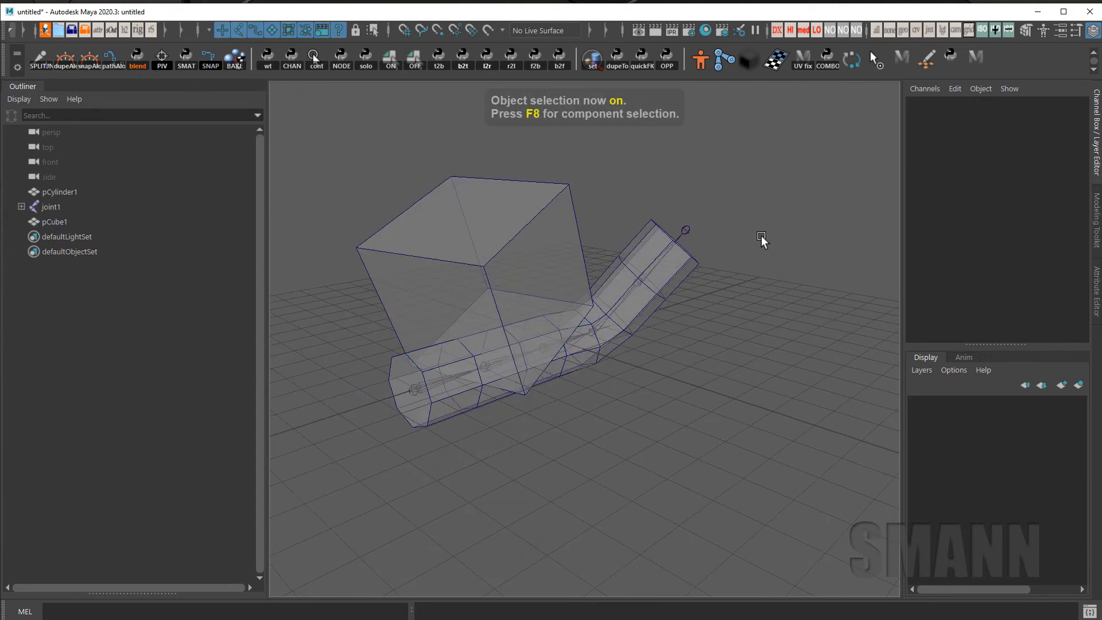
# Review the whatIs BuildObjectMenuItemsNow command and its script path in the Script Editor
pyautogui.moveTo(699, 196)
pyautogui.mouseDown()
pyautogui.moveTo(653, 132)
pyautogui.moveTo(817, 198)
pyautogui.moveTo(577, 191)
pyautogui.moveTo(708, 201)
pyautogui.moveTo(699, 197)
pyautogui.mouseUp()
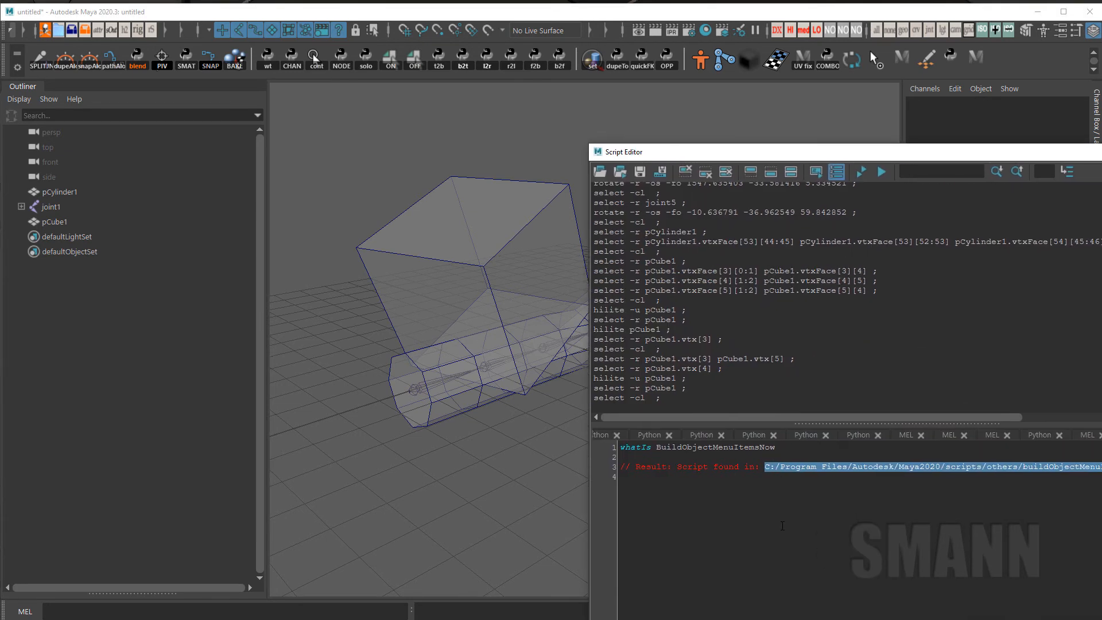
pyautogui.keyDown('ctrl'); pyautogui.scroll(2, 843, 488); pyautogui.keyUp('ctrl')
pyautogui.hotkey('ctrl', 'v')
pyautogui.moveTo(670, 449); pyautogui.dragTo(925, 449)
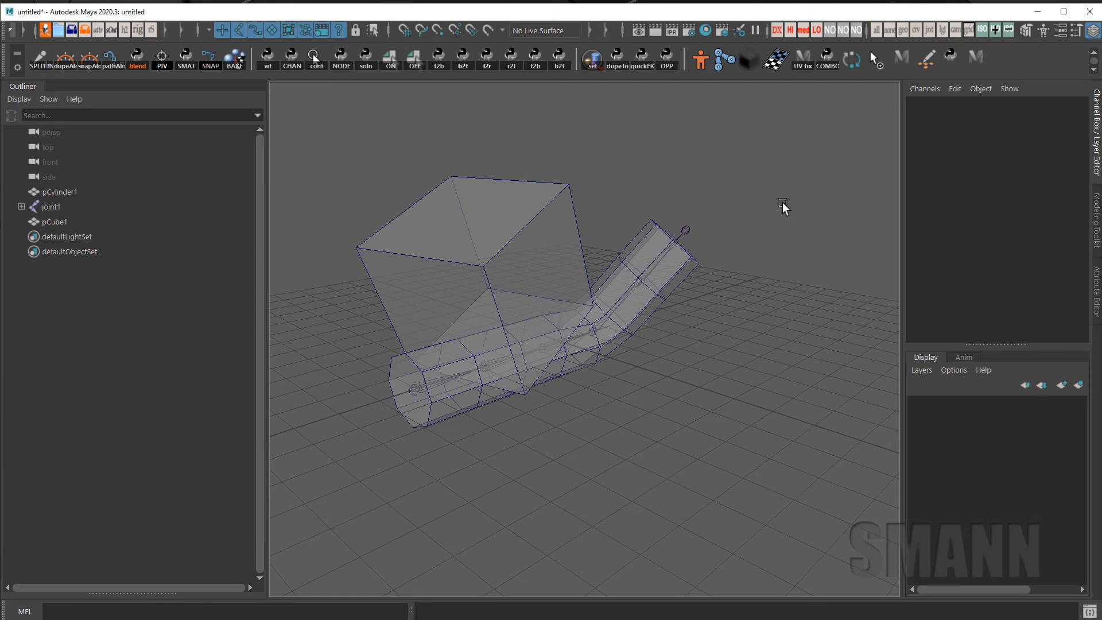
# Select pCube1 and bring up its marking menu for another look
pyautogui.moveTo(774, 214)
pyautogui.mouseDown()
pyautogui.moveTo(786, 92)
pyautogui.moveTo(727, 306)
pyautogui.moveTo(702, 192)
pyautogui.moveTo(784, 215)
pyautogui.moveTo(774, 218)
pyautogui.mouseUp()
pyautogui.moveTo(694, 196)
pyautogui.mouseDown()
pyautogui.moveTo(673, 202)
pyautogui.moveTo(694, 197)
pyautogui.mouseUp()
pyautogui.moveTo(747, 223)
pyautogui.mouseDown()
pyautogui.moveTo(715, 203)
pyautogui.moveTo(718, 241)
pyautogui.moveTo(744, 190)
pyautogui.moveTo(786, 270)
pyautogui.moveTo(689, 204)
pyautogui.moveTo(755, 320)
pyautogui.moveTo(755, 111)
pyautogui.moveTo(697, 202)
pyautogui.moveTo(738, 235)
pyautogui.moveTo(748, 224)
pyautogui.mouseUp()
pyautogui.moveTo(468, 156); pyautogui.dragTo(511, 201)
pyautogui.moveTo(647, 163); pyautogui.dragTo(660, 170, button='right')
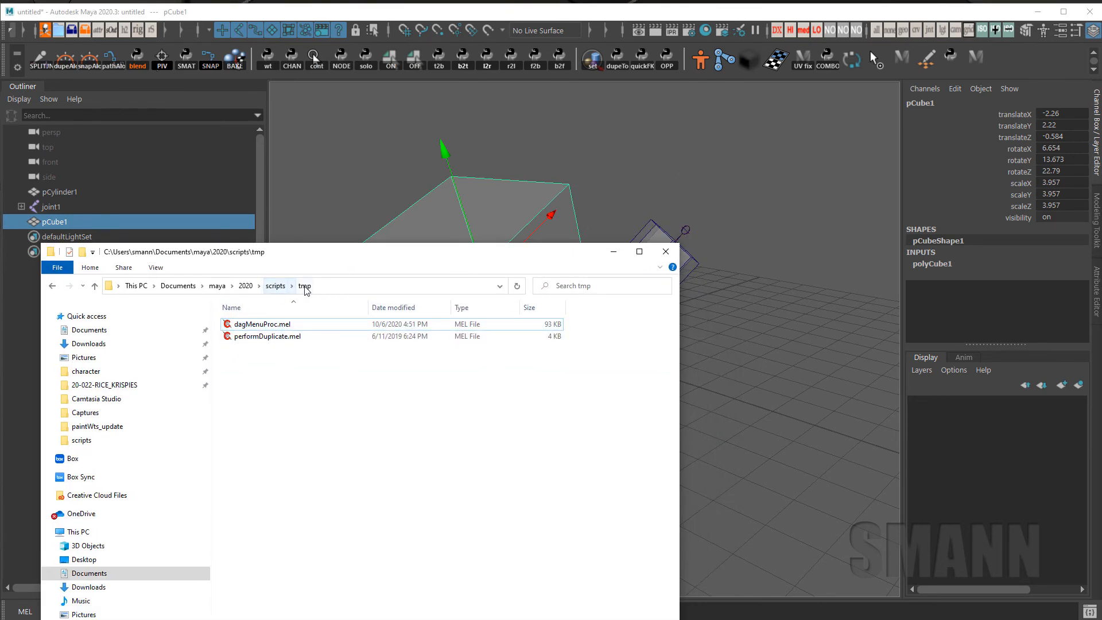
# Switch to File Explorer and copy dagMenuProc.mel and performDuplicate.mel from the tmp folder into Documents\maya\2020\scripts
pyautogui.click(276, 286)
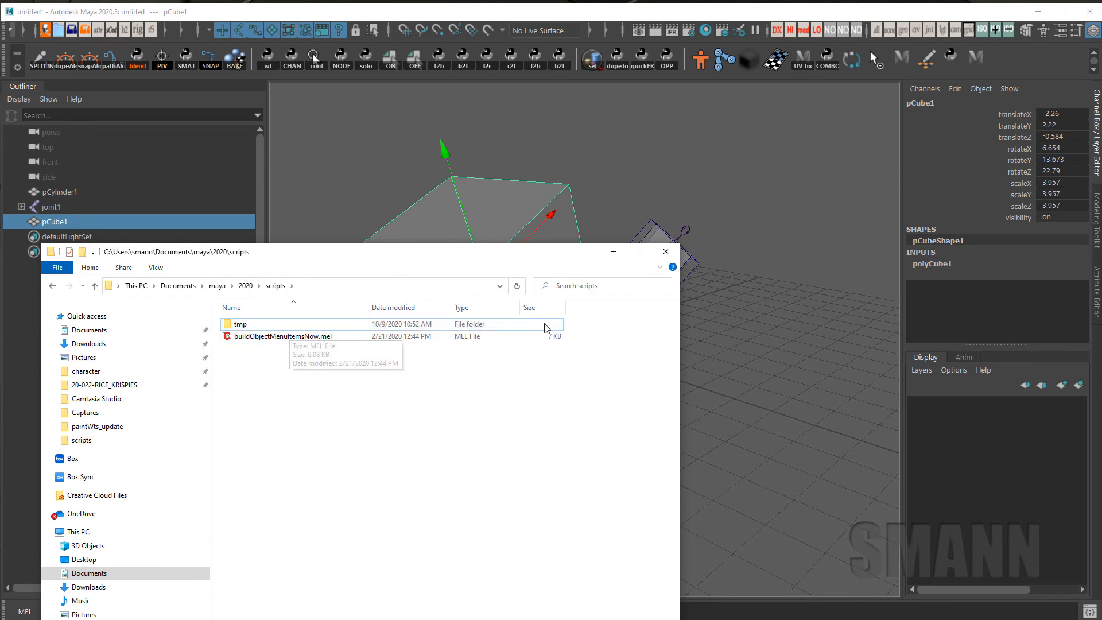
pyautogui.doubleClick(242, 326)
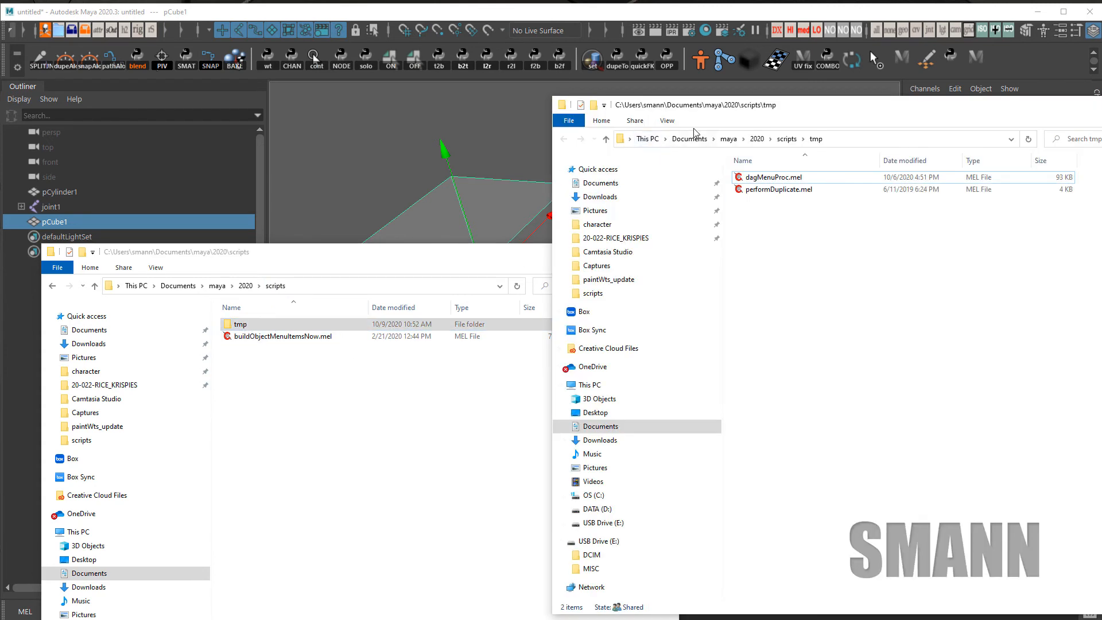
pyautogui.moveTo(855, 305); pyautogui.dragTo(362, 468)
pyautogui.click(924, 342)
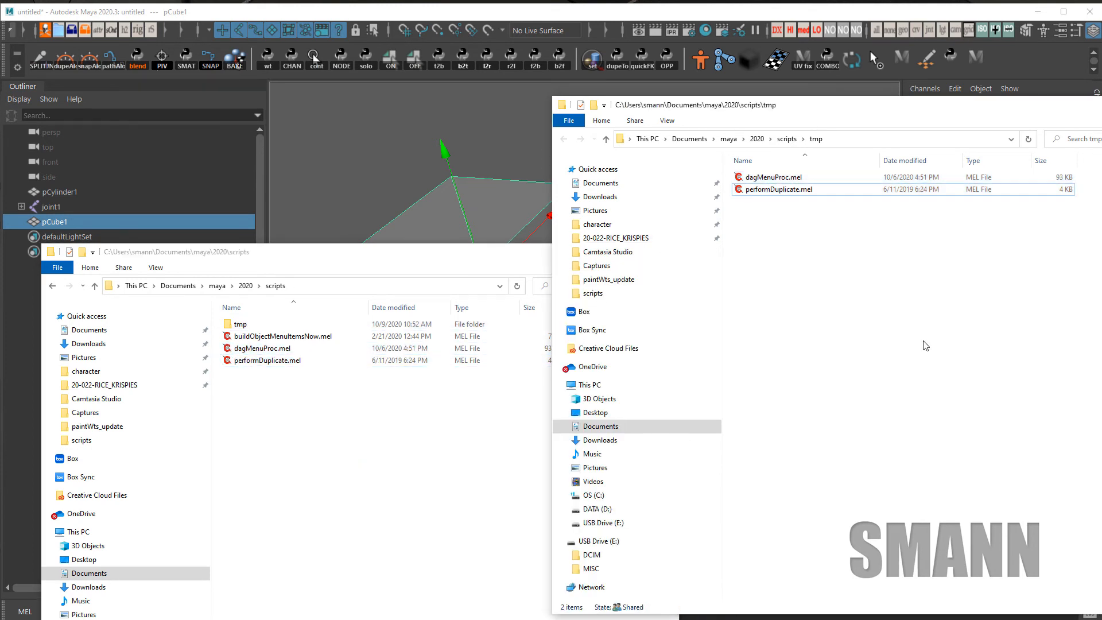
# Compare the two MEL files in the tmp folder with their copies in the scripts folder
pyautogui.moveTo(866, 285); pyautogui.dragTo(752, 173)
pyautogui.click(482, 496)
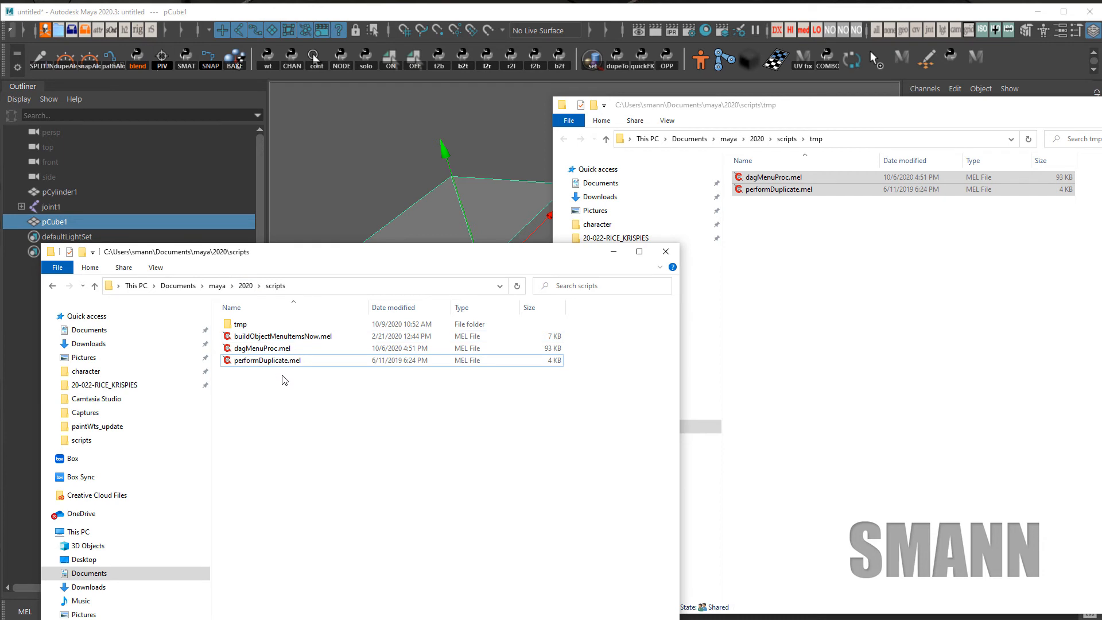
pyautogui.click(295, 361)
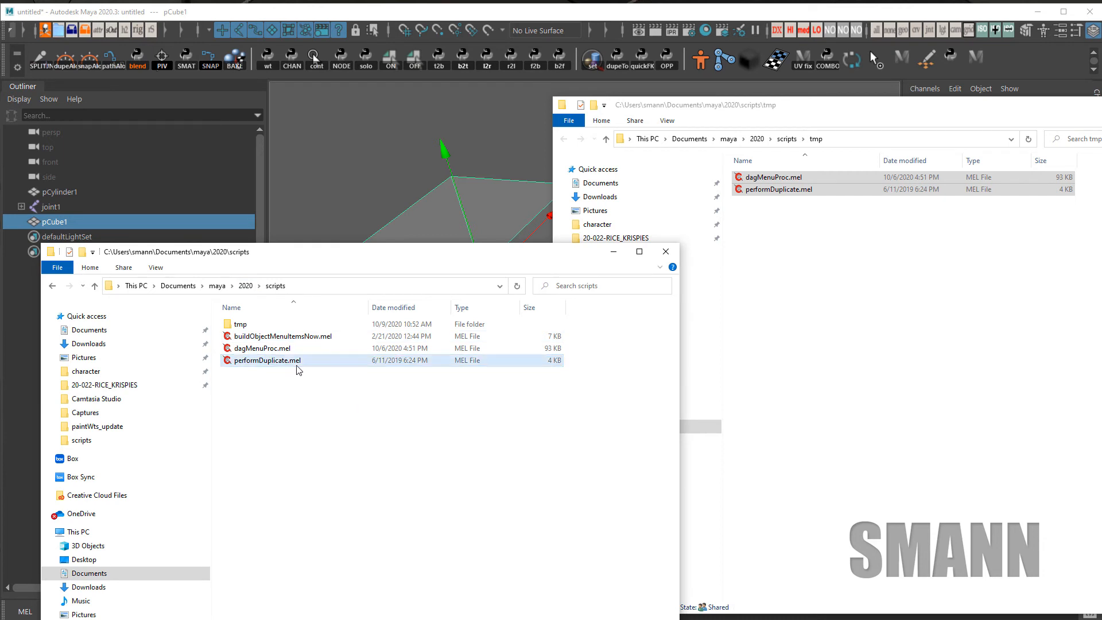
# Examine the scripts folder inside Documents\maya\2020\prefs, and return to the main Documents\maya\2020\scripts folder
pyautogui.click(245, 286)
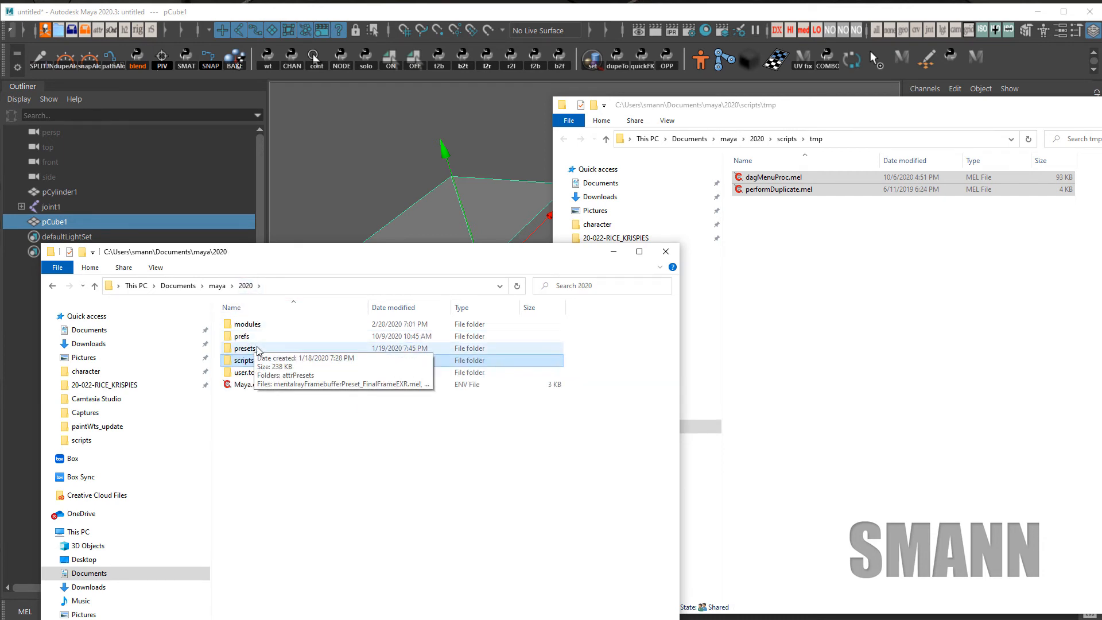
pyautogui.doubleClick(243, 336)
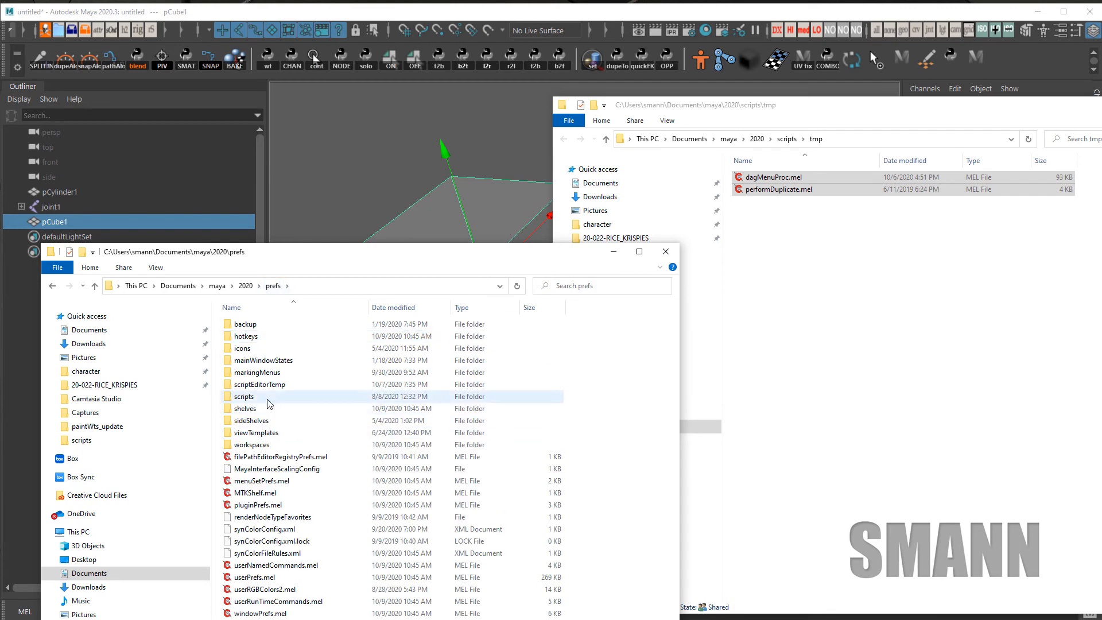
pyautogui.doubleClick(244, 396)
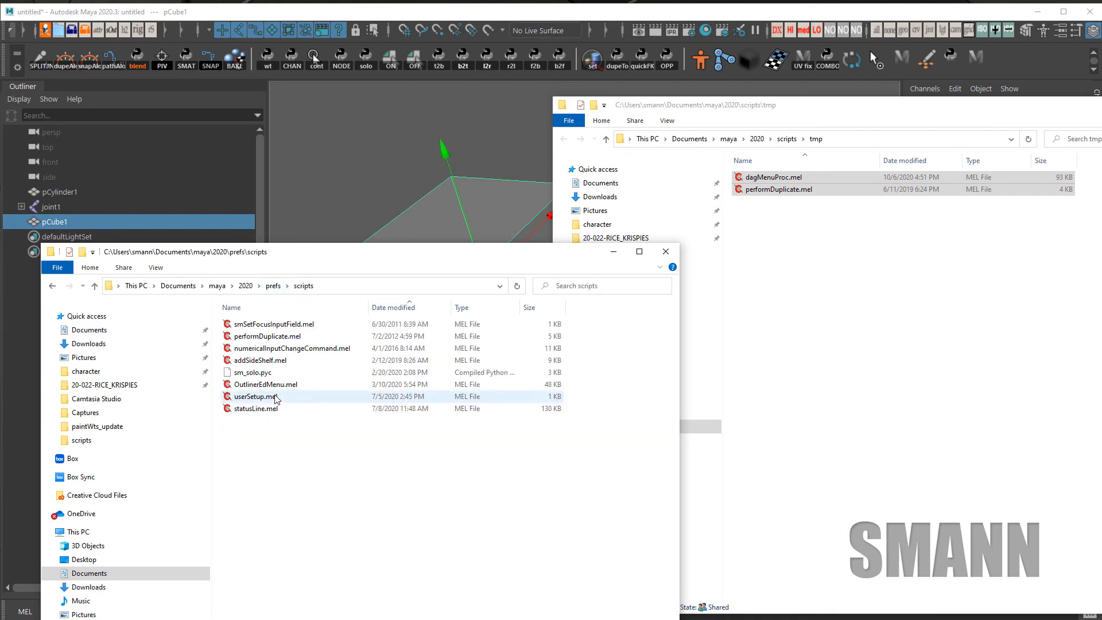
pyautogui.click(273, 285)
pyautogui.click(245, 286)
pyautogui.doubleClick(244, 359)
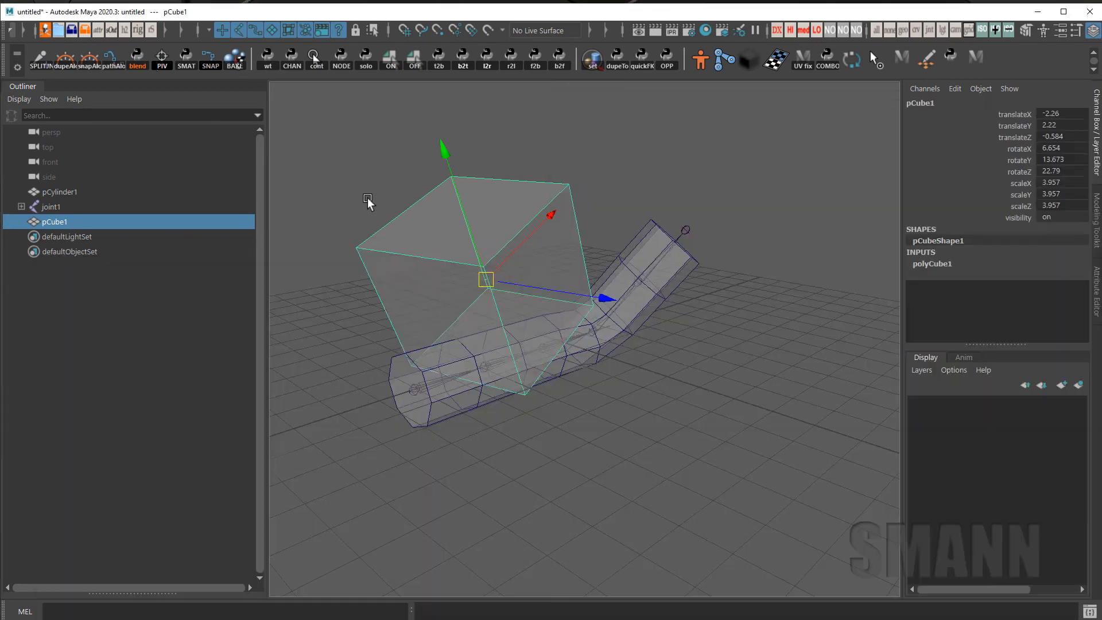
# Switch to Maya, deselect pCube1, run whatIs BuildObjectMenuItemsNow in the Script Editor and highlight the script path in the result
pyautogui.click(367, 197)
pyautogui.click(553, 206)
pyautogui.click(701, 373)
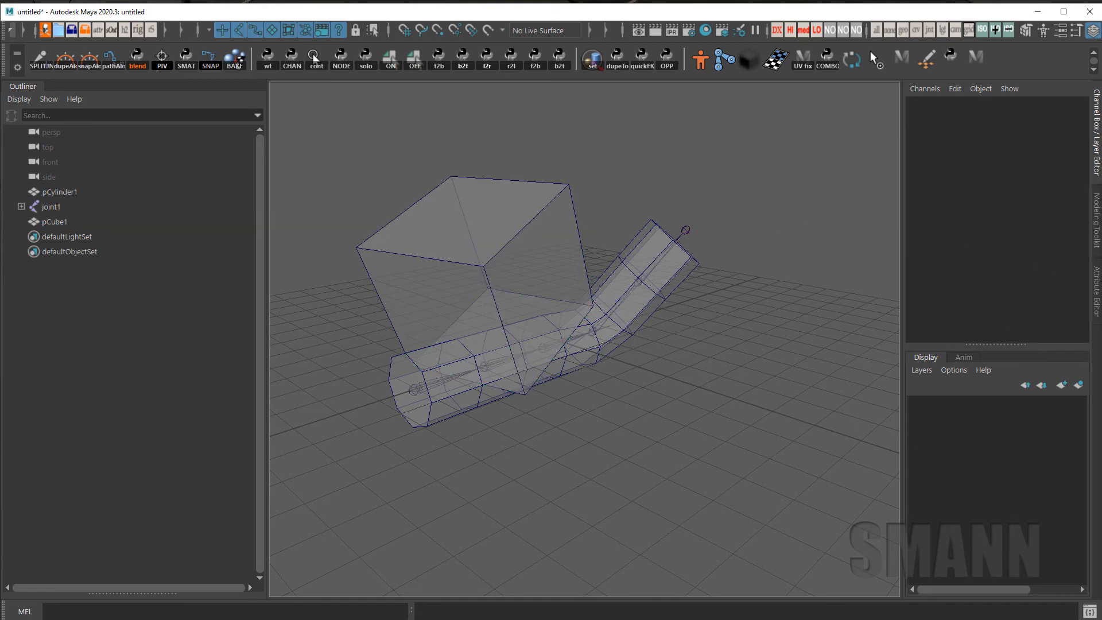
pyautogui.moveTo(1101, 151); pyautogui.dragTo(564, 127)
pyautogui.tripleClick(714, 428)
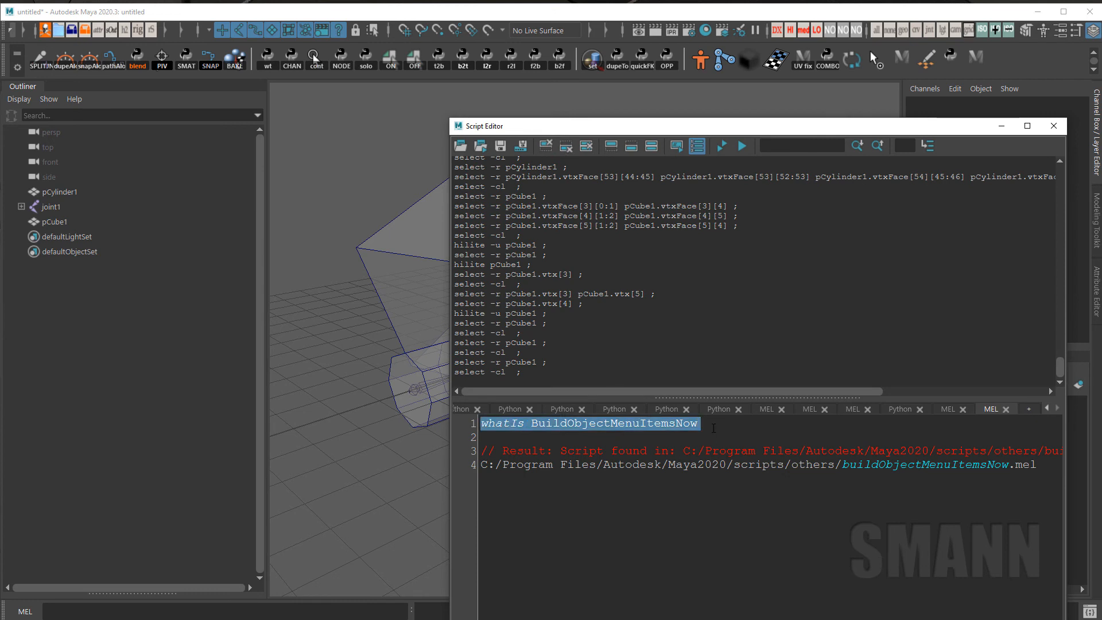
pyautogui.hotkey('ctrl', 'Return')
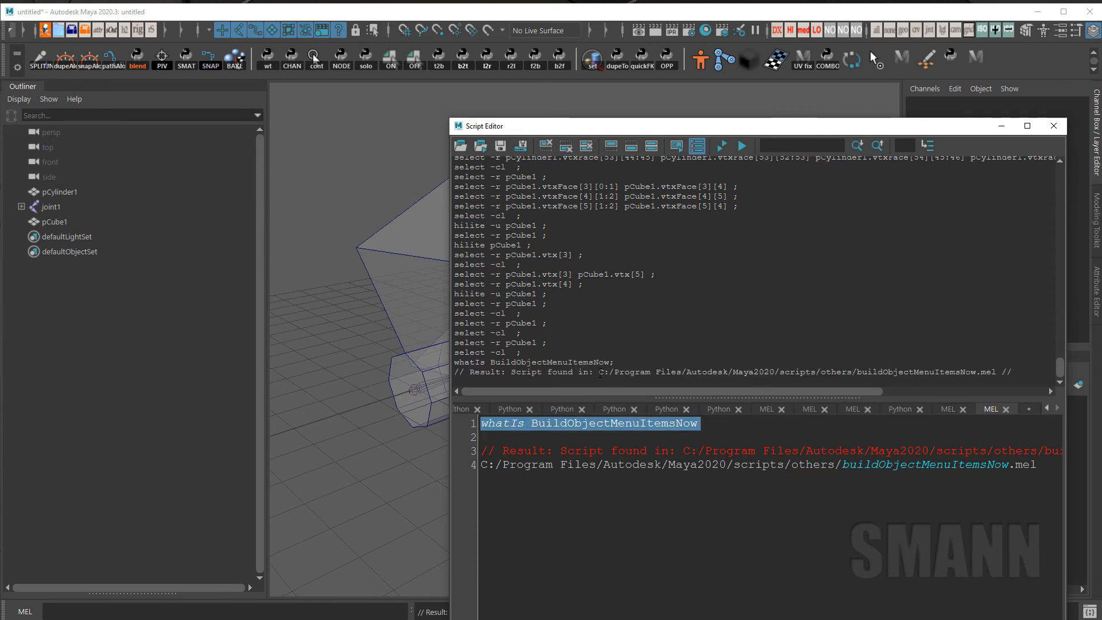
pyautogui.moveTo(603, 373); pyautogui.dragTo(981, 373)
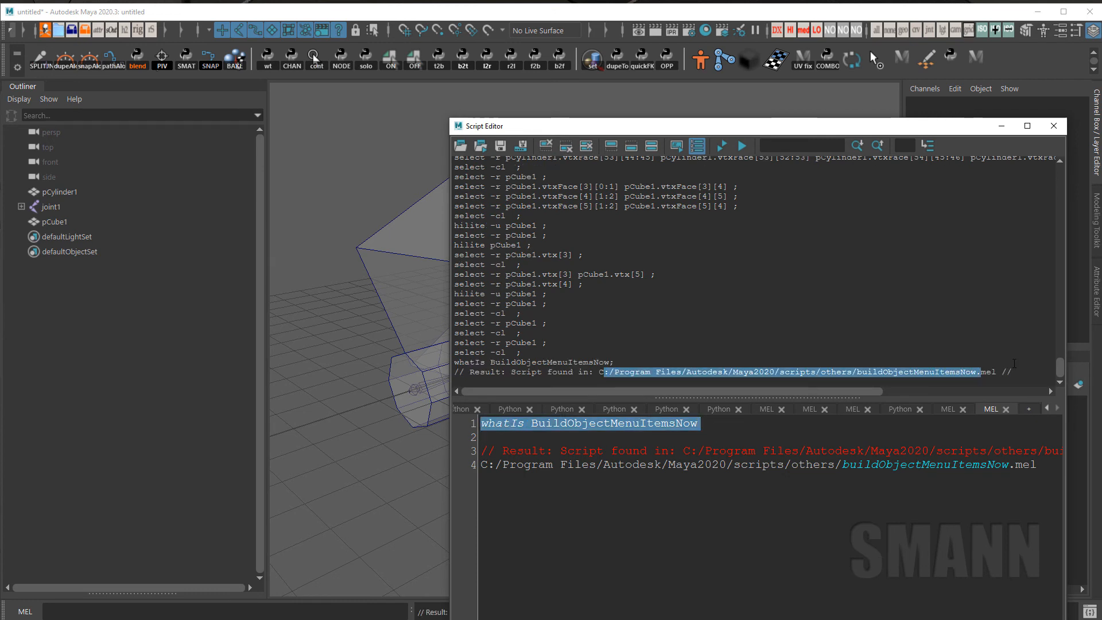
pyautogui.click(1001, 126)
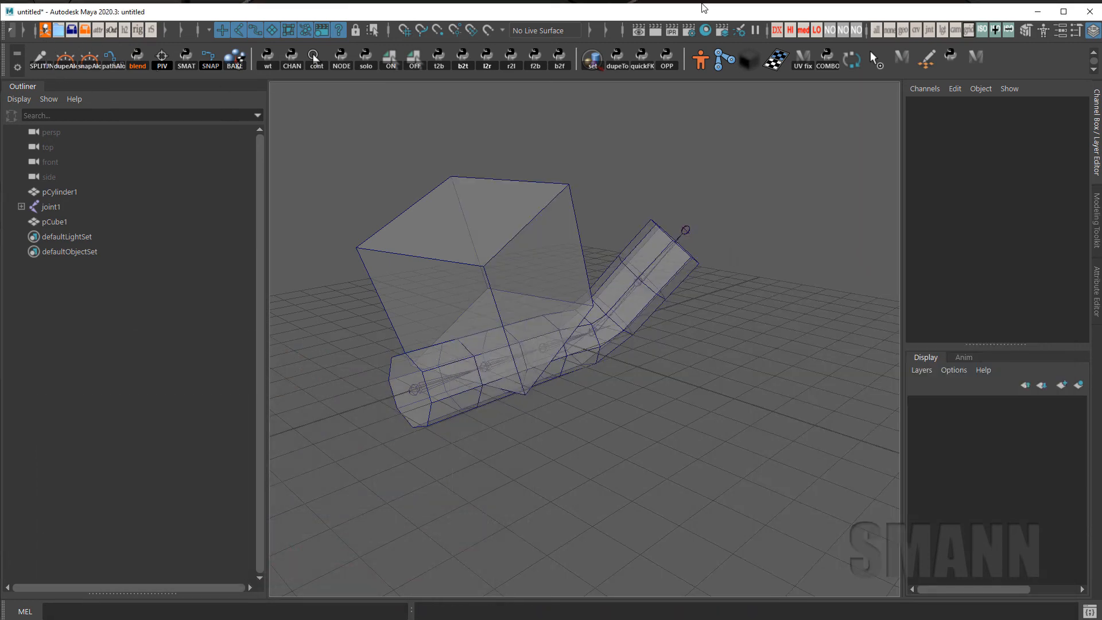
# Show the time slider by means of the hotbox
pyautogui.press('space')
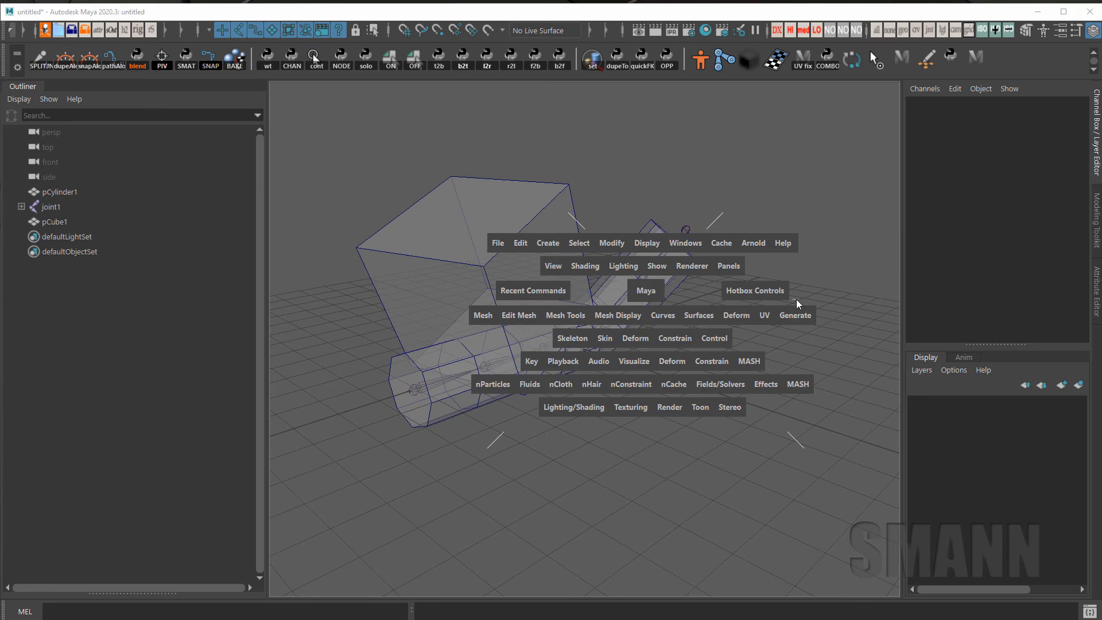
pyautogui.moveTo(796, 299); pyautogui.dragTo(794, 361)
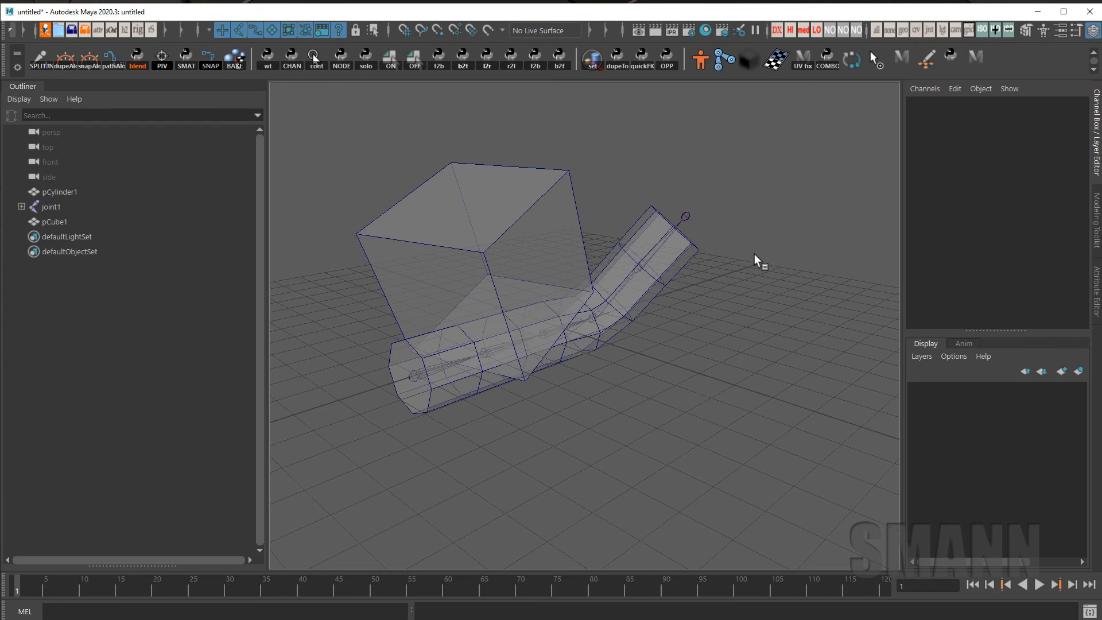
pyautogui.keyDown('alt'); pyautogui.moveTo(718, 347); pyautogui.dragTo(764, 299); pyautogui.keyUp('alt')
pyautogui.click(688, 211)
pyautogui.keyDown('alt'); pyautogui.moveTo(659, 326); pyautogui.dragTo(738, 369); pyautogui.keyUp('alt')
pyautogui.moveTo(669, 372)
pyautogui.keyDown('alt'); pyautogui.mouseDown()
pyautogui.moveTo(670, 225)
pyautogui.moveTo(654, 298)
pyautogui.moveTo(690, 367)
pyautogui.mouseUp(); pyautogui.keyUp('alt')
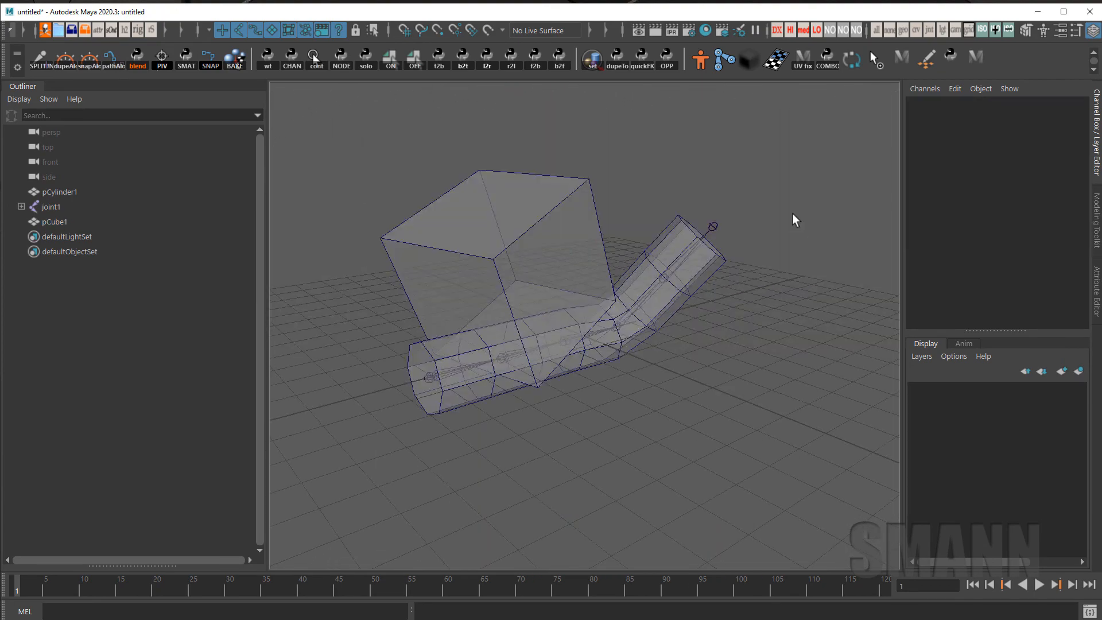
pyautogui.keyDown('alt'); pyautogui.moveTo(793, 214); pyautogui.dragTo(754, 344); pyautogui.keyUp('alt')
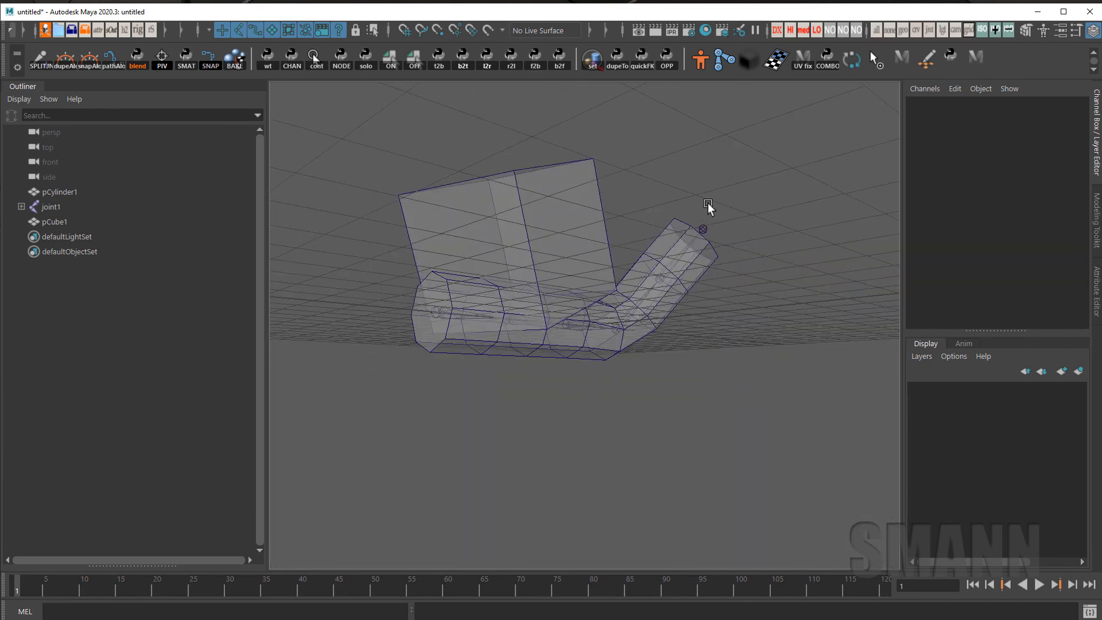
pyautogui.keyDown('alt'); pyautogui.moveTo(709, 206); pyautogui.dragTo(746, 180); pyautogui.keyUp('alt')
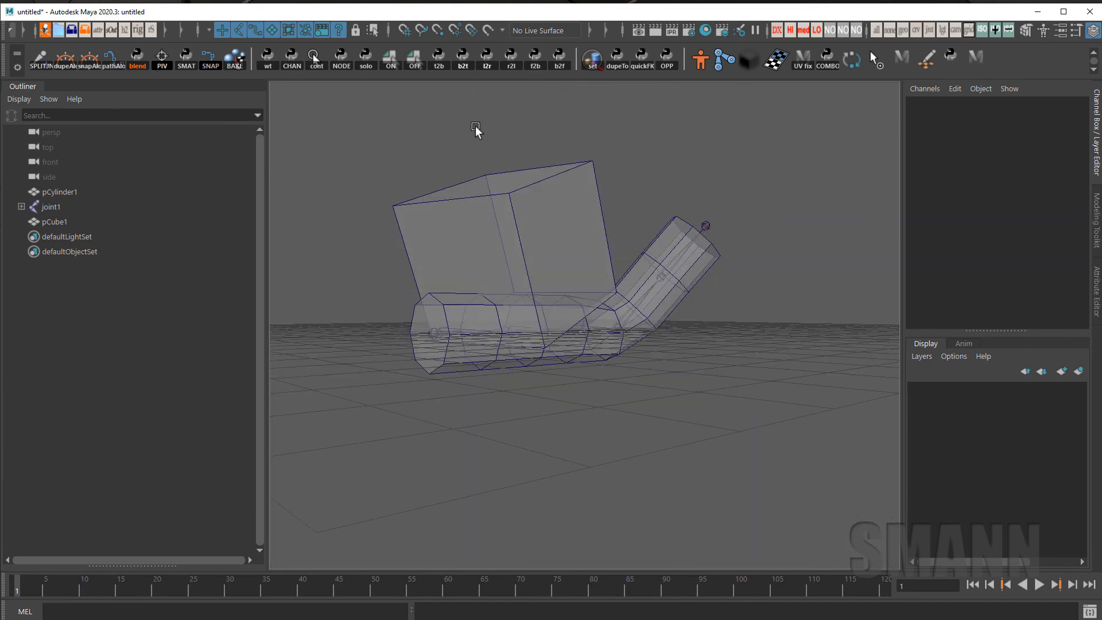
pyautogui.keyDown('alt'); pyautogui.moveTo(612, 148); pyautogui.dragTo(606, 142); pyautogui.keyUp('alt')
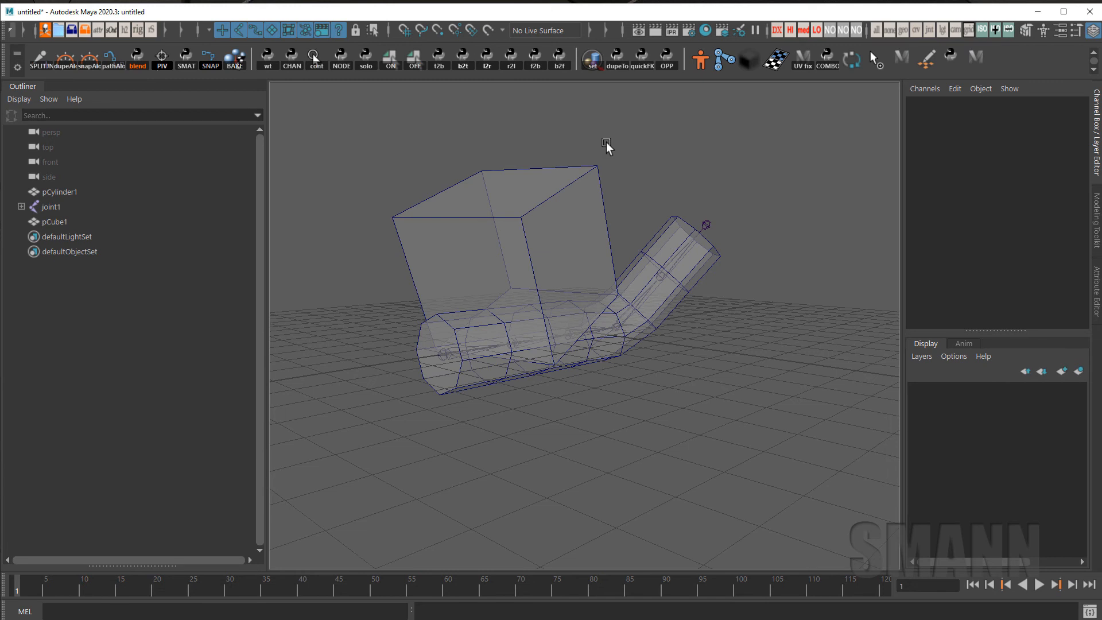
pyautogui.moveTo(443, 144)
pyautogui.mouseDown()
pyautogui.moveTo(322, 109)
pyautogui.moveTo(443, 146)
pyautogui.mouseUp()
# Add the New Scene and Save Preferences commands to the current shelf as buttons
pyautogui.press('space')
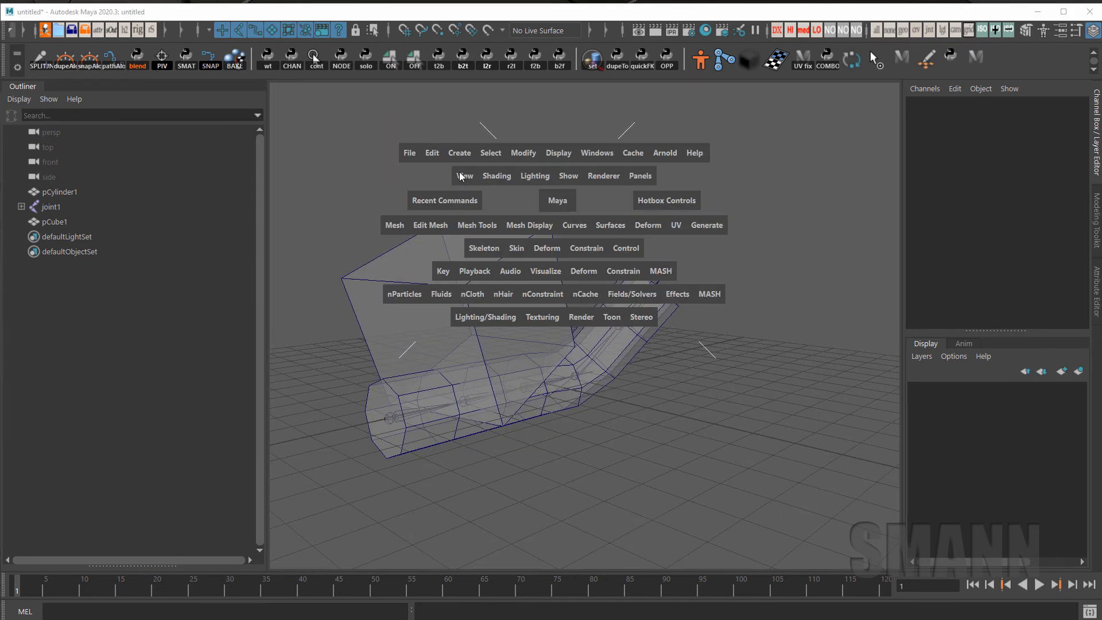
pyautogui.click(419, 155)
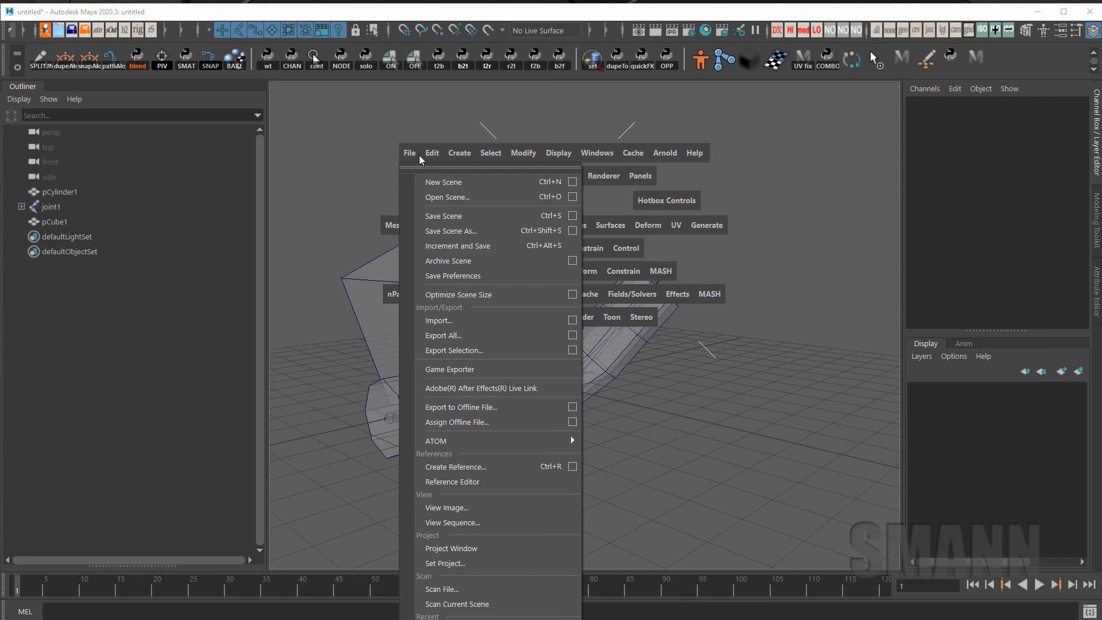
pyautogui.keyDown('ctrl'); pyautogui.keyDown('shift'); pyautogui.click(444, 182); pyautogui.keyUp('shift'); pyautogui.keyUp('ctrl')
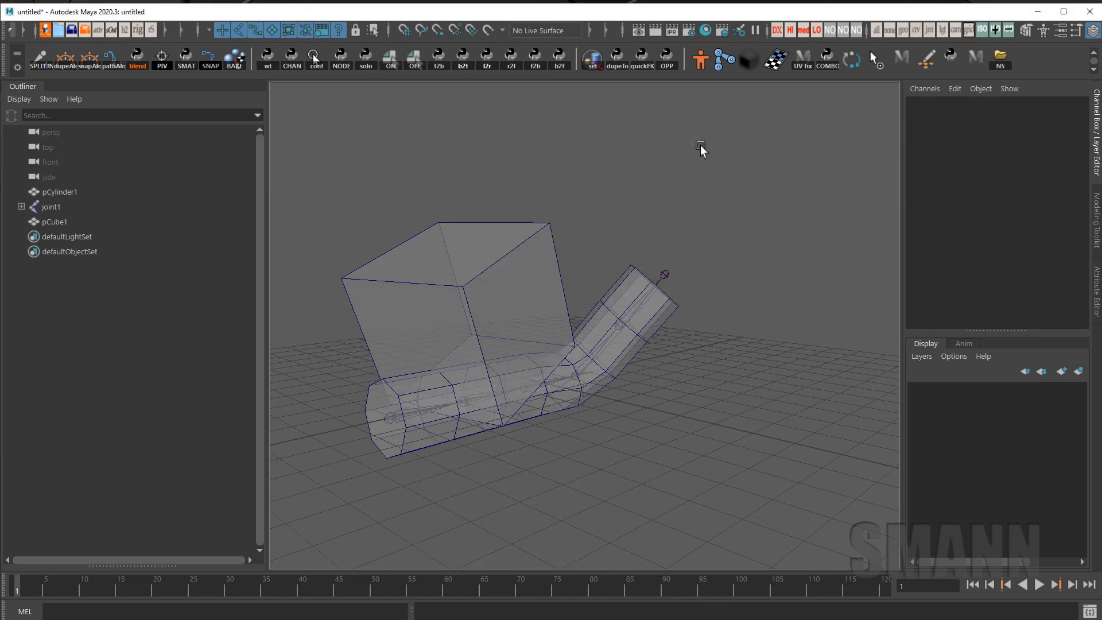
pyautogui.press('space')
pyautogui.click(517, 133)
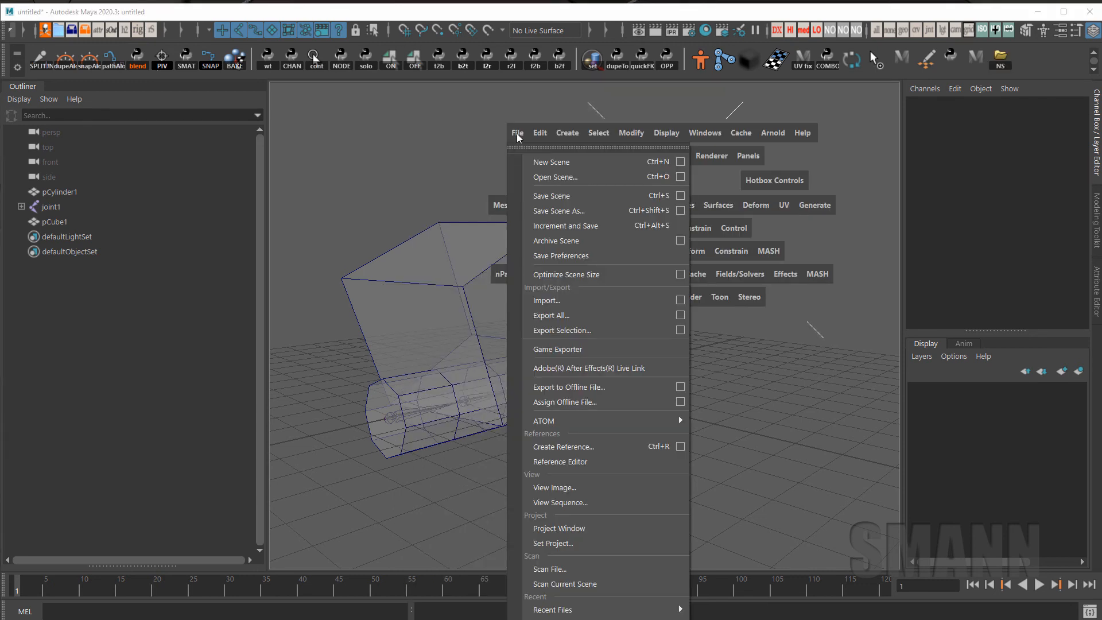
pyautogui.click(607, 255)
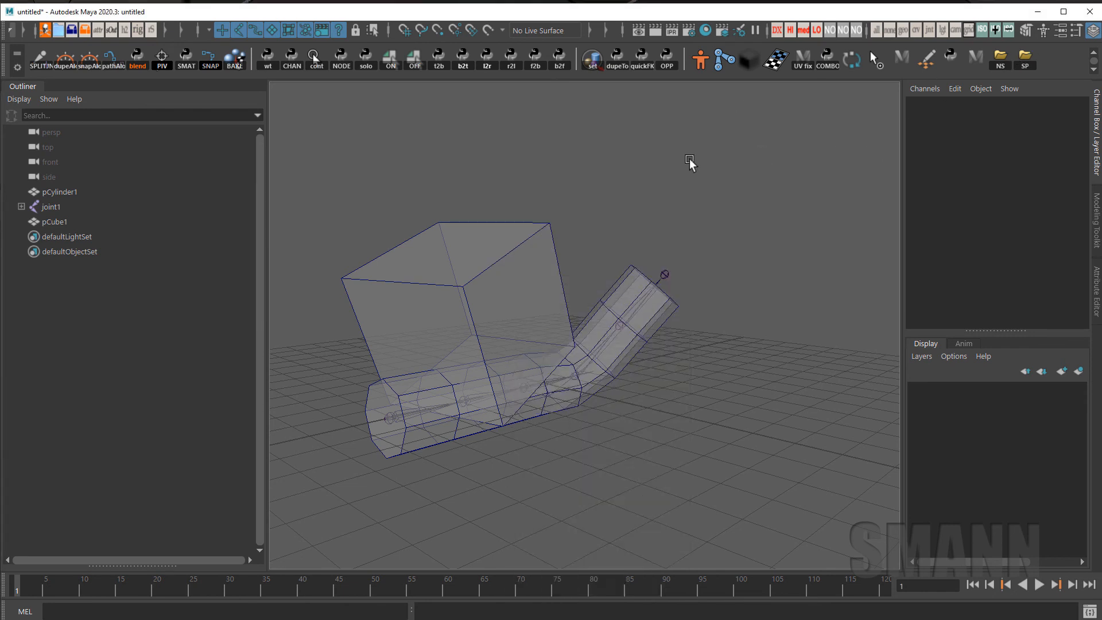
# Open the New Scene shelf button in the Shelf Editor and highlight its MEL command
pyautogui.keyDown('alt'); pyautogui.moveTo(690, 158); pyautogui.dragTo(703, 161); pyautogui.keyUp('alt')
pyautogui.rightClick(1025, 58)
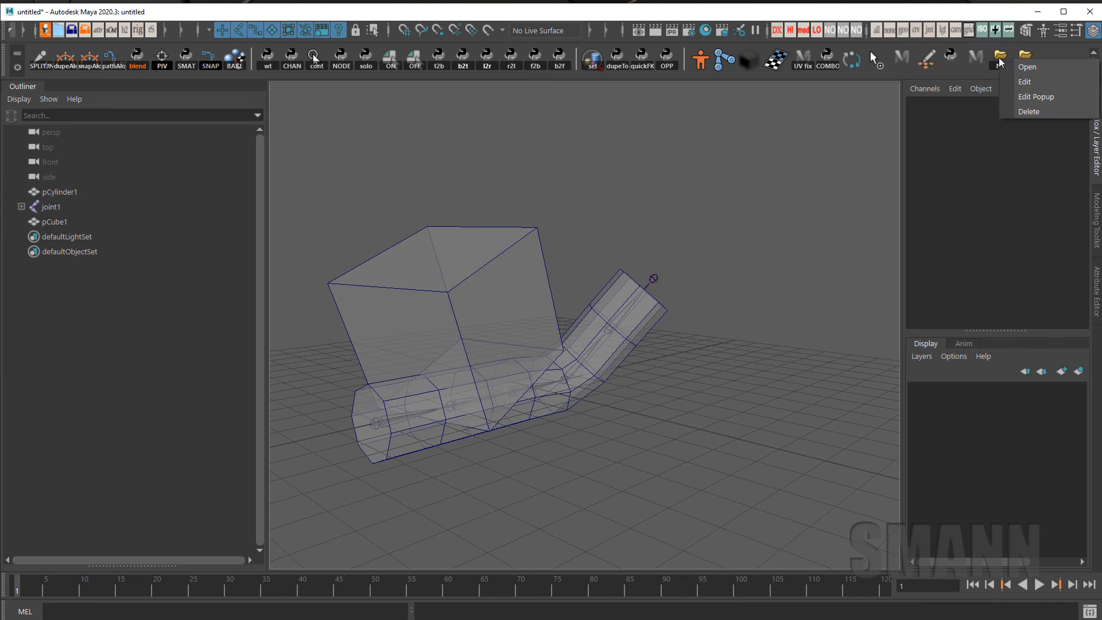
pyautogui.click(1017, 85)
pyautogui.moveTo(573, 158); pyautogui.dragTo(606, 118)
pyautogui.moveTo(454, 178); pyautogui.dragTo(332, 176)
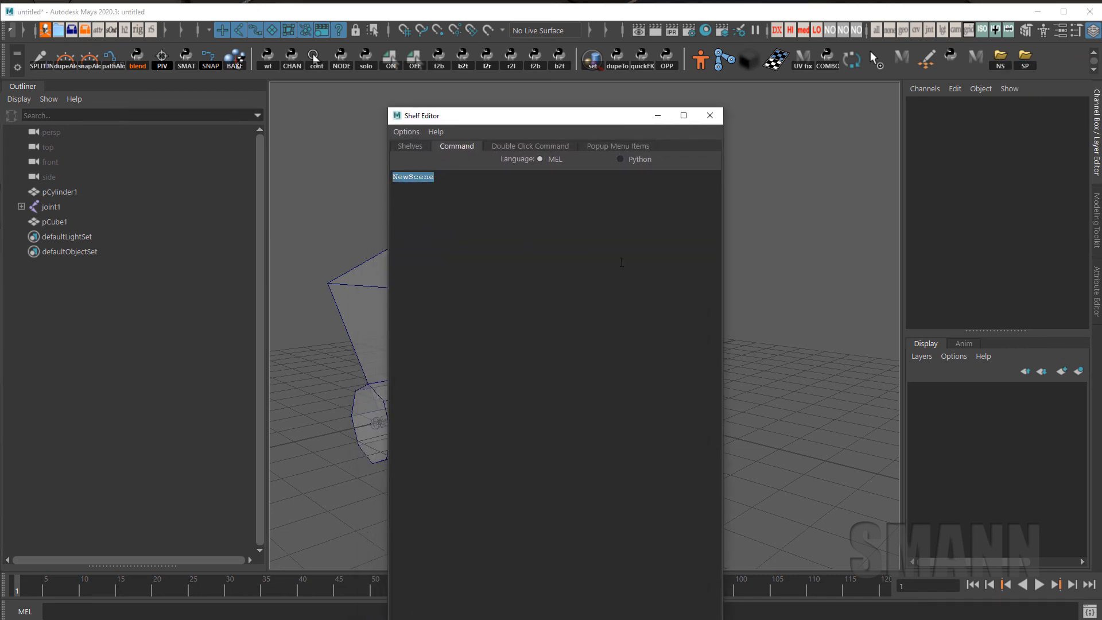
# Highlight the MEL command of the Save Preferences item on the DEV shelf, and close the Shelf Editor
pyautogui.click(409, 146)
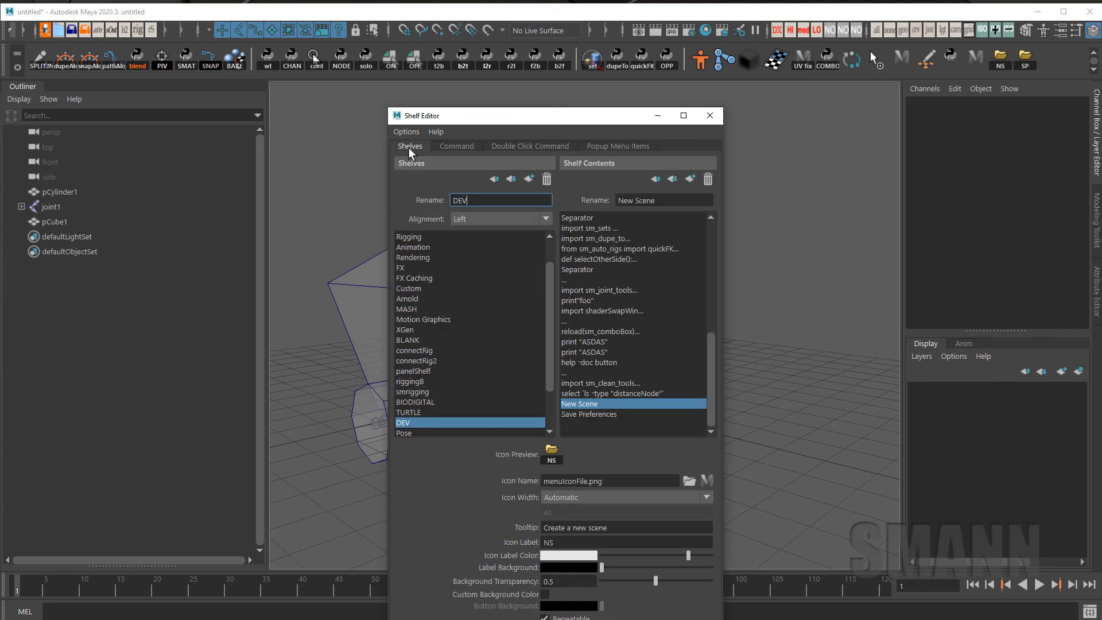
pyautogui.click(623, 412)
pyautogui.click(457, 146)
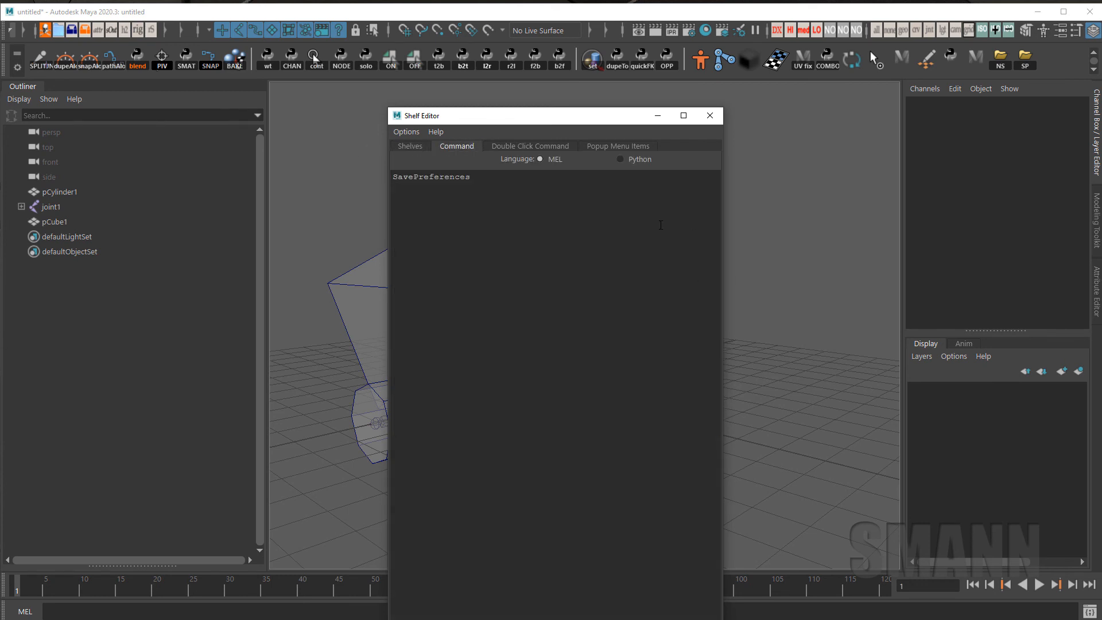
pyautogui.moveTo(661, 225); pyautogui.dragTo(343, 179)
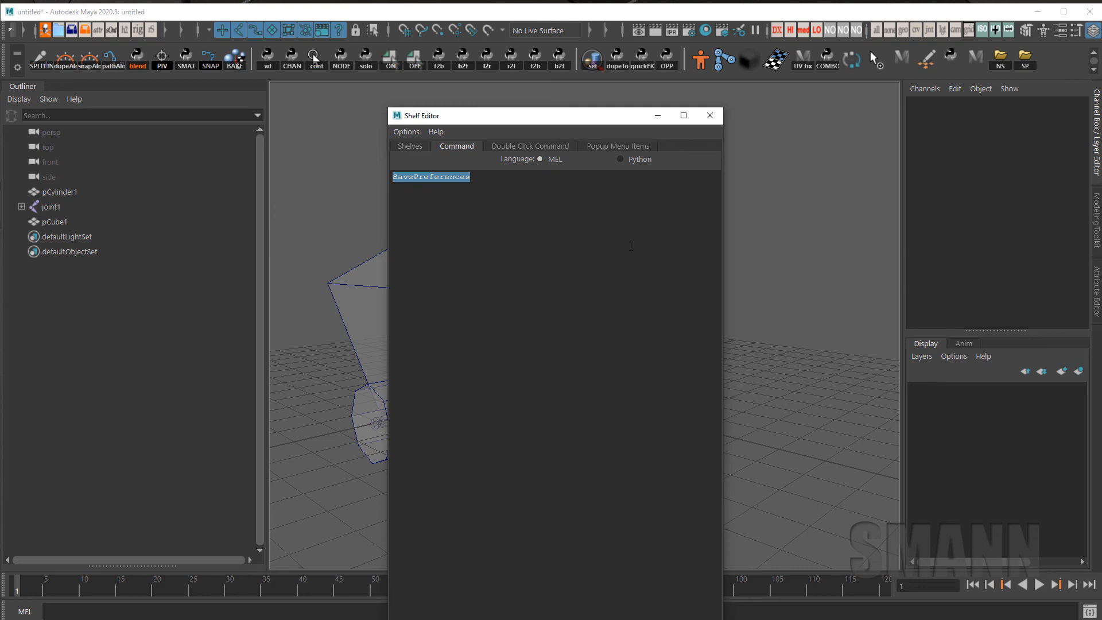
pyautogui.click(718, 119)
# Reopen the NS shelf button for editing and copy its NewScene command
pyautogui.rightClick(999, 61)
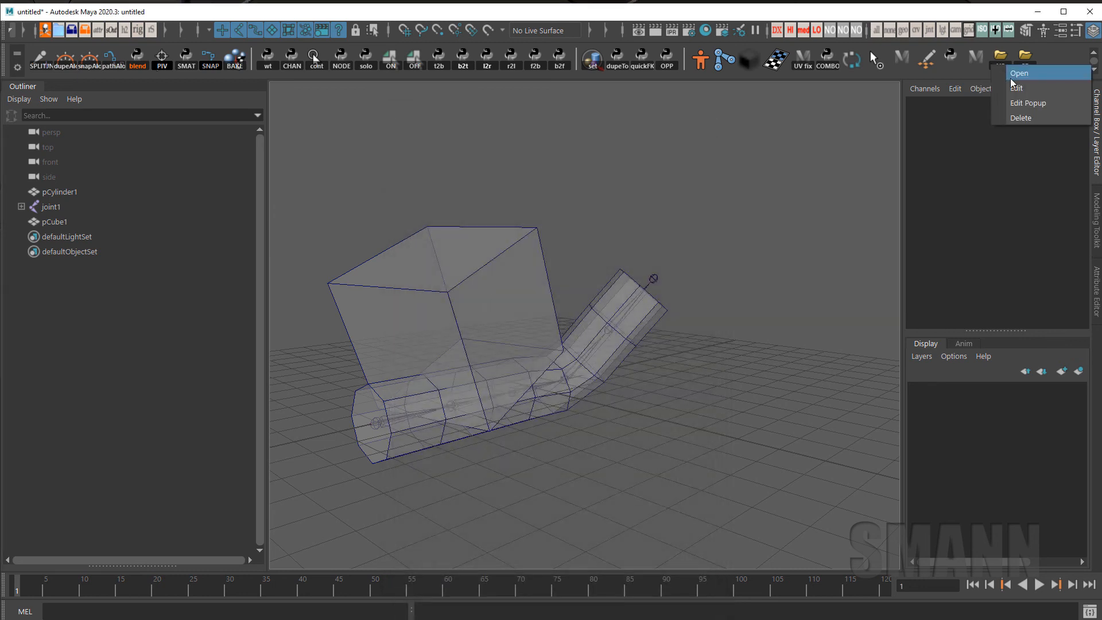
pyautogui.click(1004, 92)
pyautogui.moveTo(575, 190); pyautogui.dragTo(378, 176)
pyautogui.hotkey('ctrl', 'c')
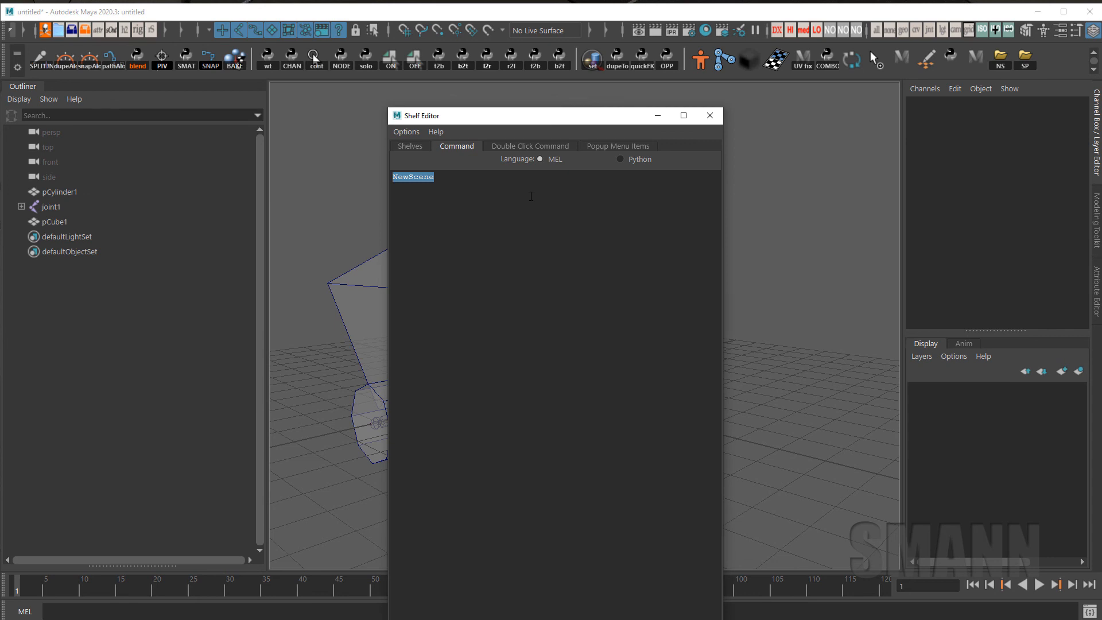
# Open buildObjectMenuItemsNow.mel from the scripts folder in ConTEXT, reload it from disk and review the custom menuItem lines in the smann edit section
pyautogui.hotkey('alt', 'Tab')
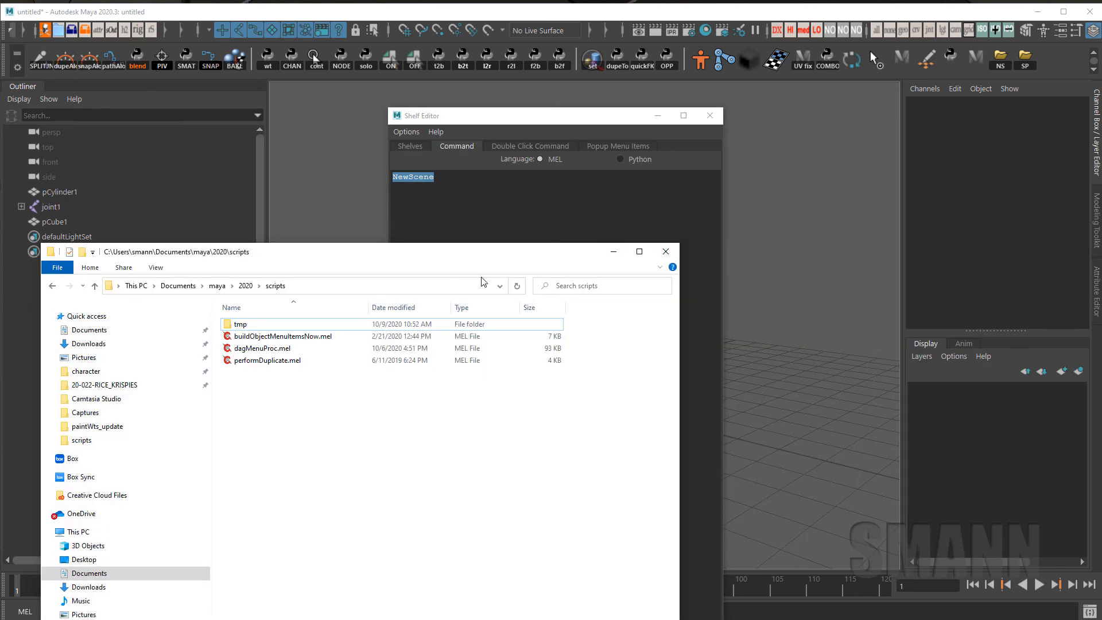
pyautogui.doubleClick(275, 336)
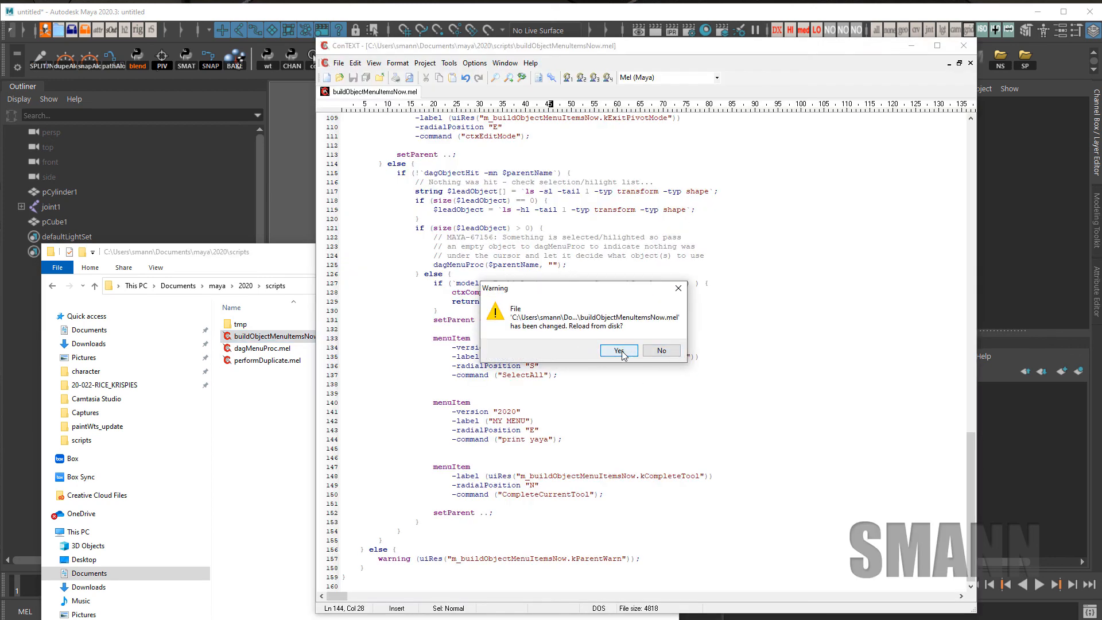
pyautogui.click(618, 350)
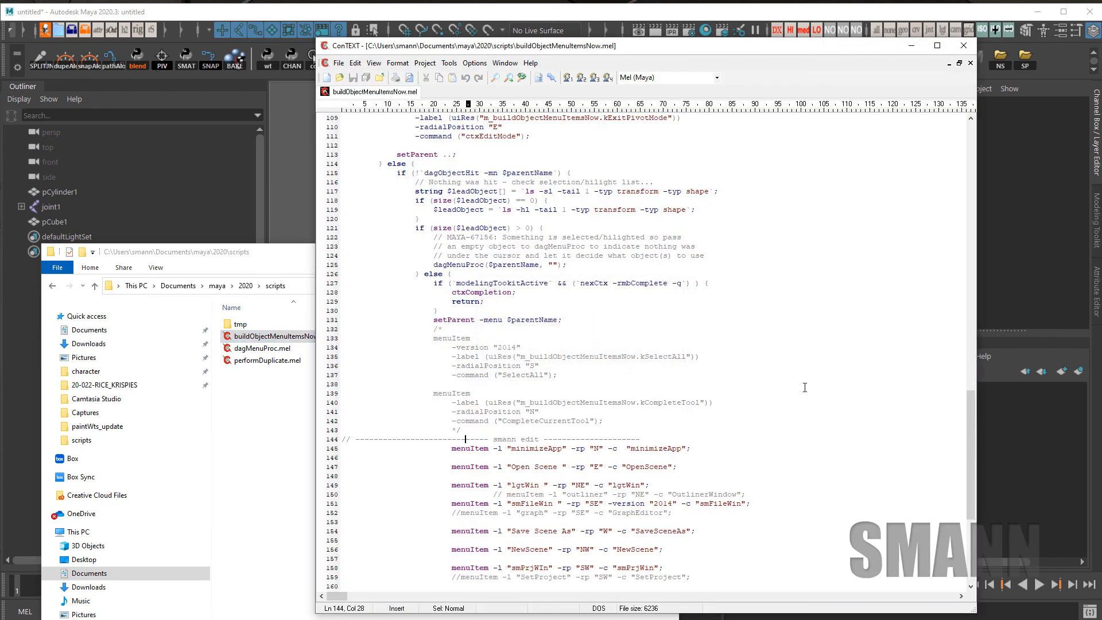
pyautogui.scroll(-6, 794, 382)
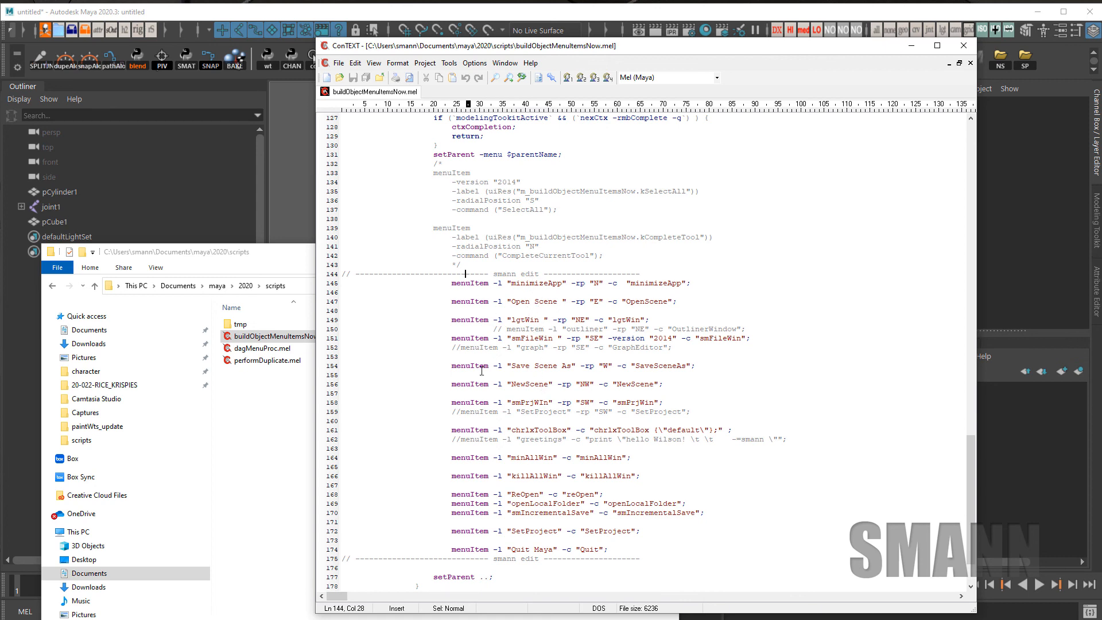
# Paste the copied NewScene command on a new line beneath the NewScene menuItem, and delete it again
pyautogui.click(675, 388)
pyautogui.press('Return')
pyautogui.hotkey('ctrl', 'v')
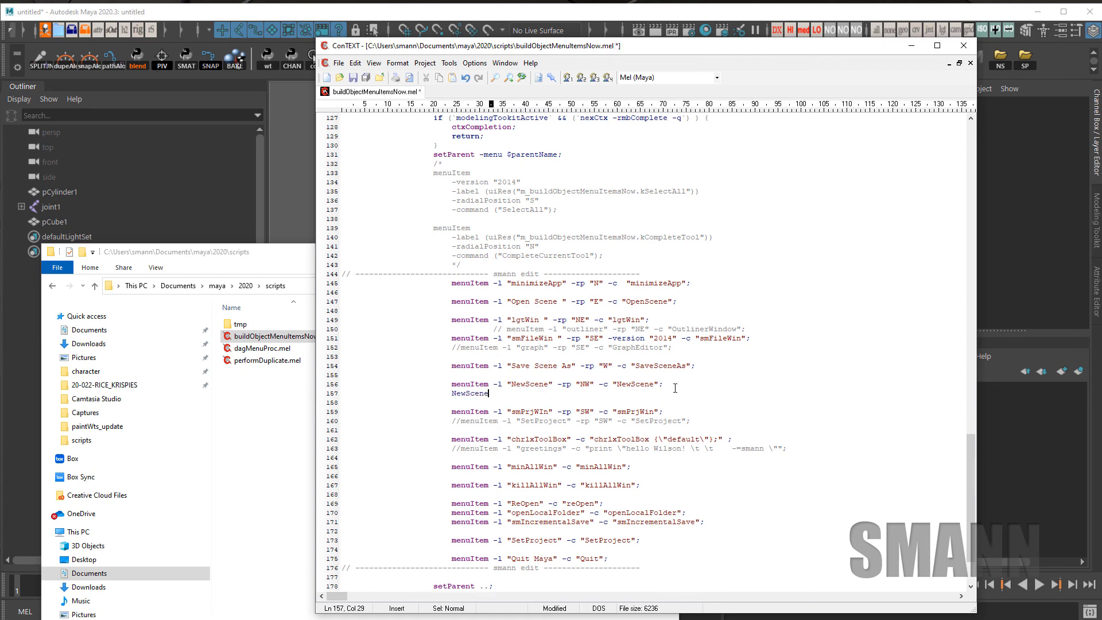
pyautogui.hotkey('ctrl', 'shift', 'Left')
pyautogui.press('BackSpace')
# Close buildObjectMenuItemsNow.mel without saving the changes, and close the scripts folder window and the Shelf Editor
pyautogui.doubleClick(542, 384)
pyautogui.click(768, 411)
pyautogui.click(963, 45)
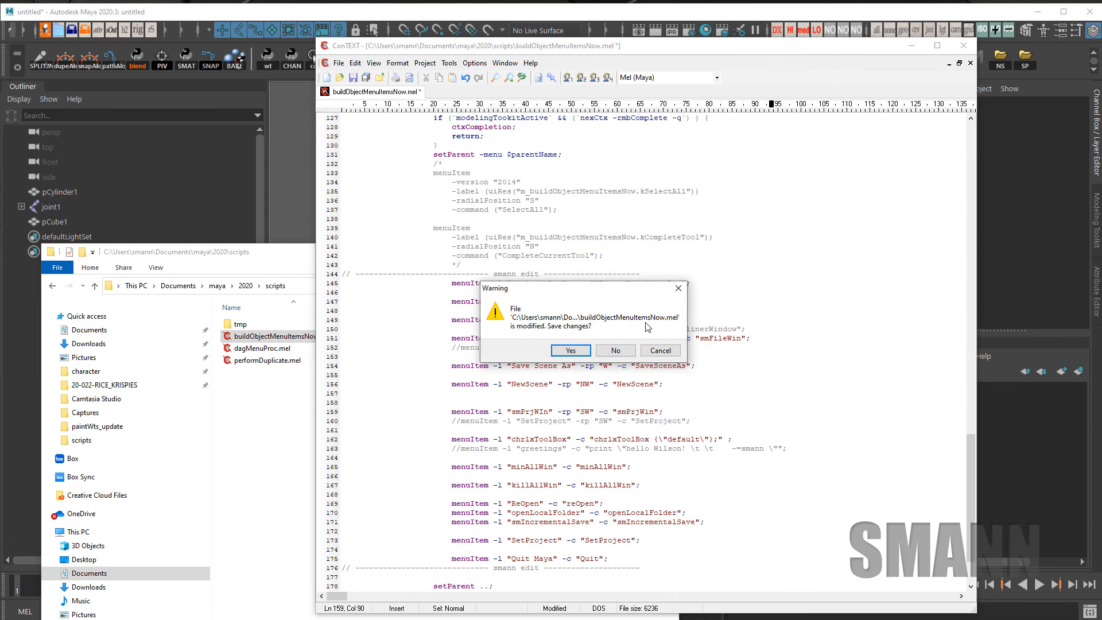
pyautogui.click(615, 350)
pyautogui.click(668, 253)
pyautogui.click(718, 118)
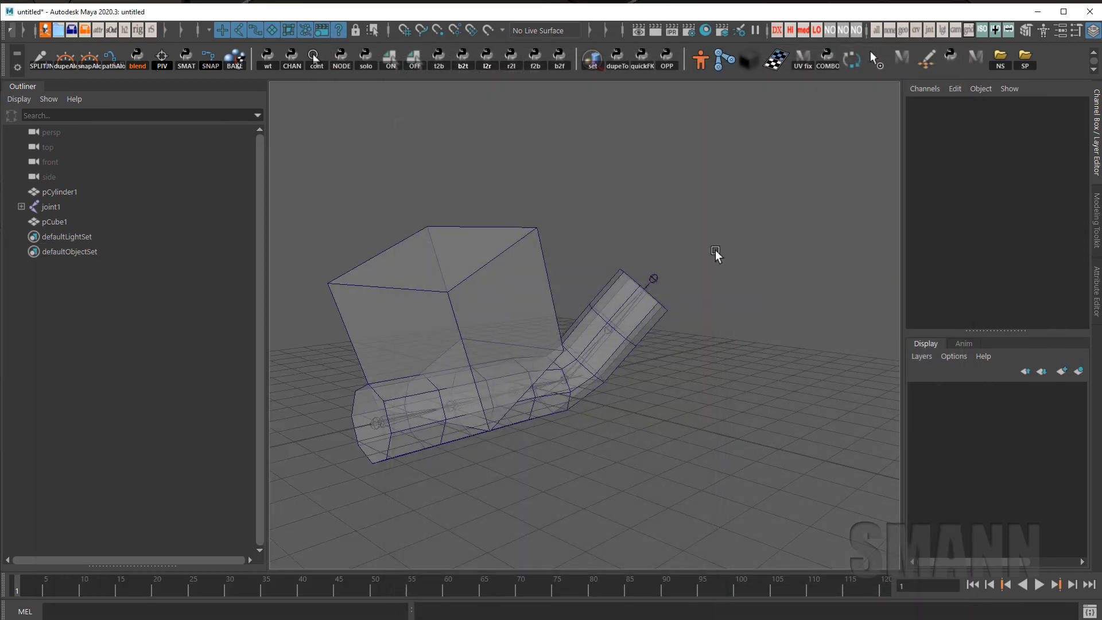
# Add the Edit Mesh Detach command to the shelf, open its new button for editing to view the command, and close the Shelf Editor
pyautogui.press('space')
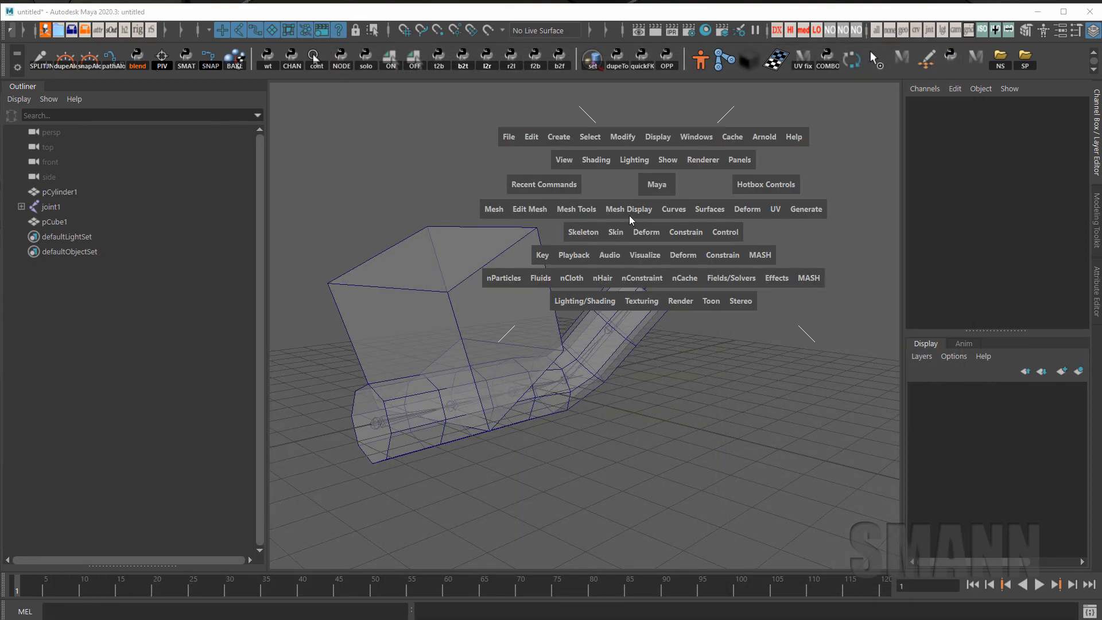
pyautogui.click(531, 210)
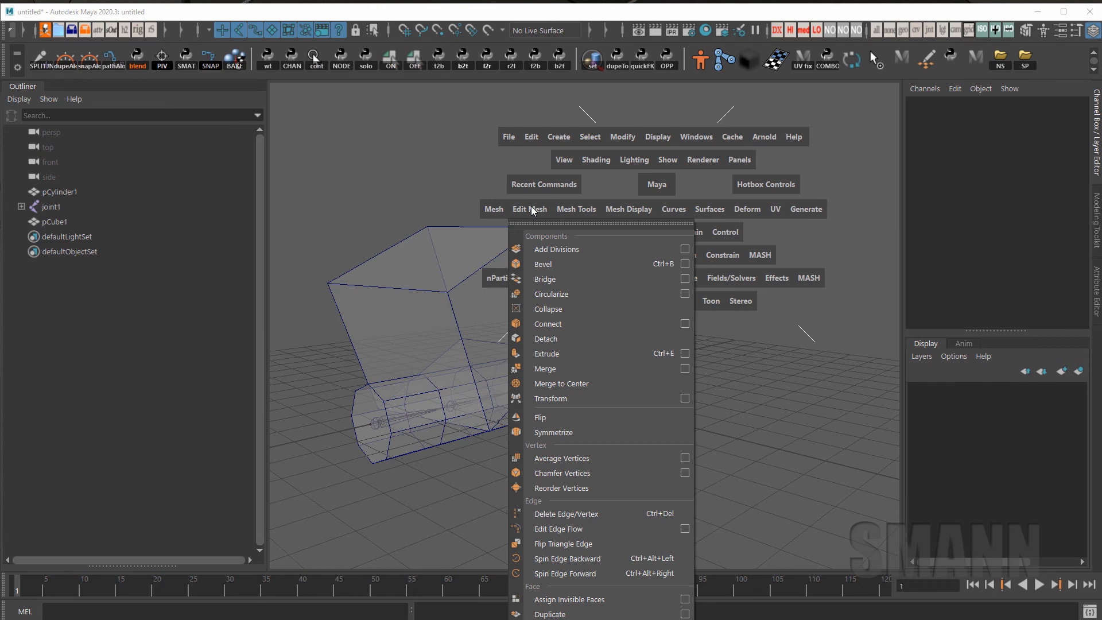
pyautogui.keyDown('ctrl'); pyautogui.keyDown('shift'); pyautogui.click(583, 337); pyautogui.keyUp('shift'); pyautogui.keyUp('ctrl')
pyautogui.rightClick(1049, 60)
pyautogui.click(1076, 103)
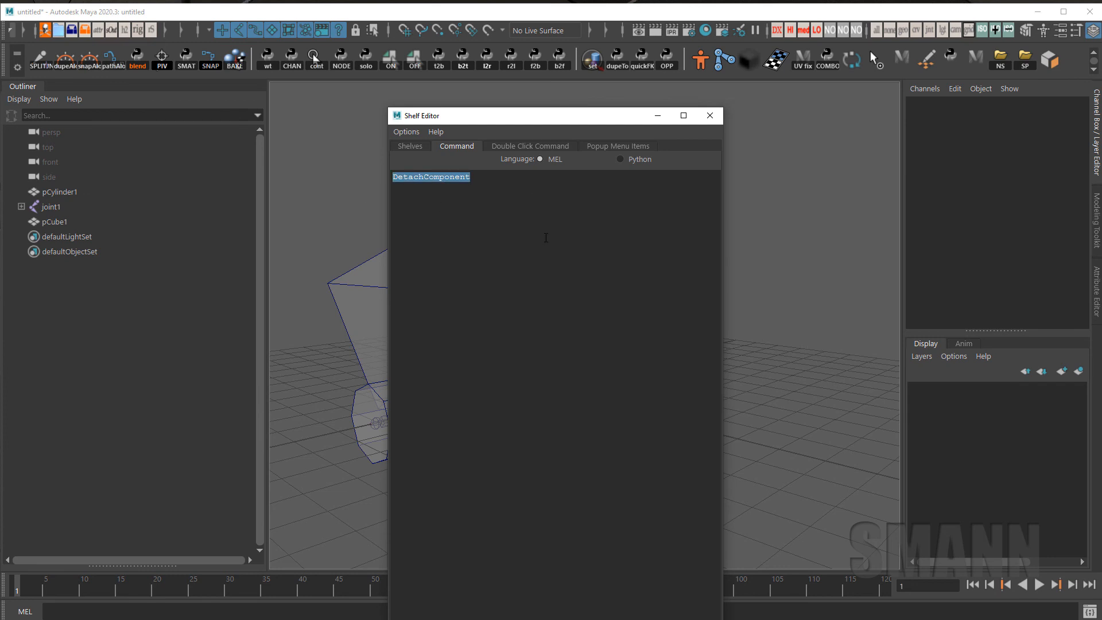
pyautogui.click(710, 116)
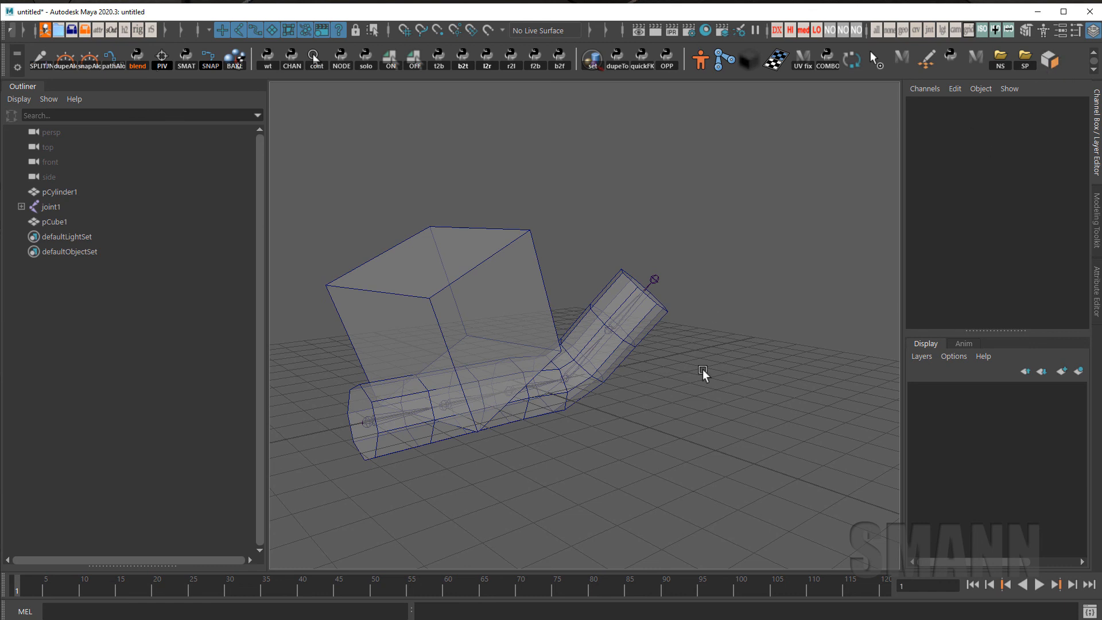
pyautogui.rightClick(1050, 62)
pyautogui.click(1060, 85)
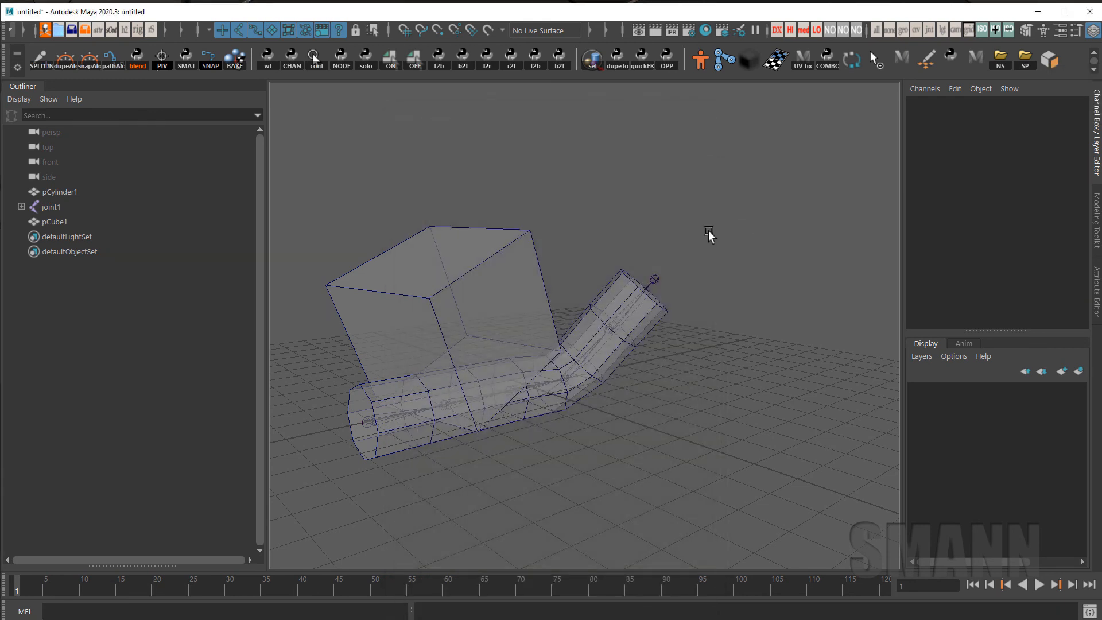
pyautogui.keyDown('alt'); pyautogui.moveTo(710, 236); pyautogui.dragTo(776, 215); pyautogui.keyUp('alt')
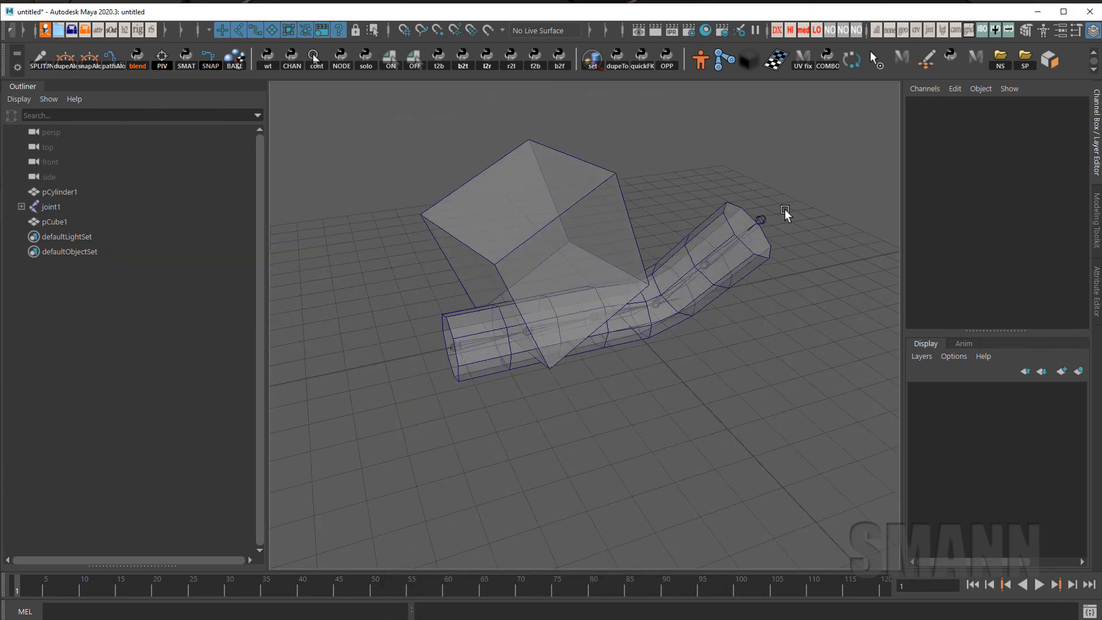
pyautogui.keyDown('alt'); pyautogui.moveTo(784, 209); pyautogui.dragTo(755, 236); pyautogui.keyUp('alt')
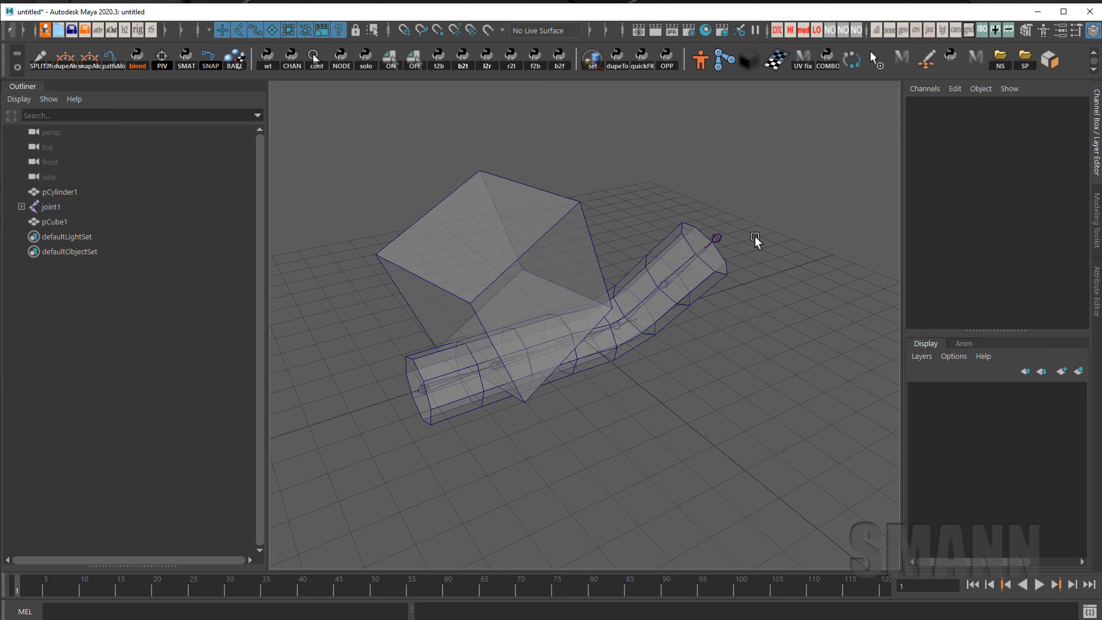
pyautogui.keyDown('alt'); pyautogui.moveTo(755, 236); pyautogui.dragTo(620, 258); pyautogui.keyUp('alt')
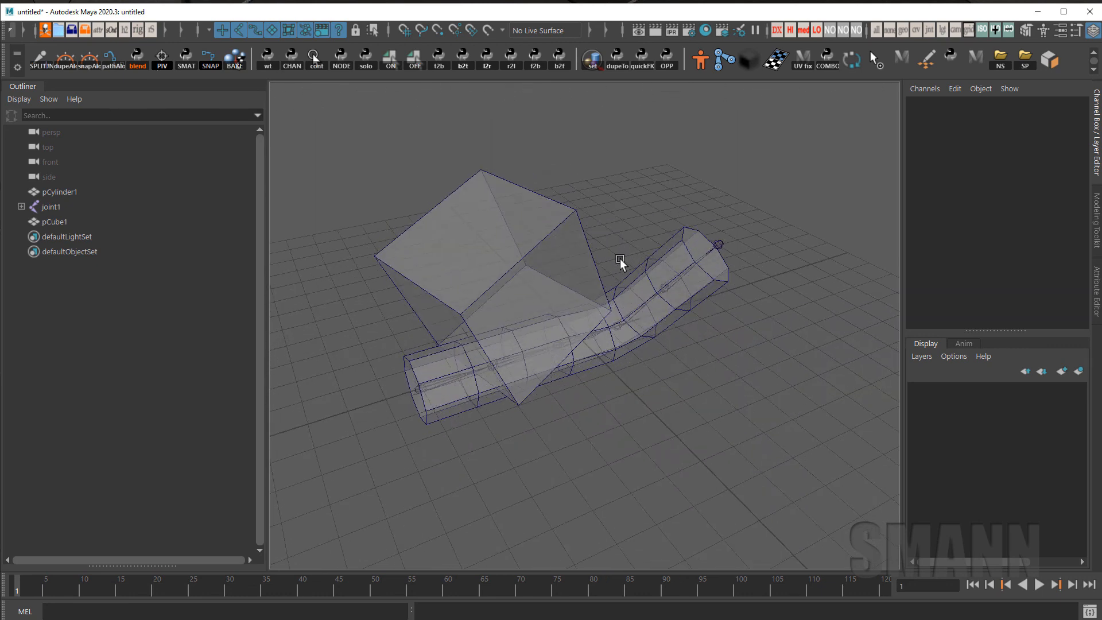